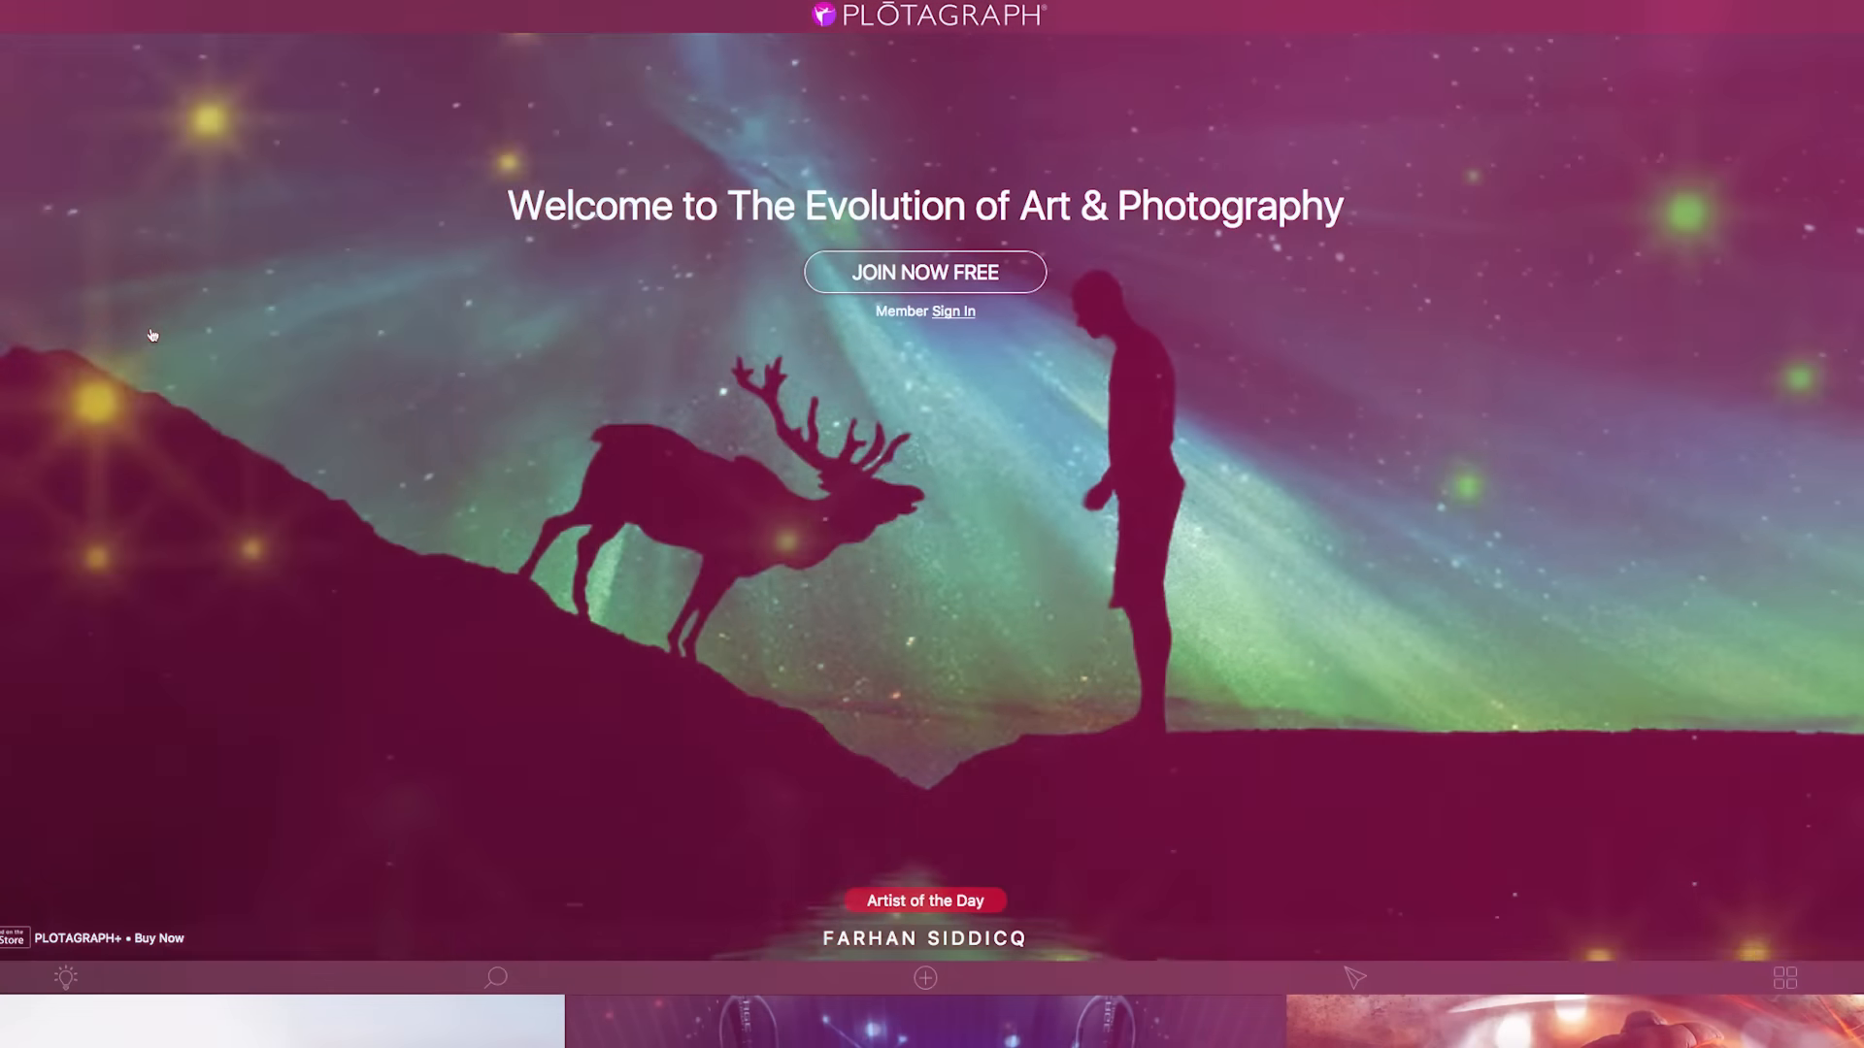
# - Browse the Plotagraph gallery of animated photographs
pyautogui.scroll(-15, 151, 335)
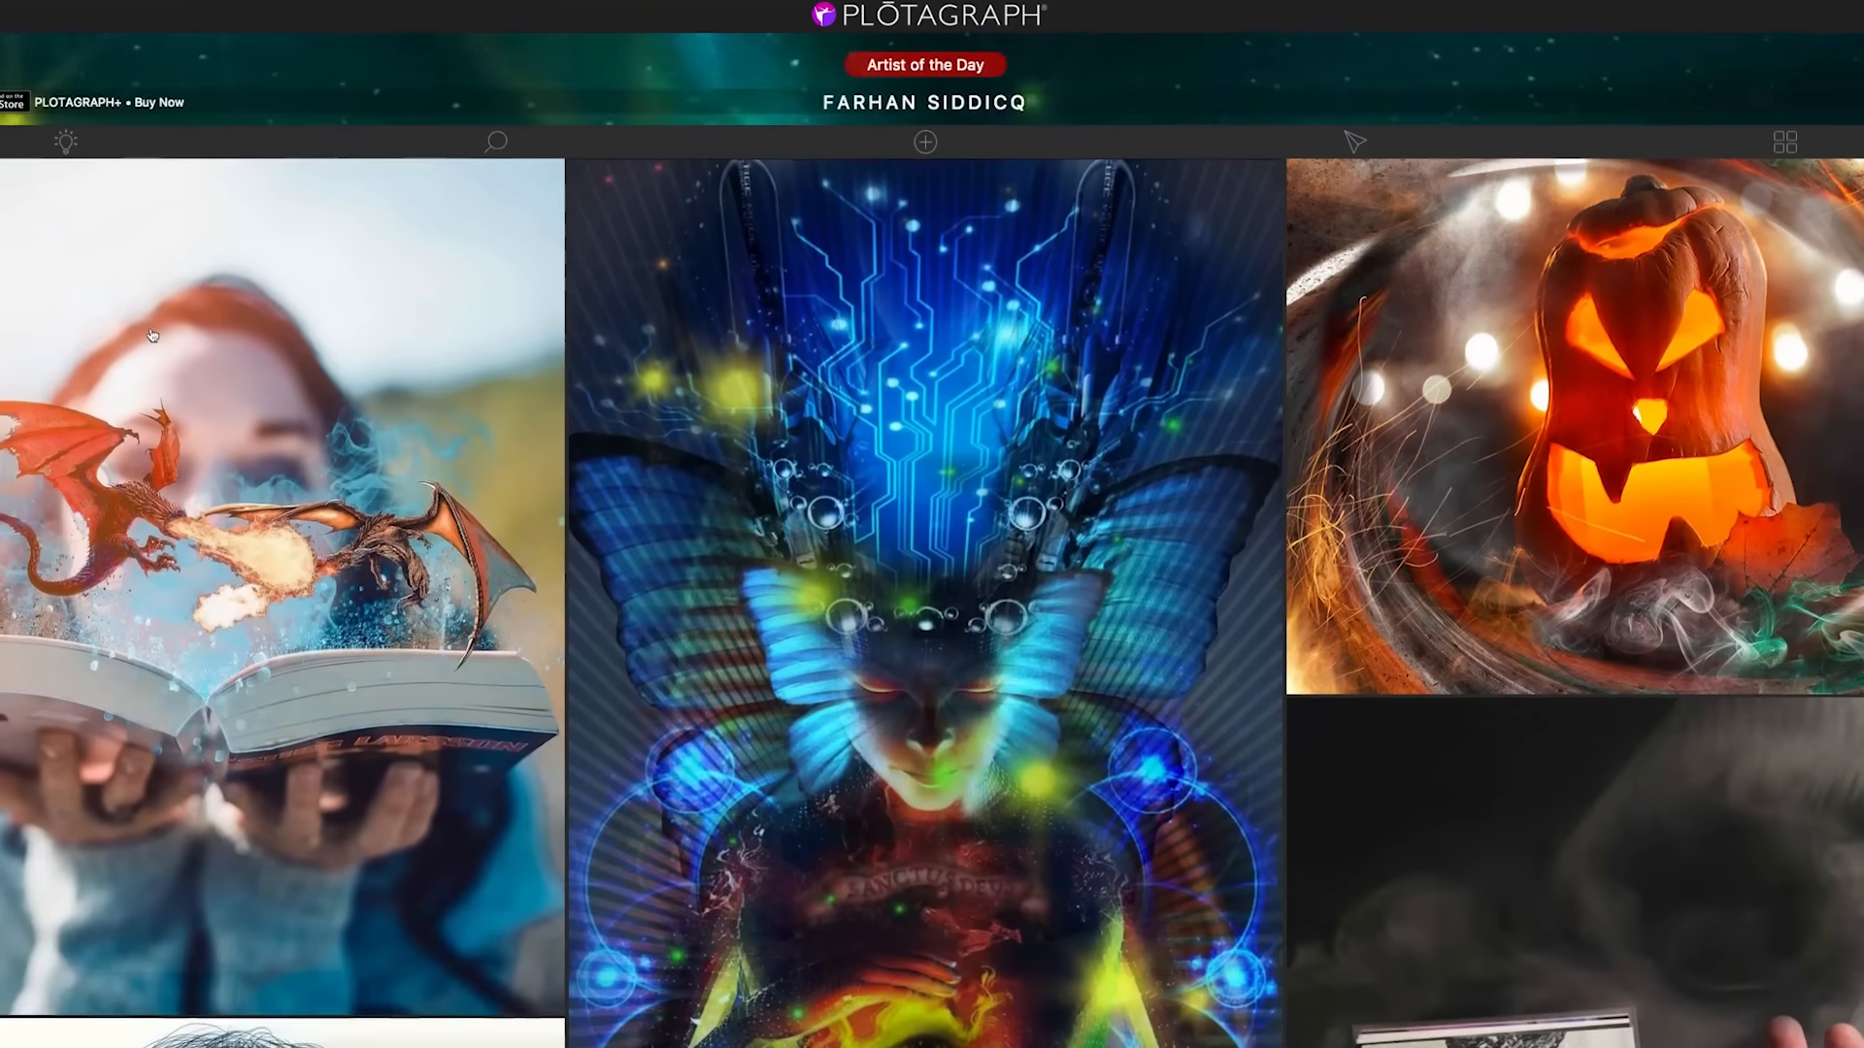
pyautogui.scroll(3, 151, 335)
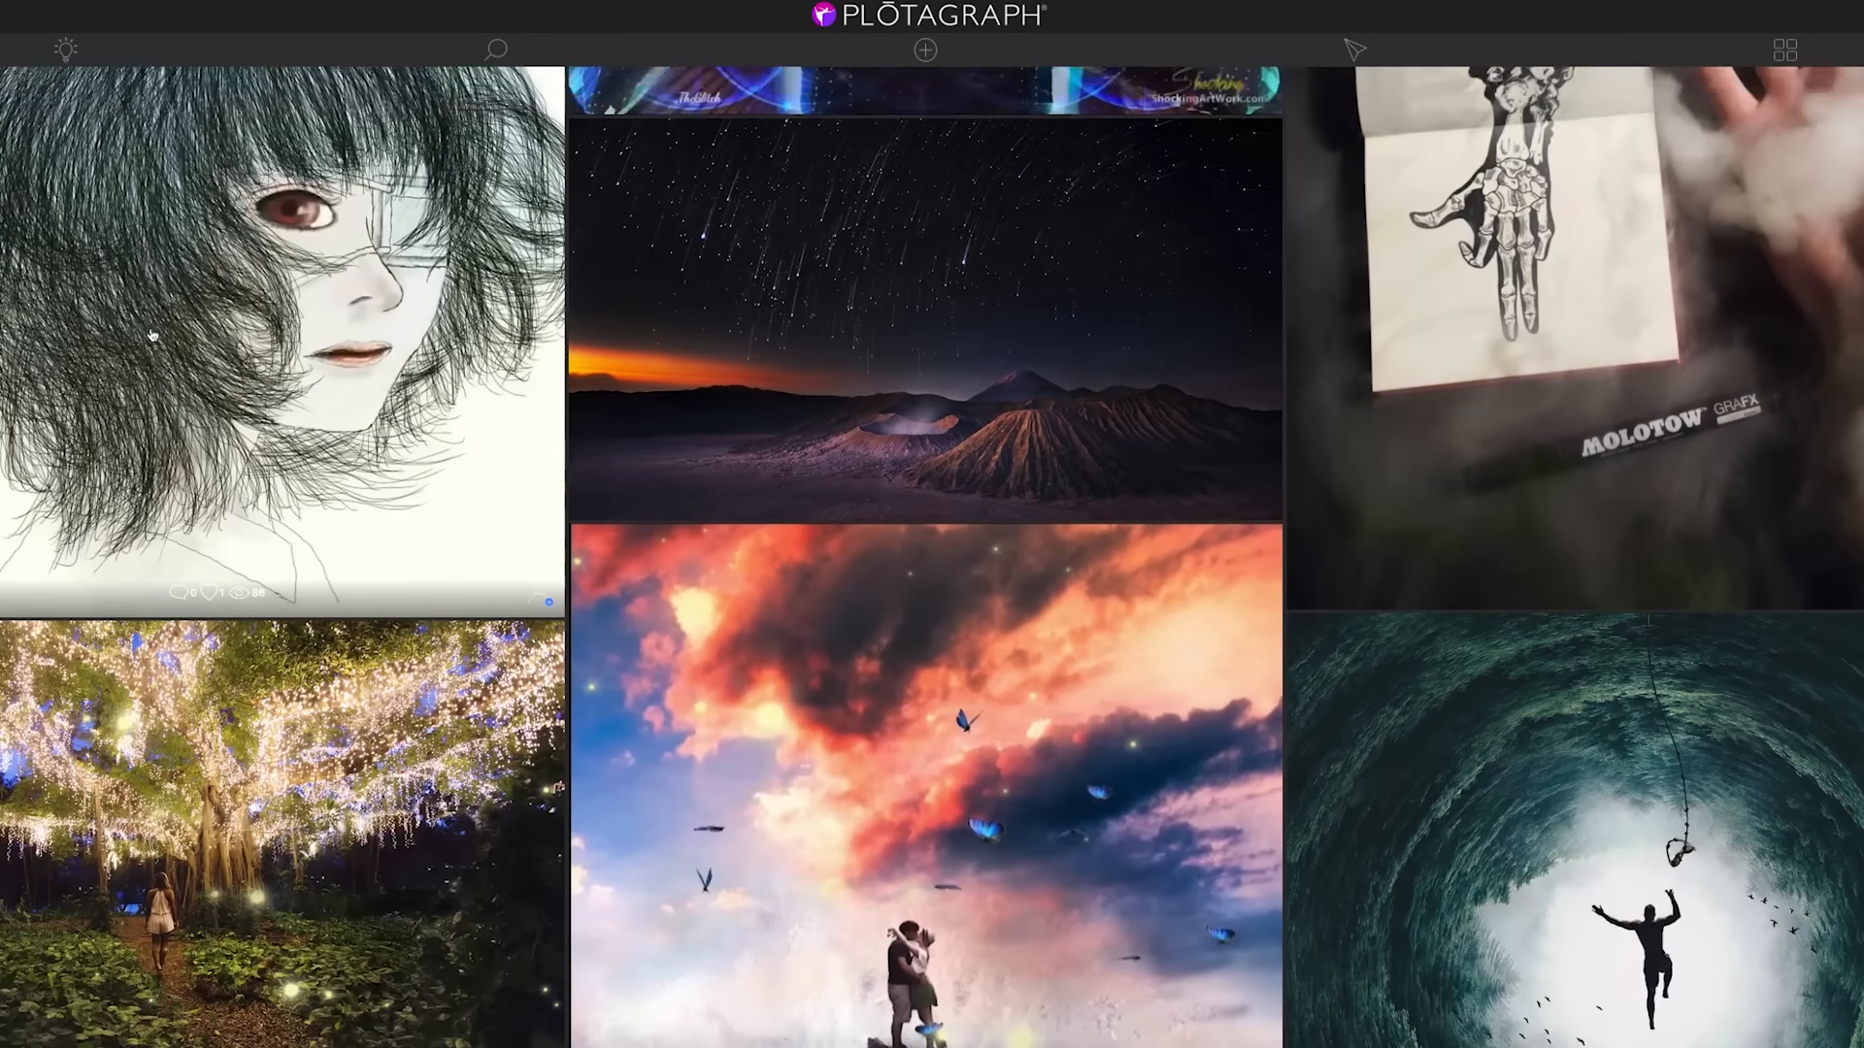
pyautogui.scroll(-1, 815, 383)
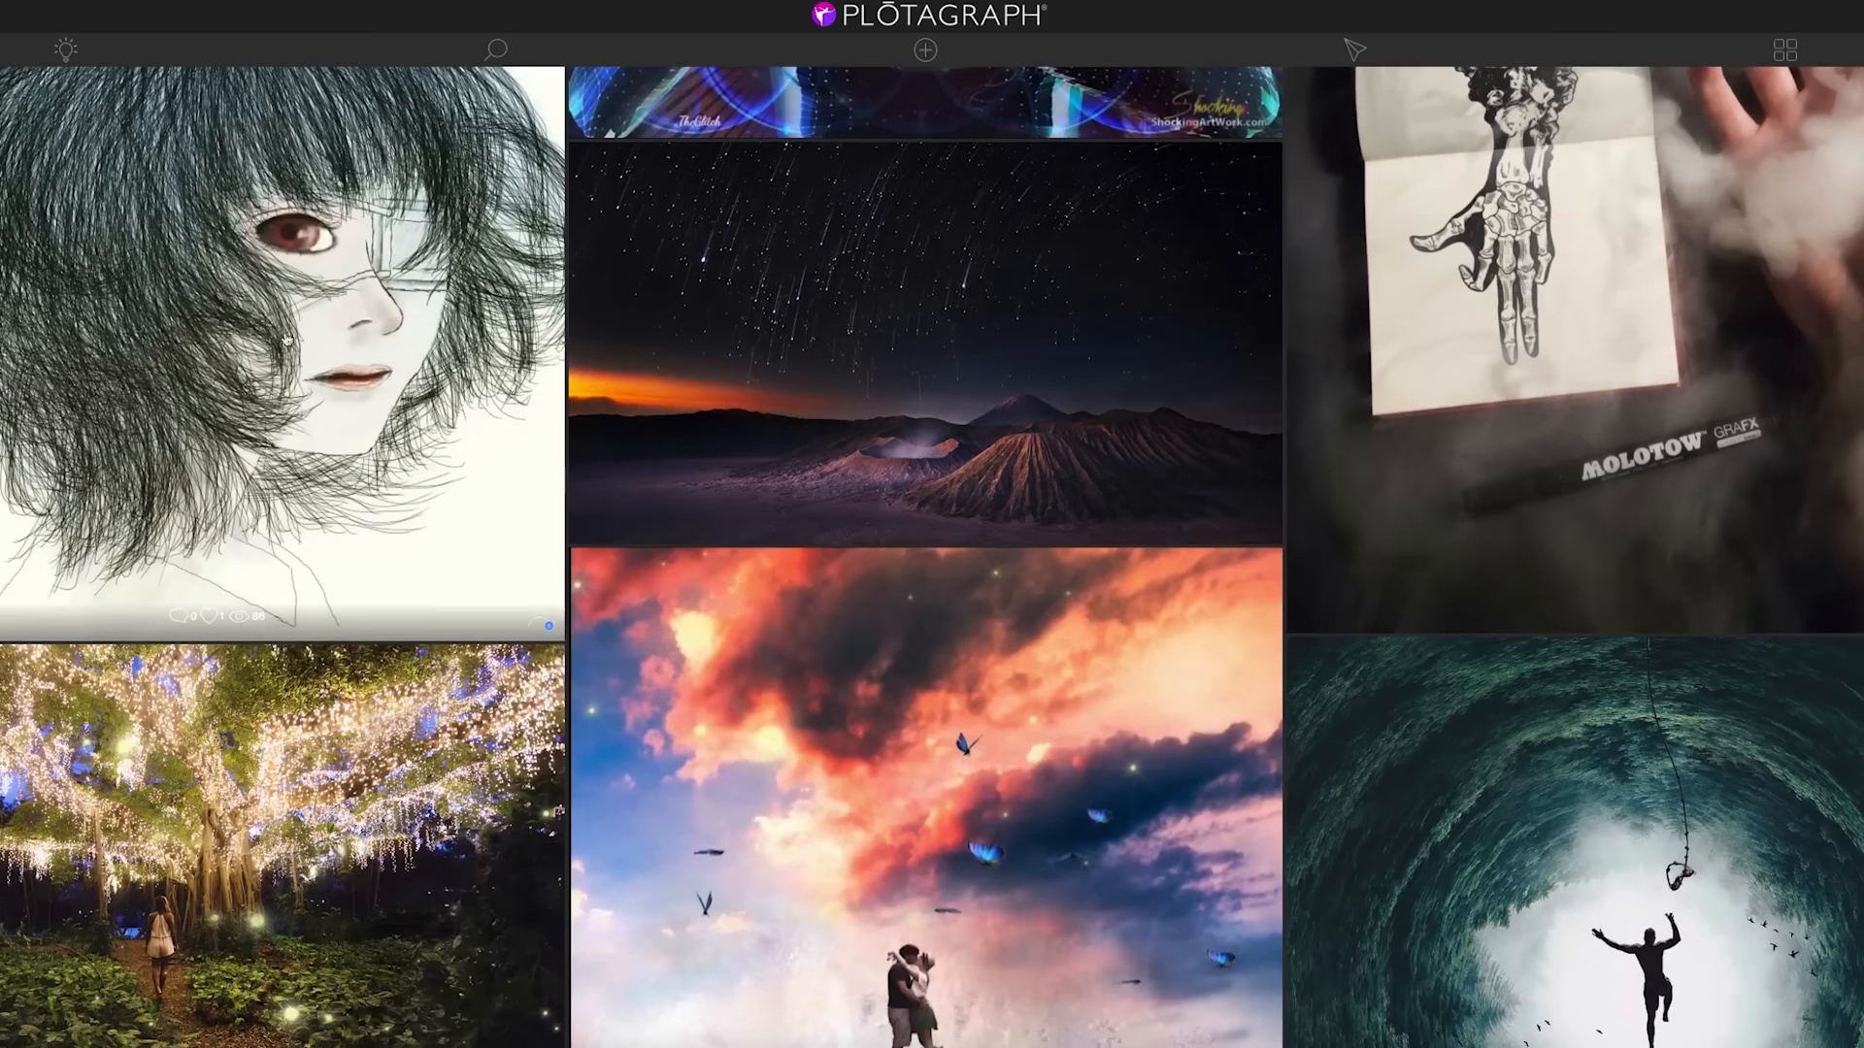
pyautogui.click(816, 383)
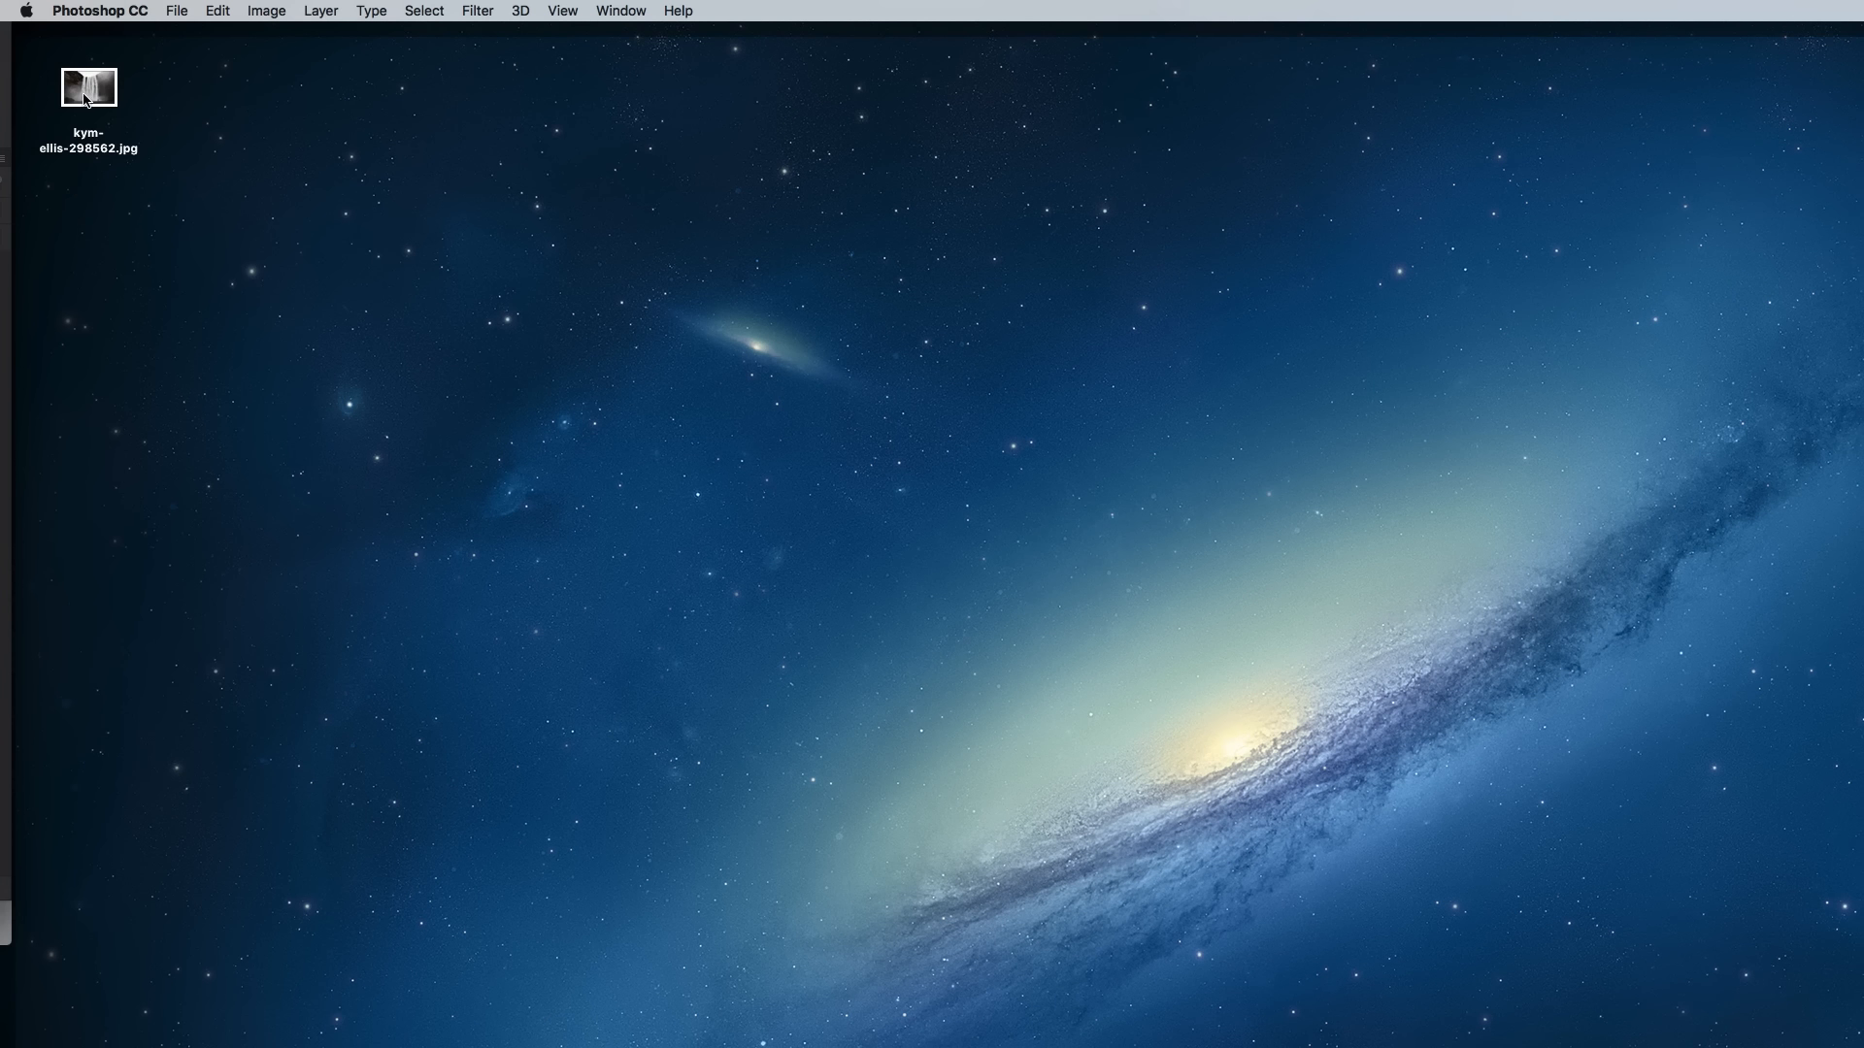
# - Switch to Photoshop, open kym-ellis-298562.jpg and resize the image to 2000 px wide
pyautogui.doubleClick(85, 99)
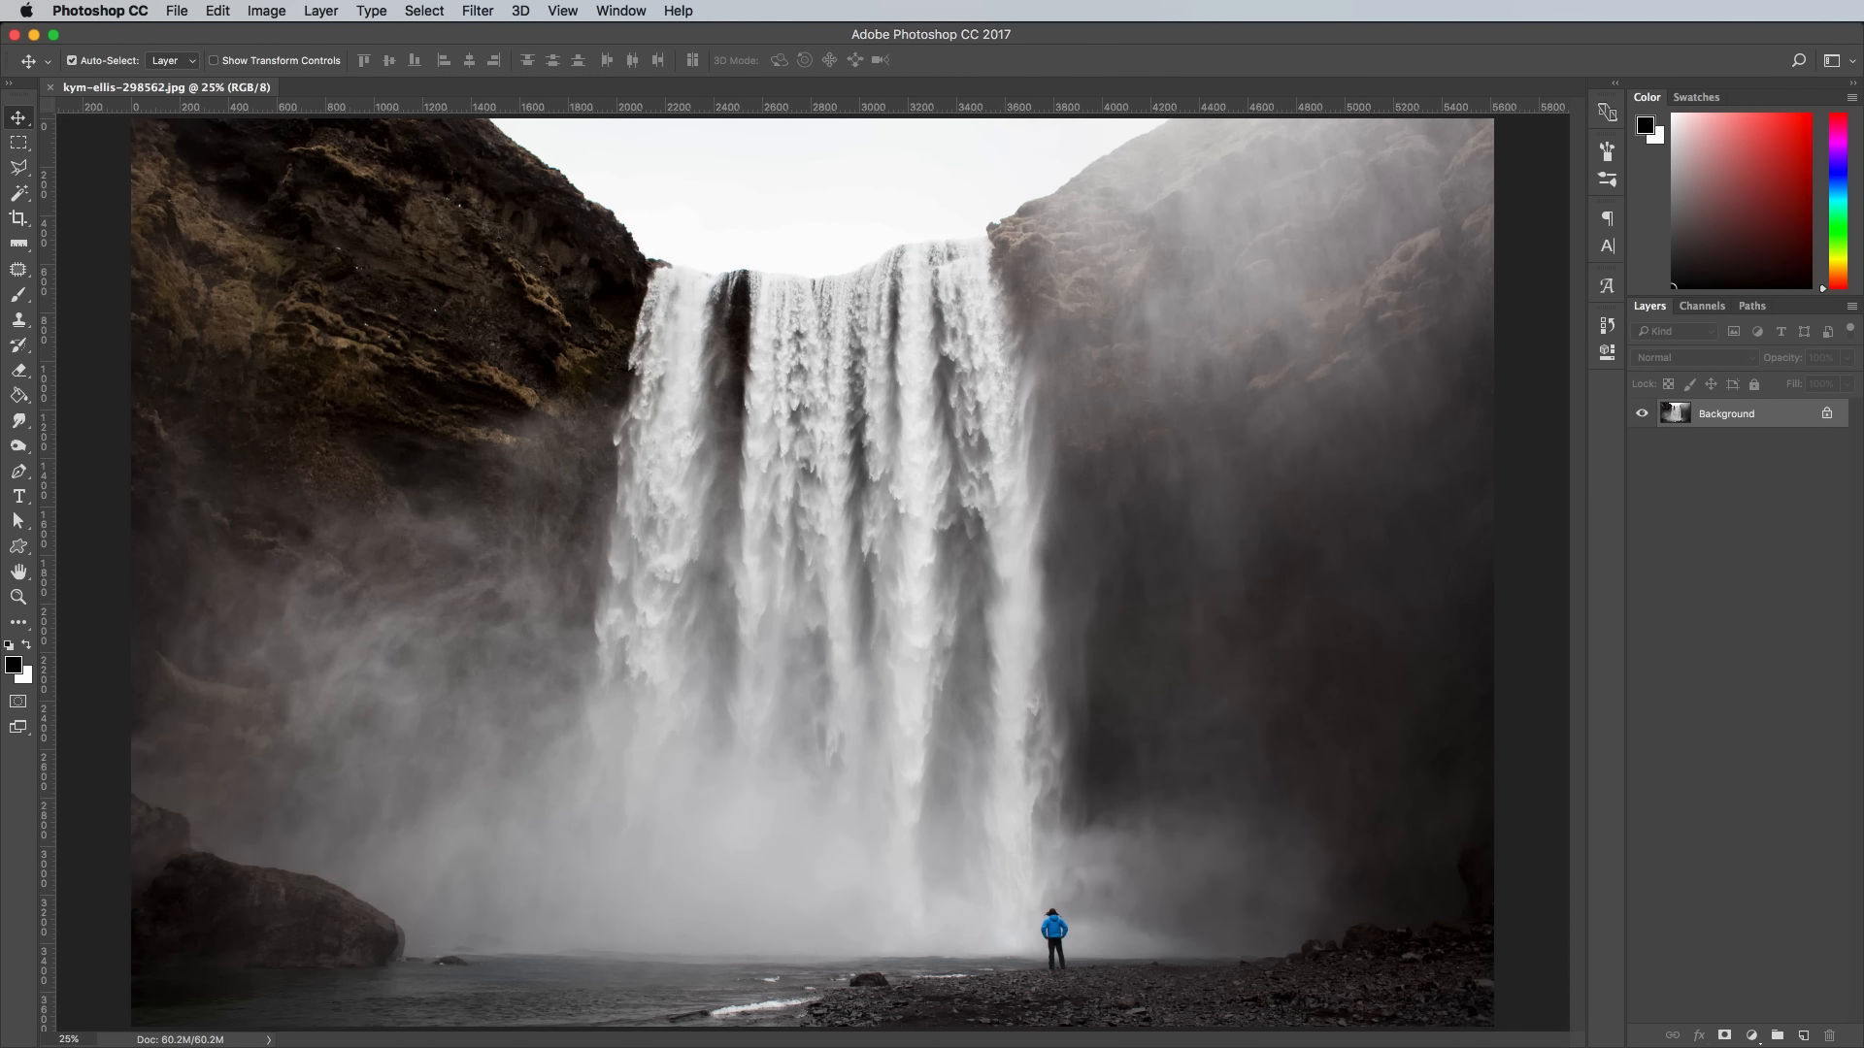
pyautogui.click(266, 11)
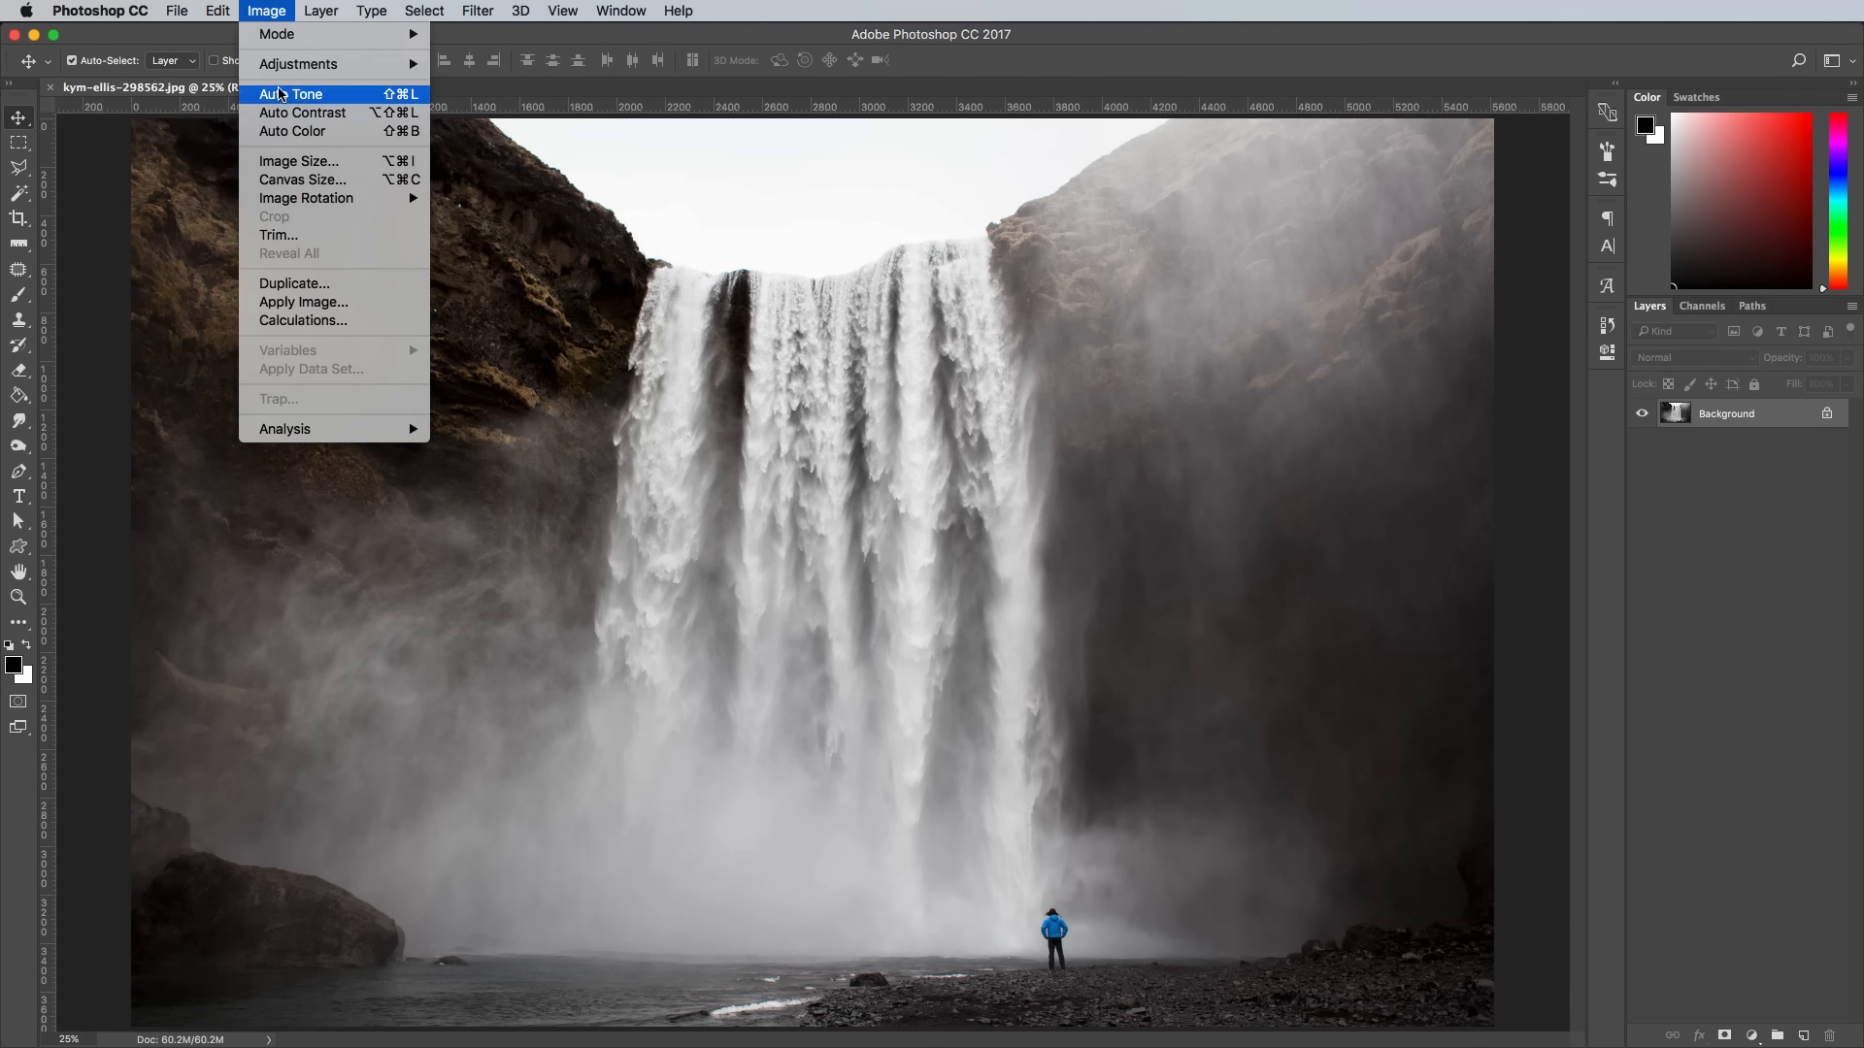
pyautogui.click(299, 161)
pyautogui.write('20')
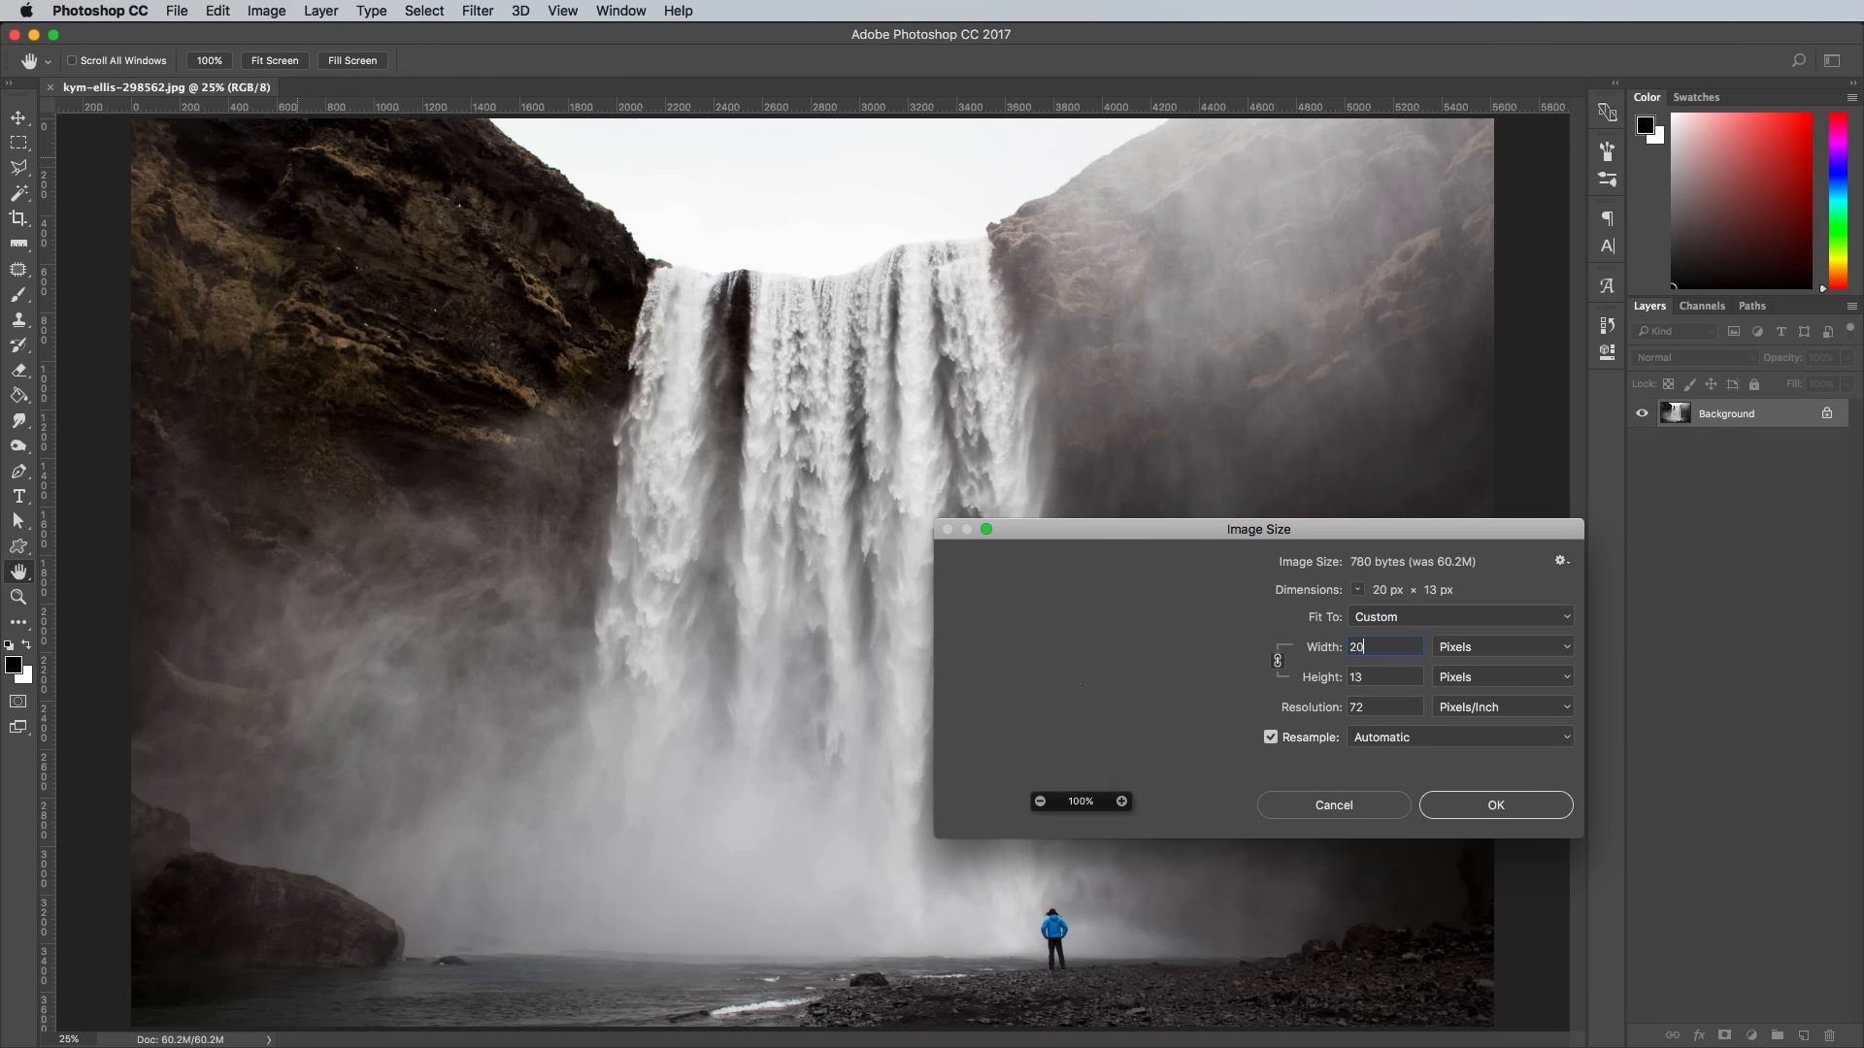
pyautogui.write('00')
pyautogui.press('Return')
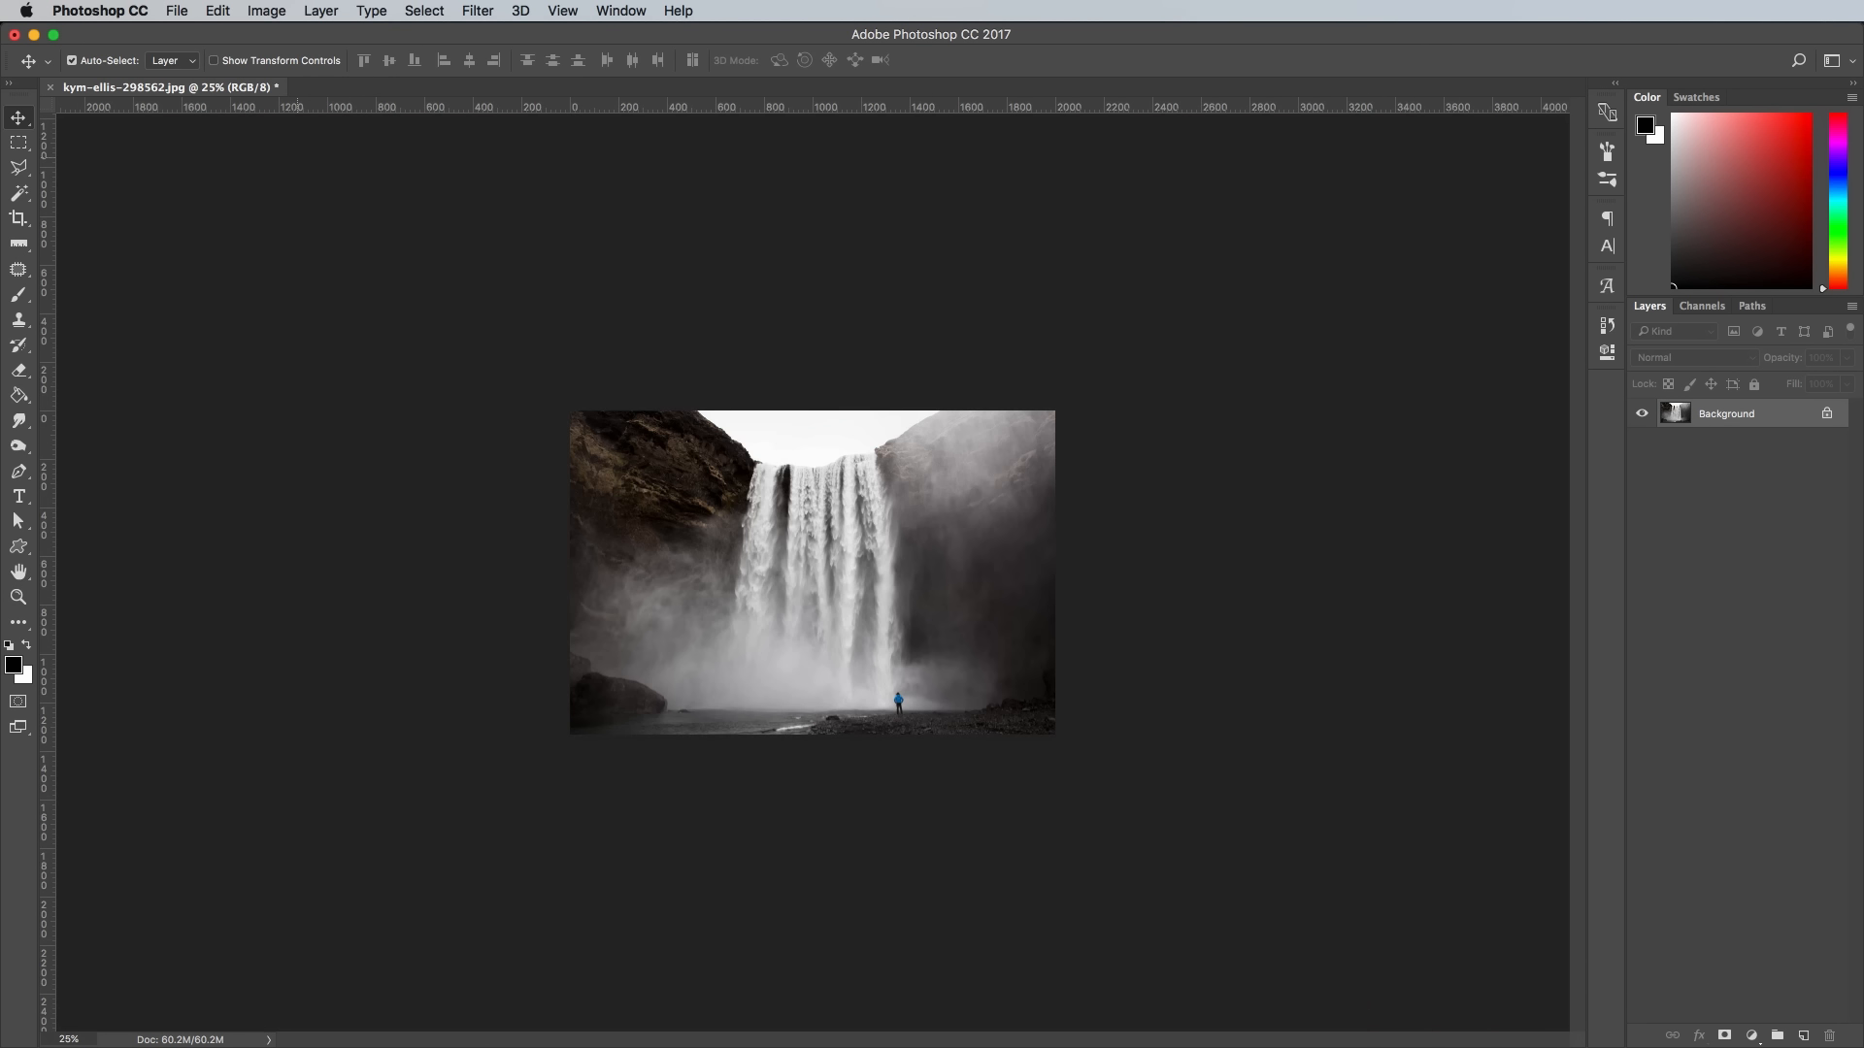
pyautogui.press('super+plus')
pyautogui.press('super+plus')
pyautogui.press('super+plus')
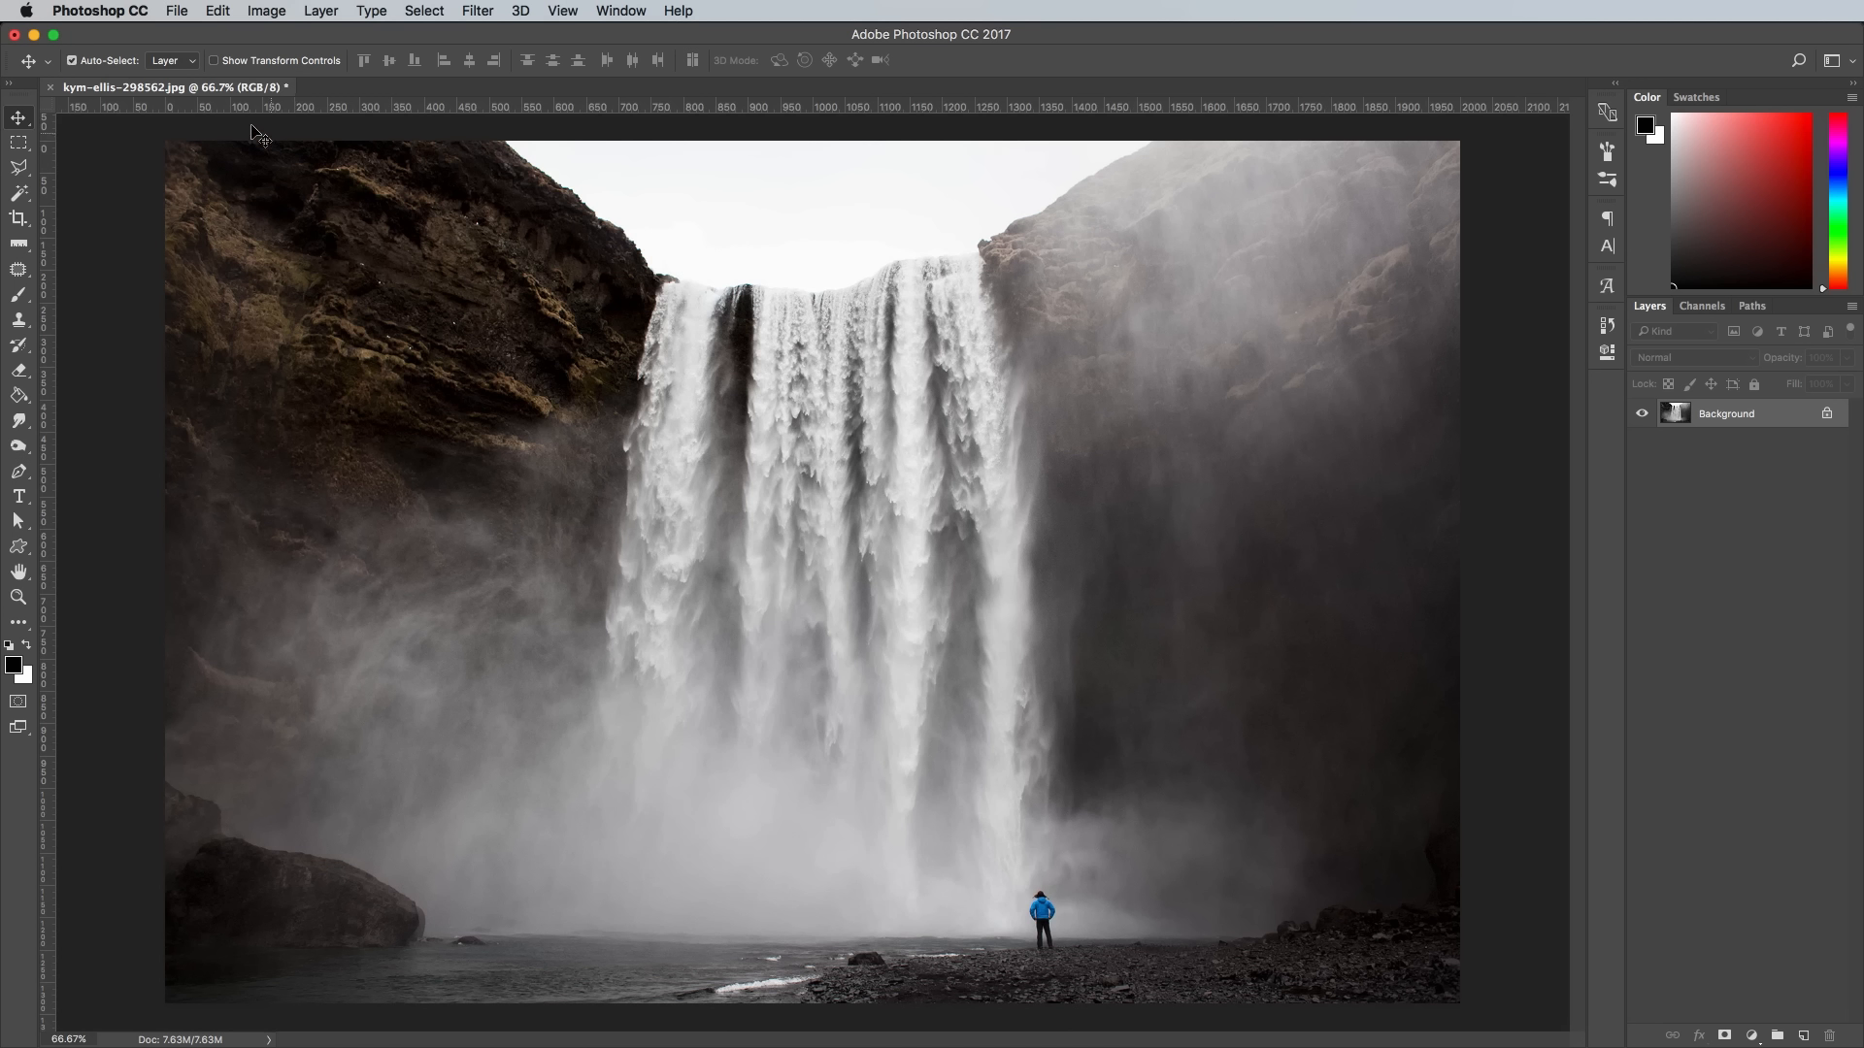
# - Enter Quick Mask mode and soften the 200 px brush by lowering its hardness all the way
pyautogui.click(18, 701)
pyautogui.press('x')
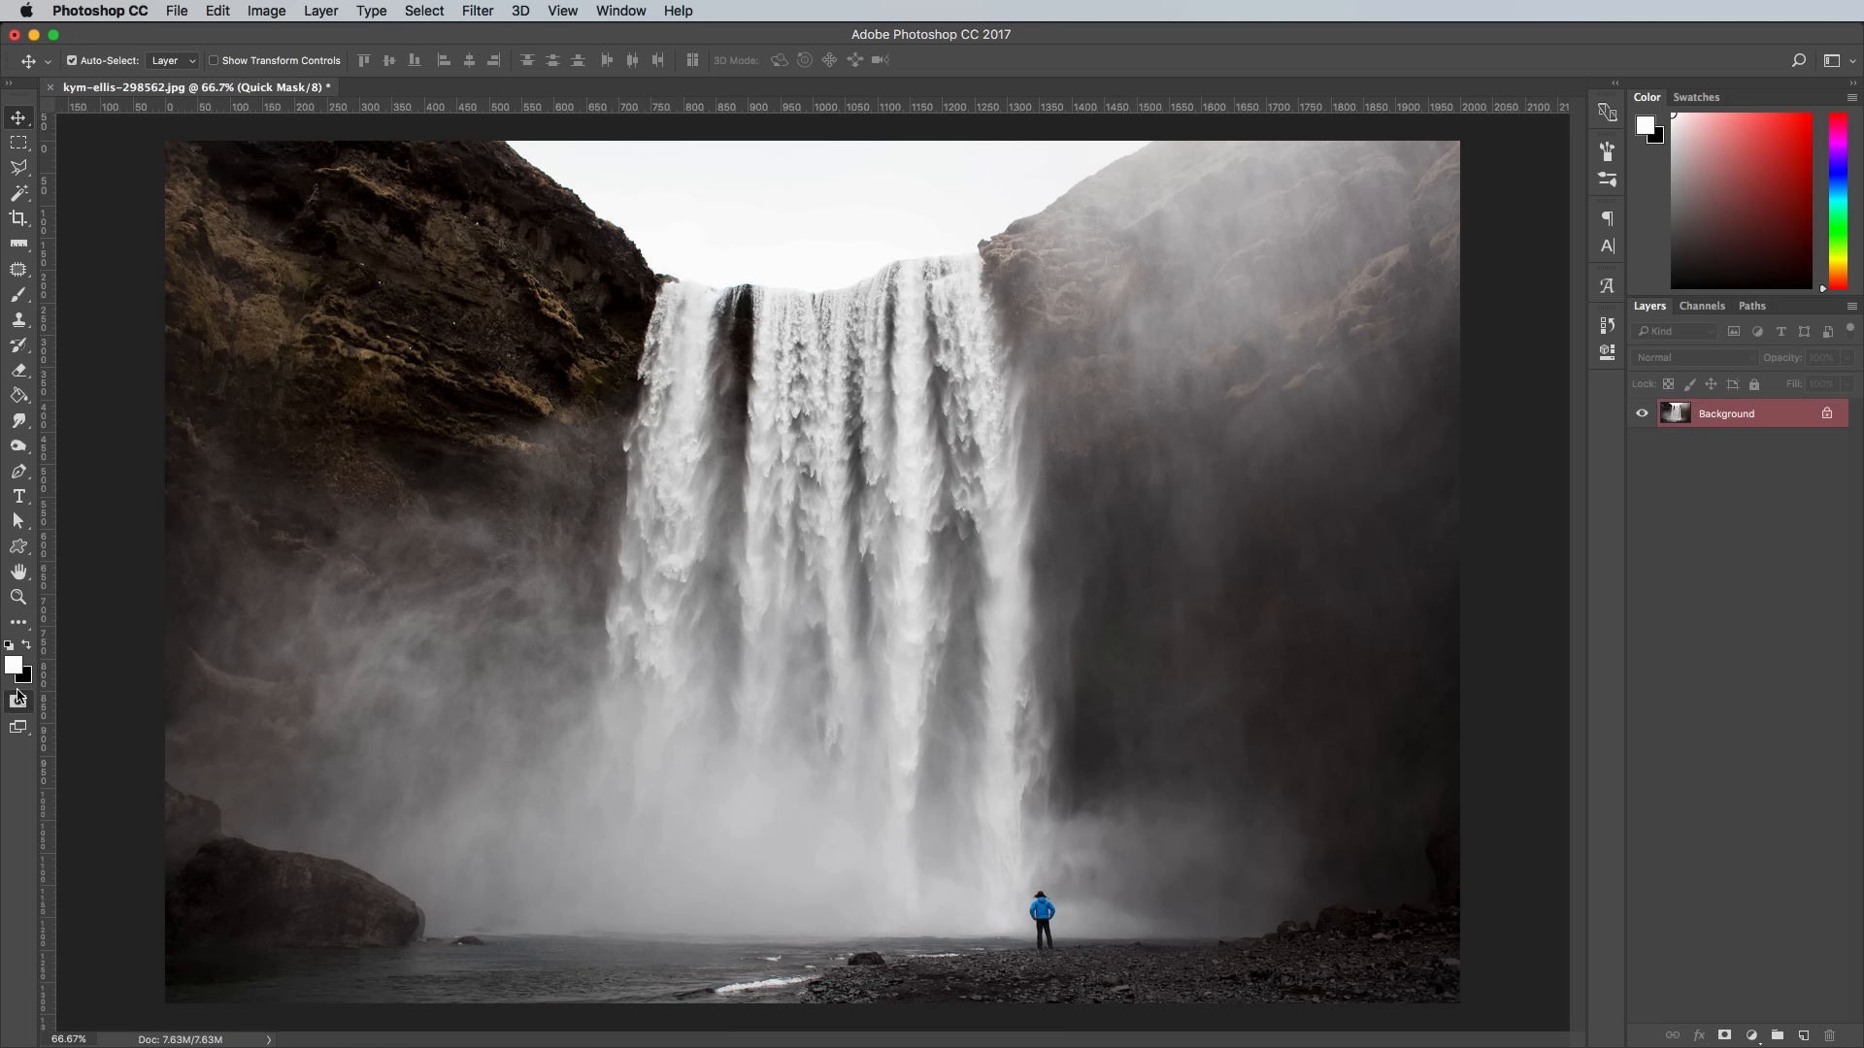
pyautogui.click(19, 296)
pyautogui.click(83, 62)
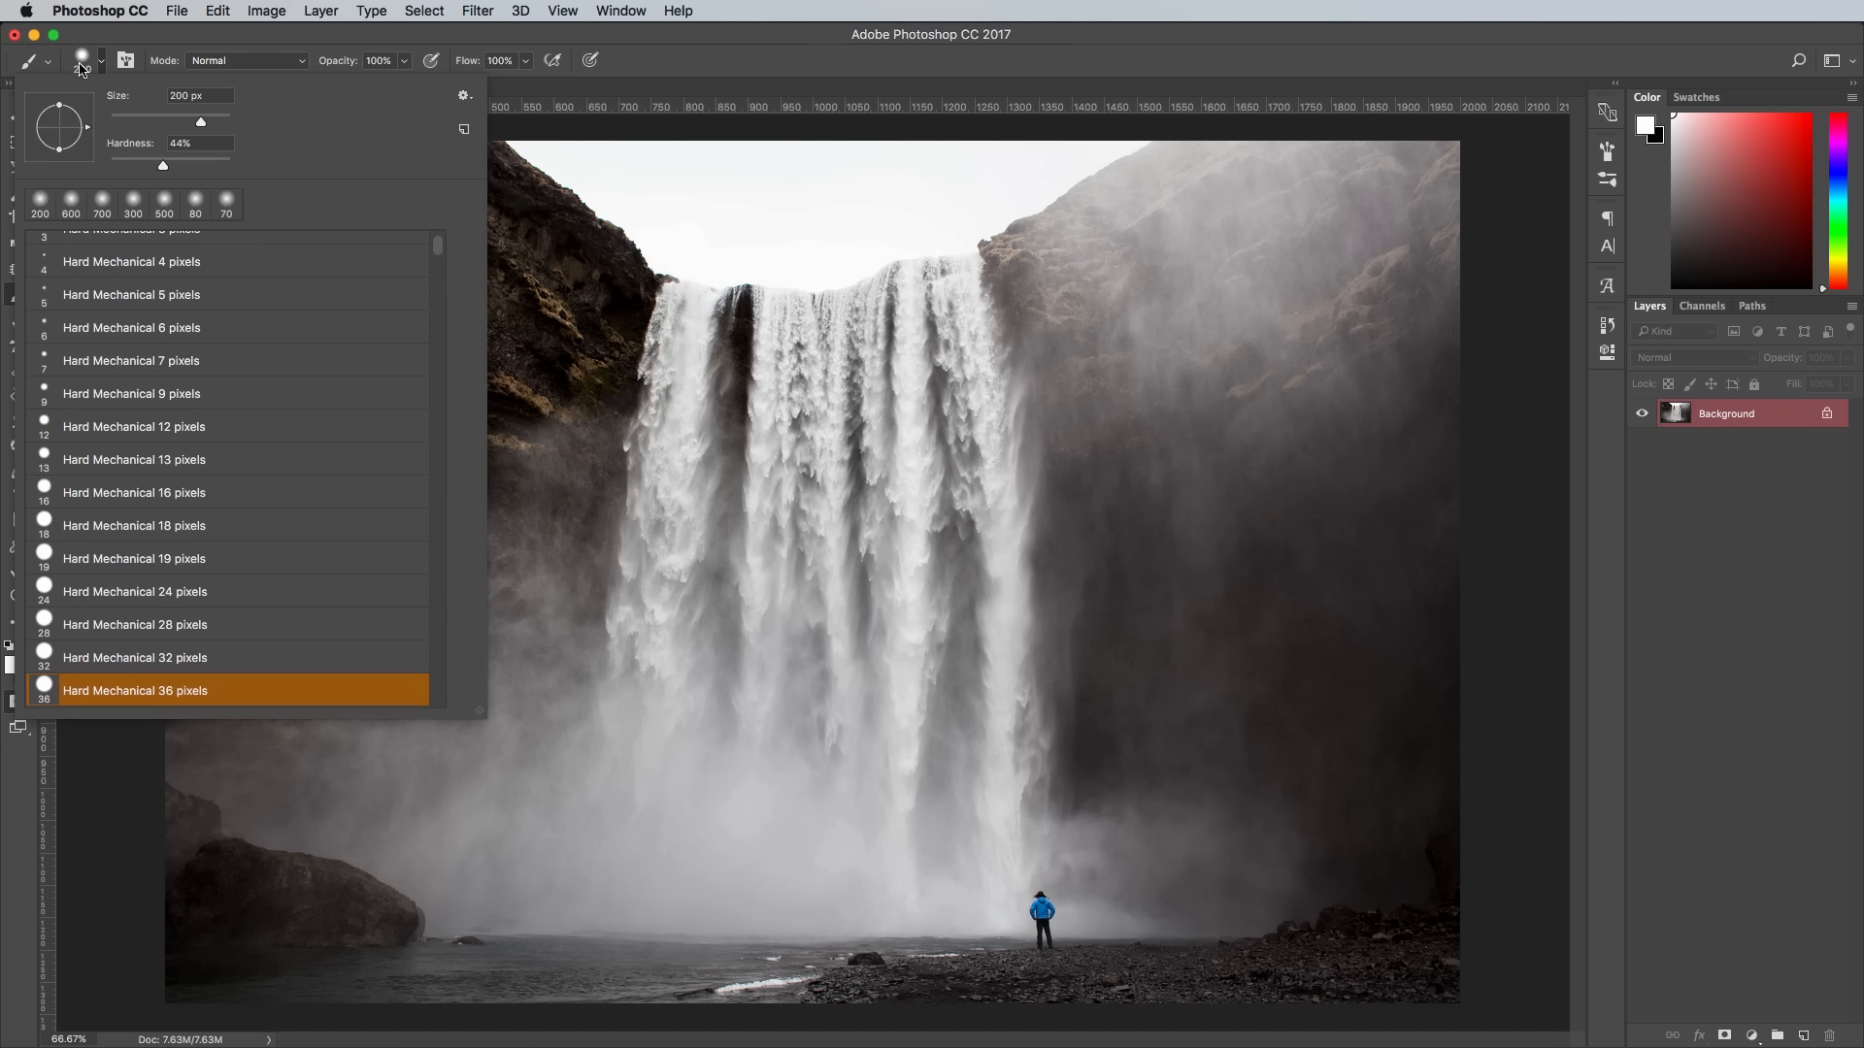
pyautogui.moveTo(163, 163); pyautogui.dragTo(99, 165)
pyautogui.click(634, 59)
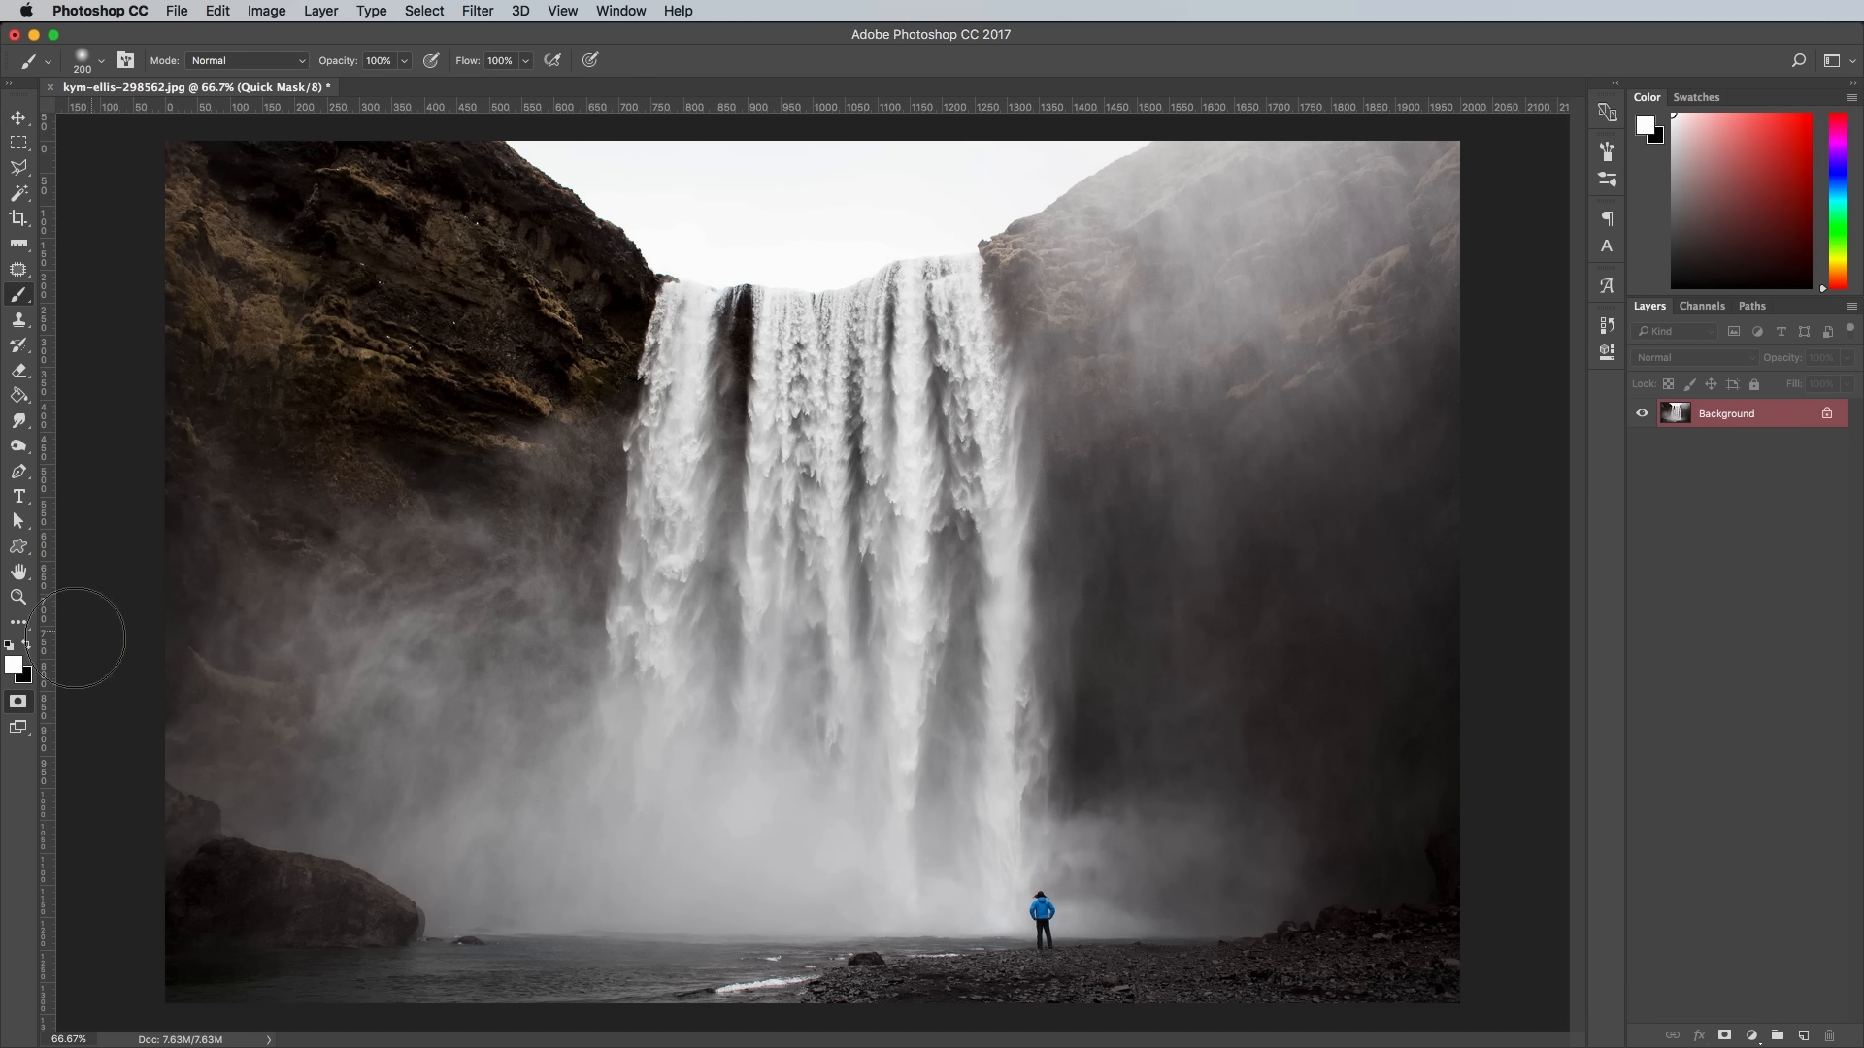
# - Paint the quick mask in black over the whole waterfall, from its upper lip down to the water
pyautogui.click(26, 644)
pyautogui.moveTo(670, 376)
pyautogui.mouseDown()
pyautogui.moveTo(646, 859)
pyautogui.moveTo(740, 897)
pyautogui.moveTo(940, 908)
pyautogui.moveTo(973, 831)
pyautogui.moveTo(977, 857)
pyautogui.moveTo(989, 739)
pyautogui.moveTo(875, 314)
pyautogui.moveTo(691, 374)
pyautogui.moveTo(871, 737)
pyautogui.moveTo(682, 882)
pyautogui.moveTo(954, 601)
pyautogui.mouseUp()
pyautogui.press('x')
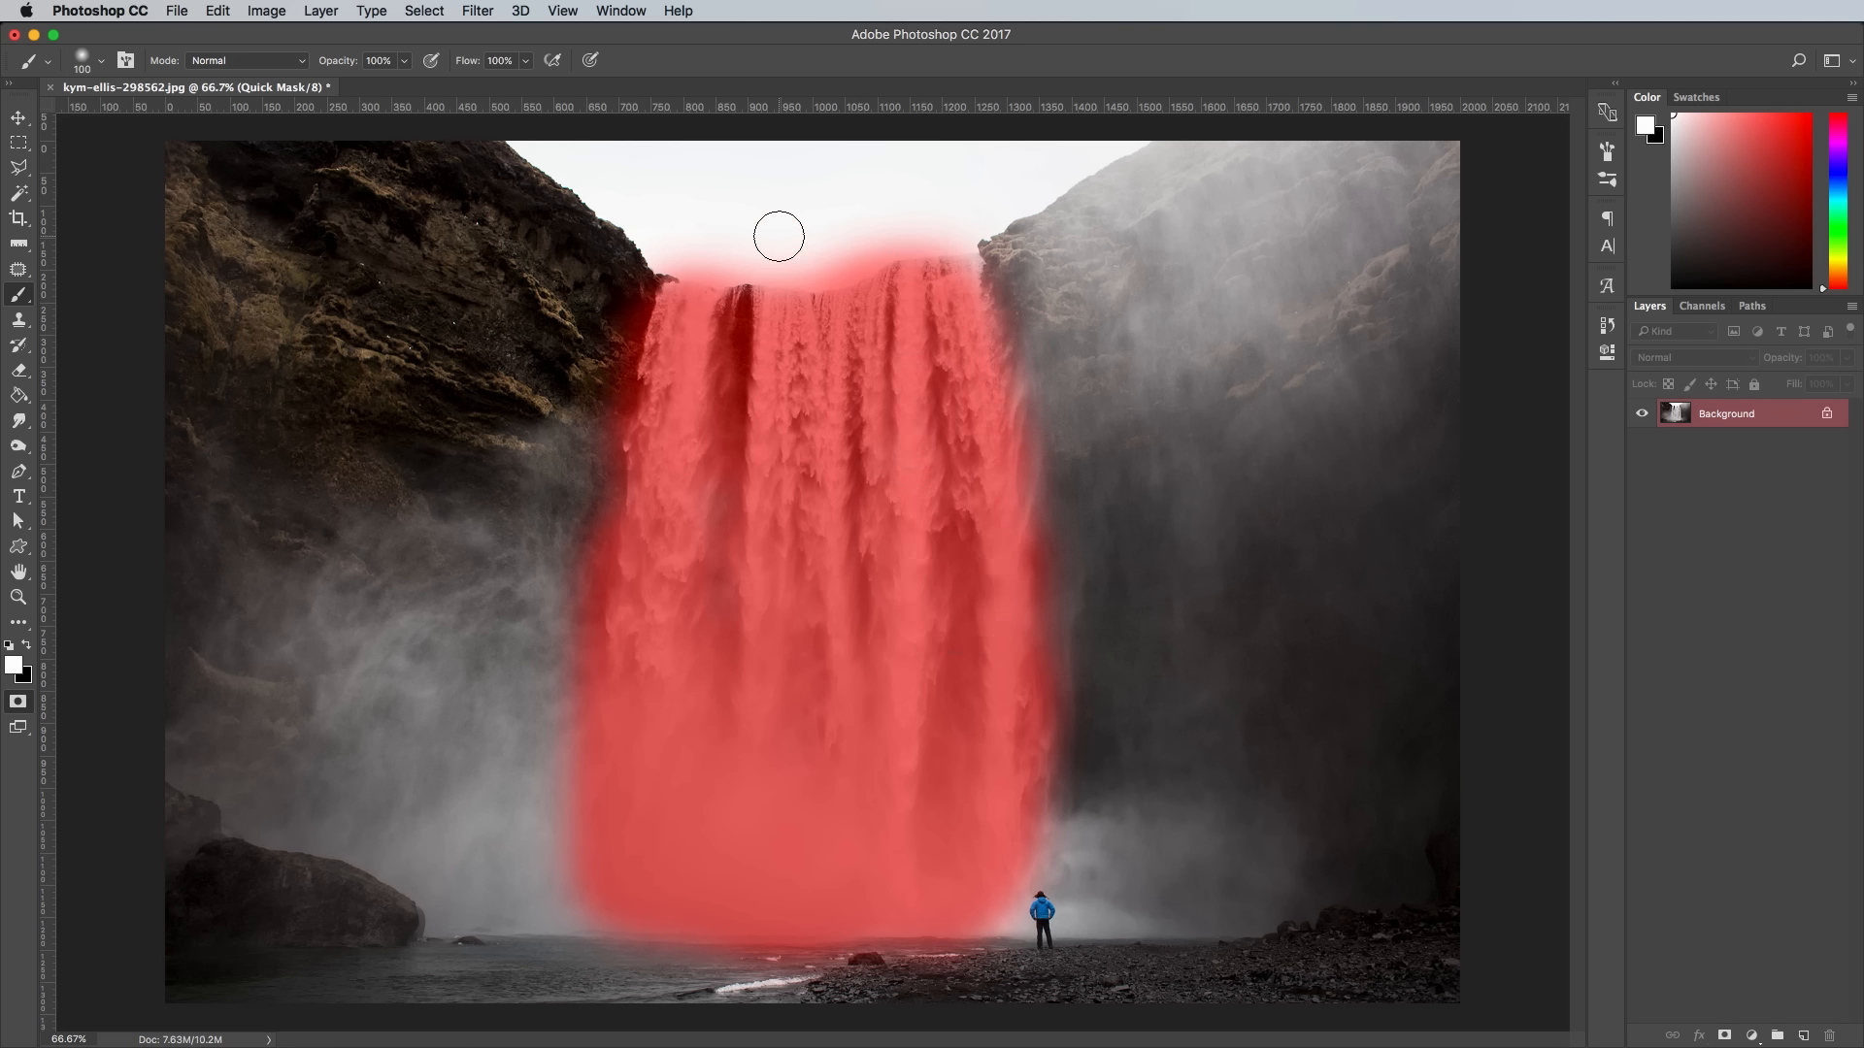
# - Paint in white with smaller brushes to clean the mask off the waterfall's edges and the dark rock gap near its top
pyautogui.press('[')
pyautogui.press('[')
pyautogui.moveTo(679, 276)
pyautogui.mouseDown()
pyautogui.moveTo(906, 217)
pyautogui.moveTo(956, 243)
pyautogui.mouseUp()
pyautogui.moveTo(547, 574); pyautogui.dragTo(524, 824)
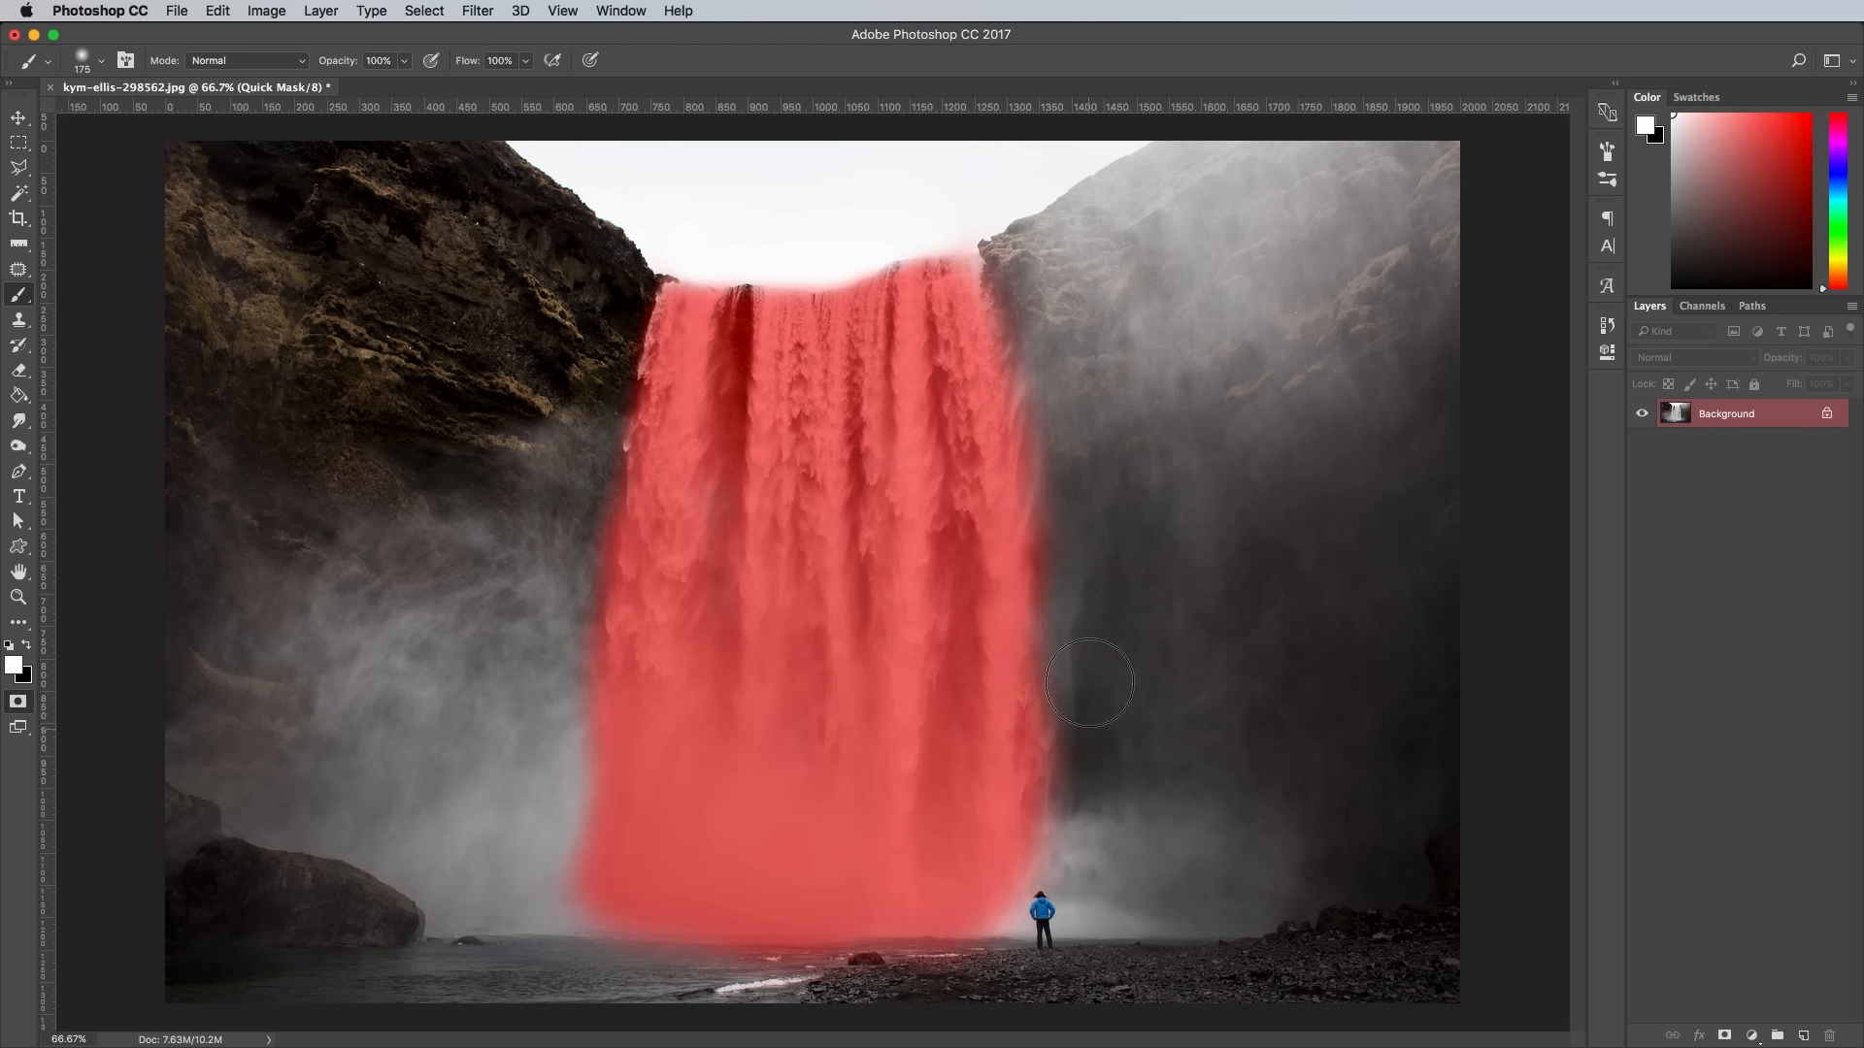
pyautogui.moveTo(1102, 678); pyautogui.dragTo(1068, 495)
pyautogui.press('[')
pyautogui.press('[')
pyautogui.press('[')
pyautogui.moveTo(739, 325)
pyautogui.mouseDown()
pyautogui.moveTo(742, 427)
pyautogui.moveTo(699, 353)
pyautogui.moveTo(763, 452)
pyautogui.mouseUp()
pyautogui.press('x')
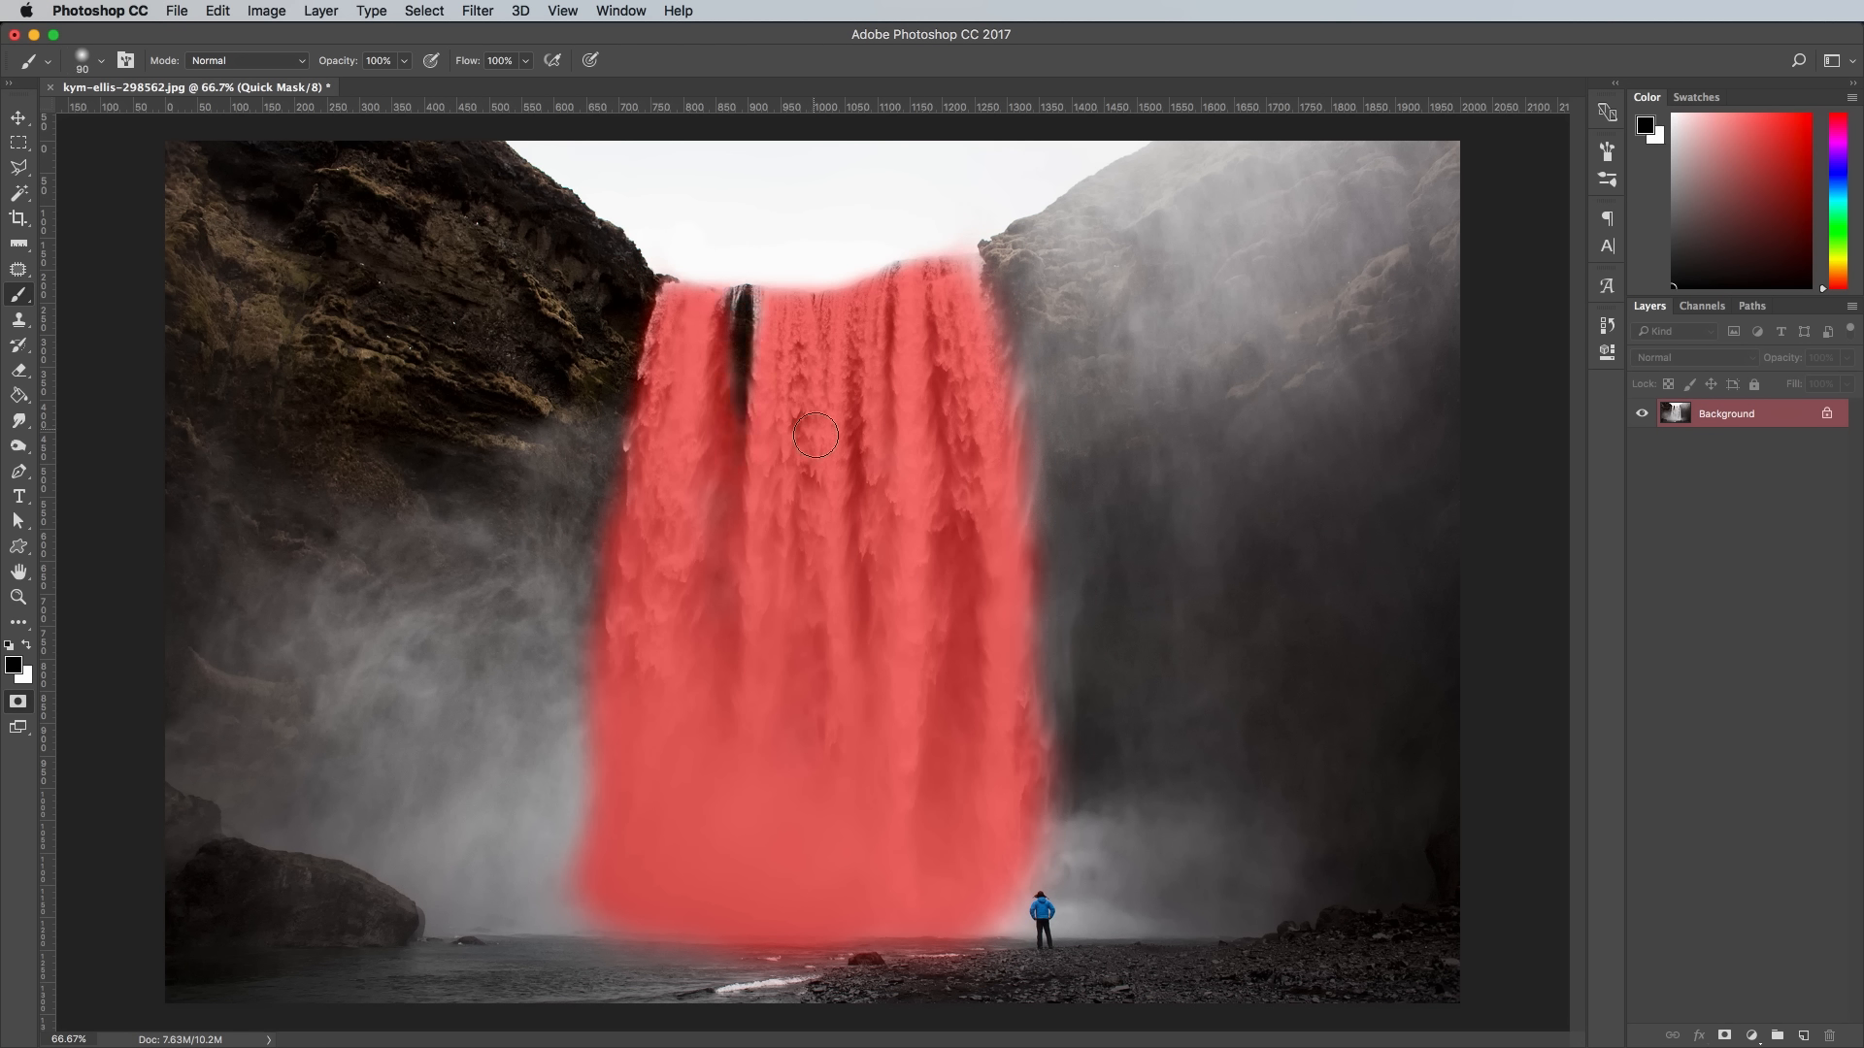
# - Leave Quick Mask mode and invert the selection so that only the waterfall is selected
pyautogui.click(19, 701)
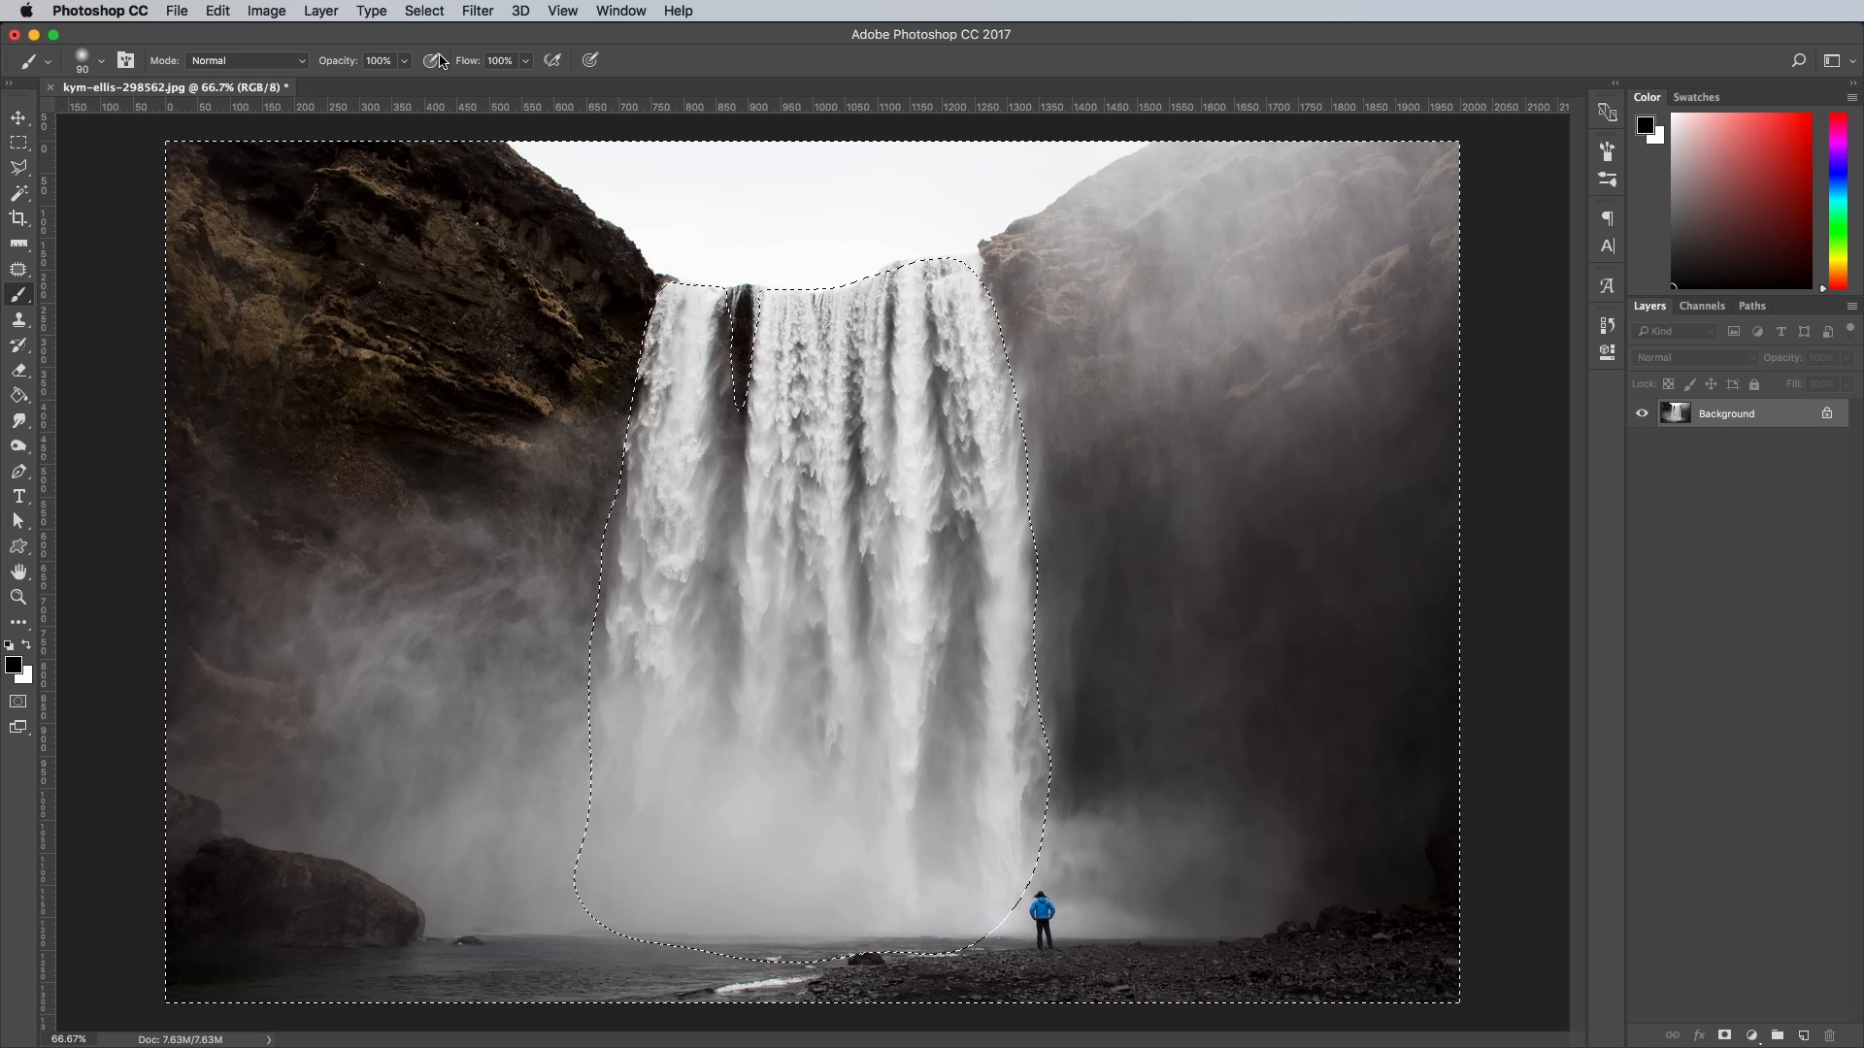
pyautogui.click(424, 11)
pyautogui.click(438, 89)
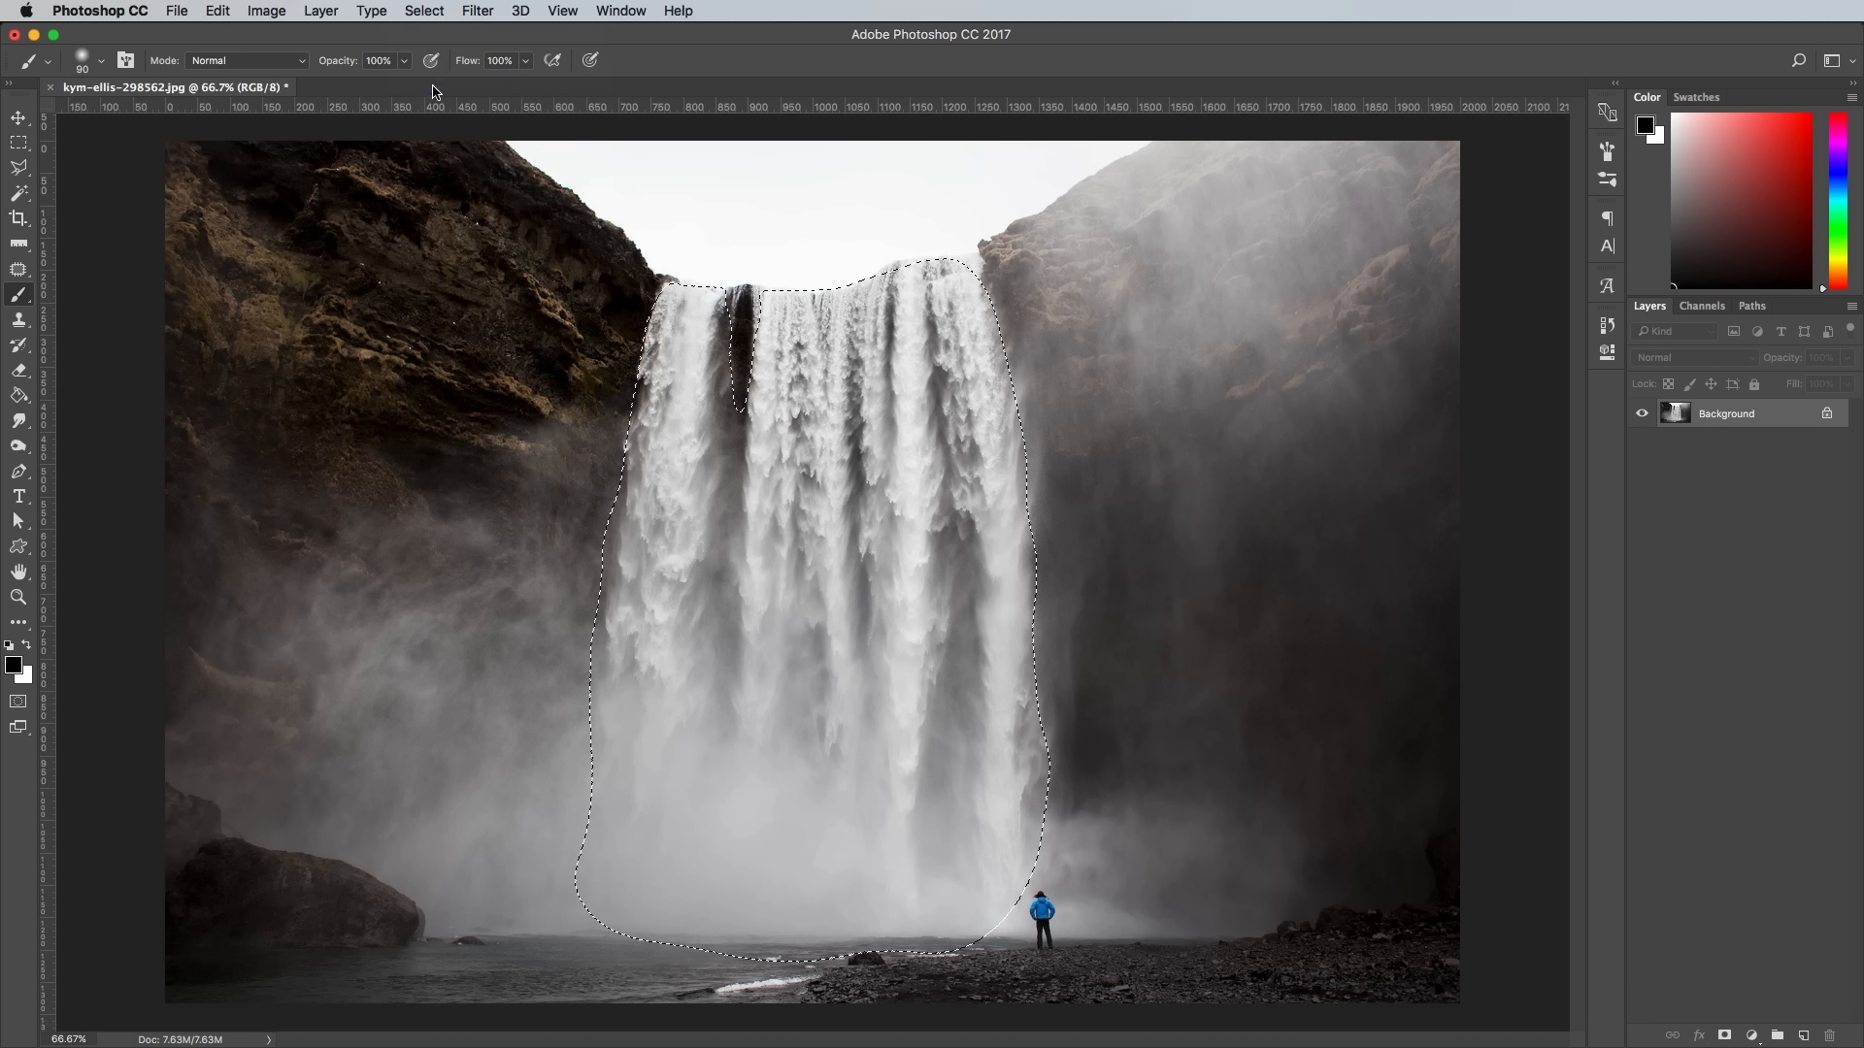
# - Copy the selected waterfall and paste it onto a new layer
pyautogui.click(217, 11)
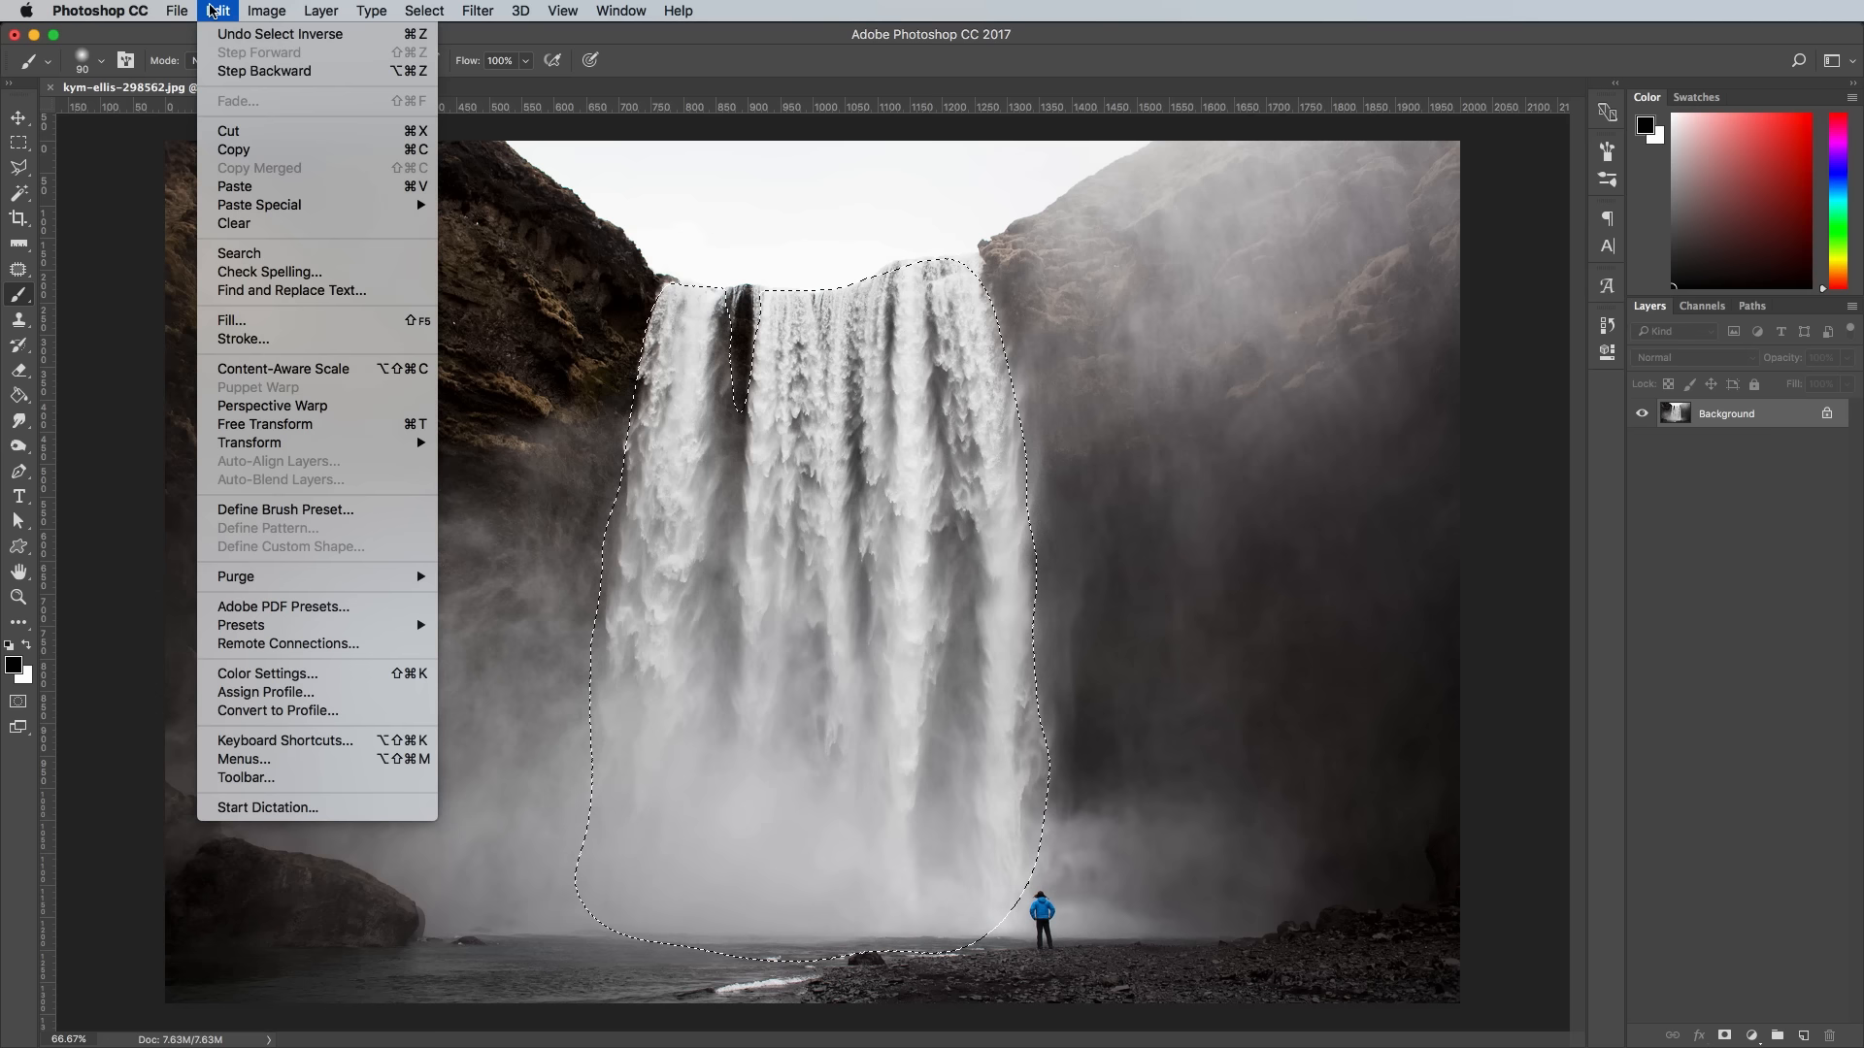
pyautogui.click(232, 150)
pyautogui.click(218, 10)
pyautogui.click(235, 187)
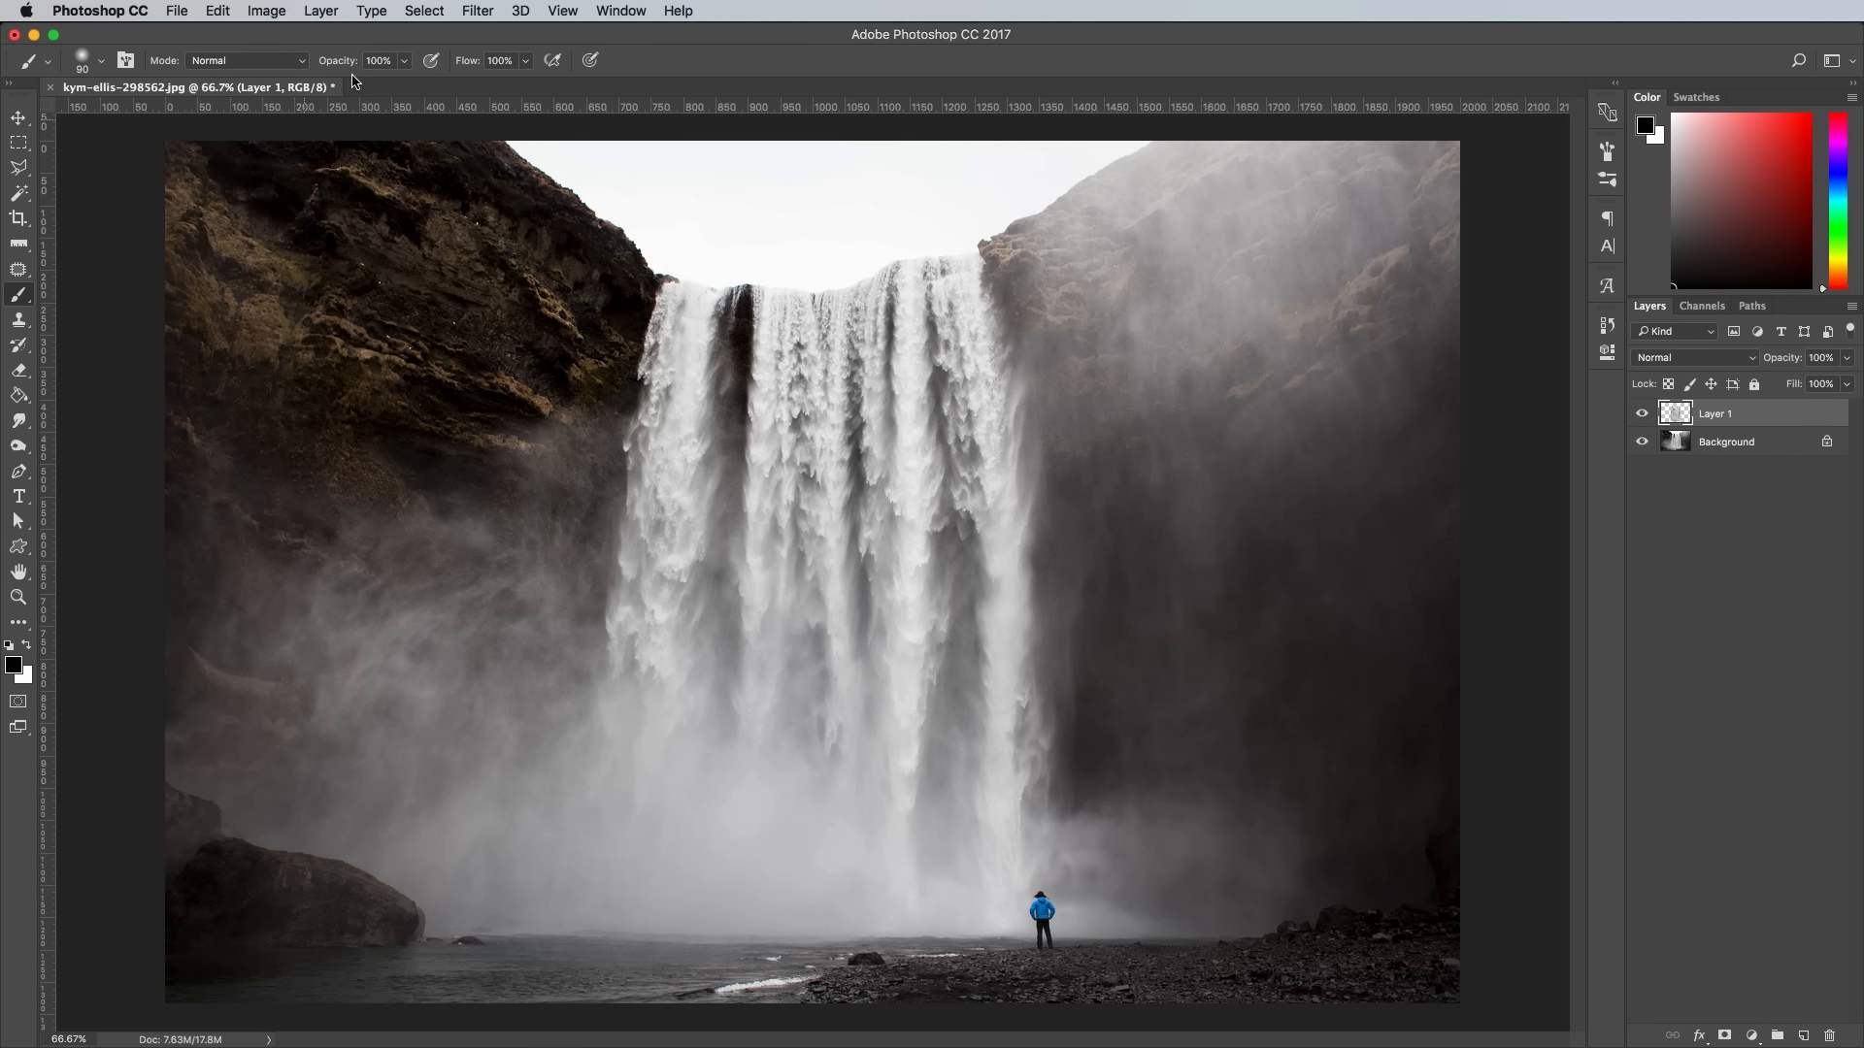
# - Create a video timeline for the document and shorten the Layer 1 clip to about one second
pyautogui.click(609, 10)
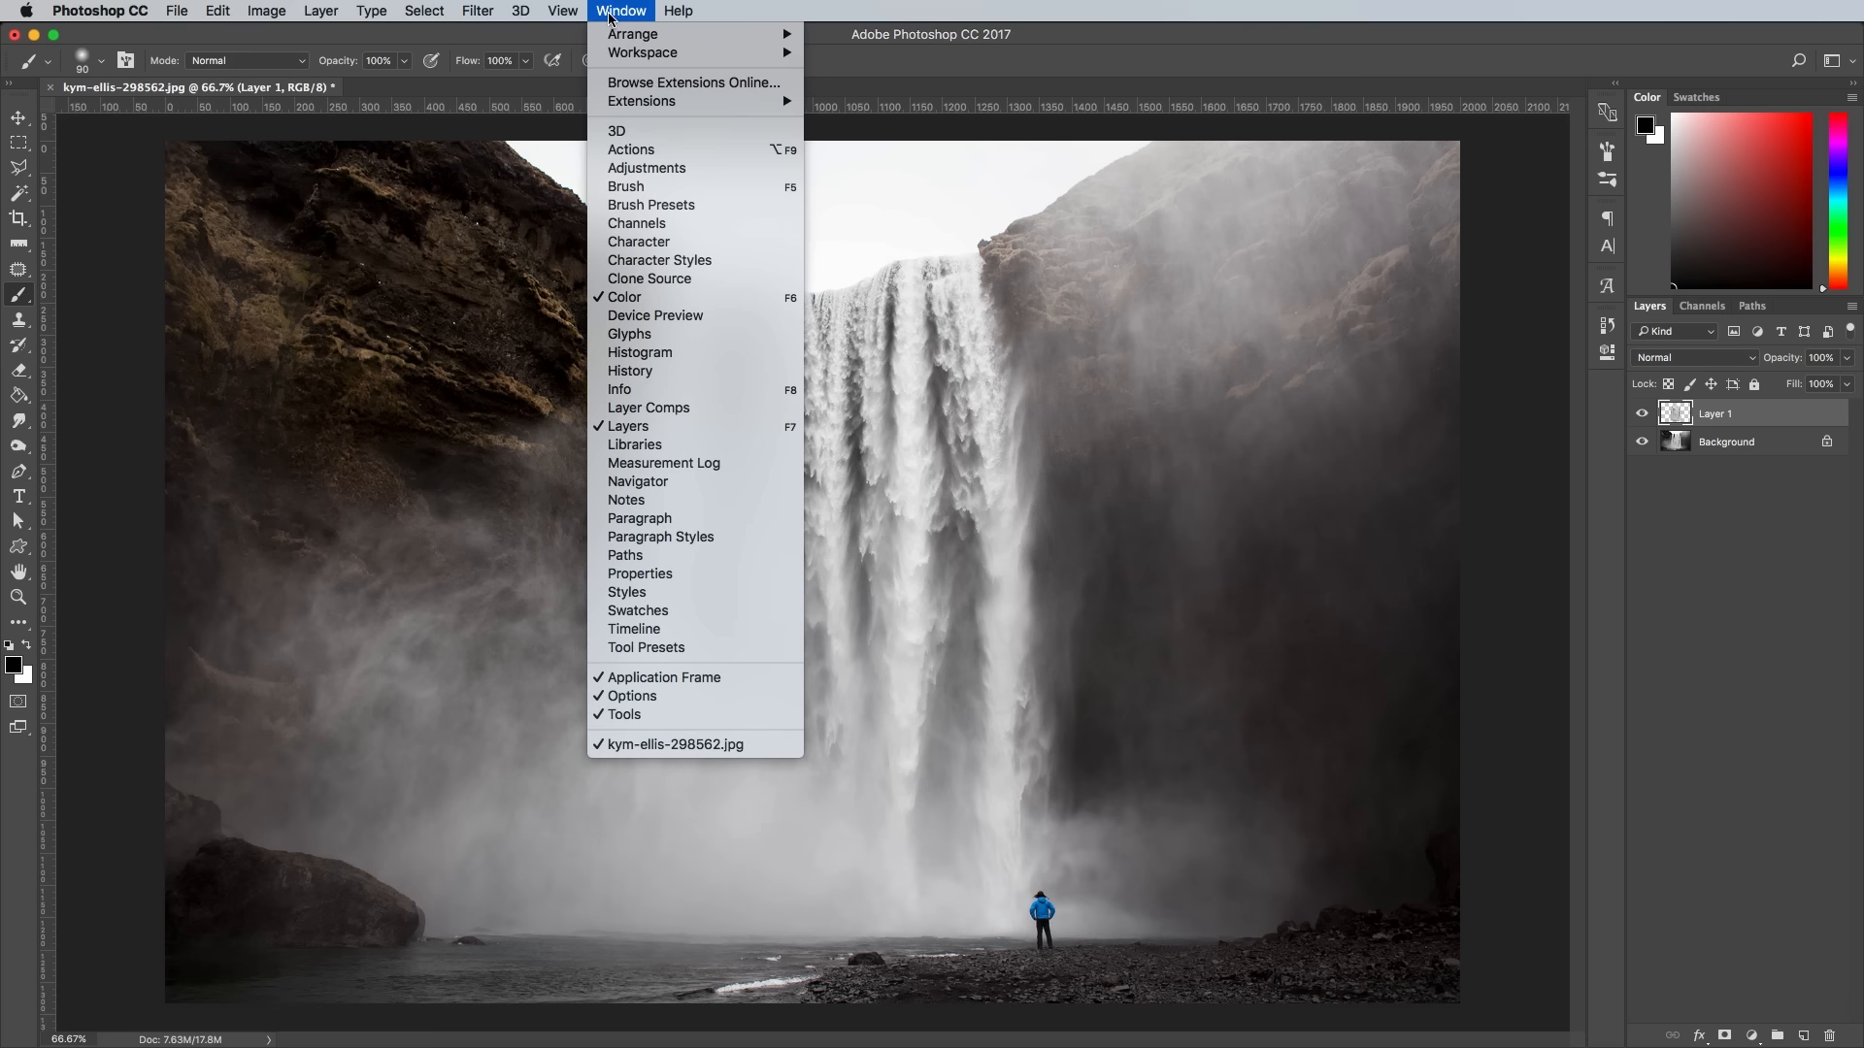
pyautogui.click(631, 631)
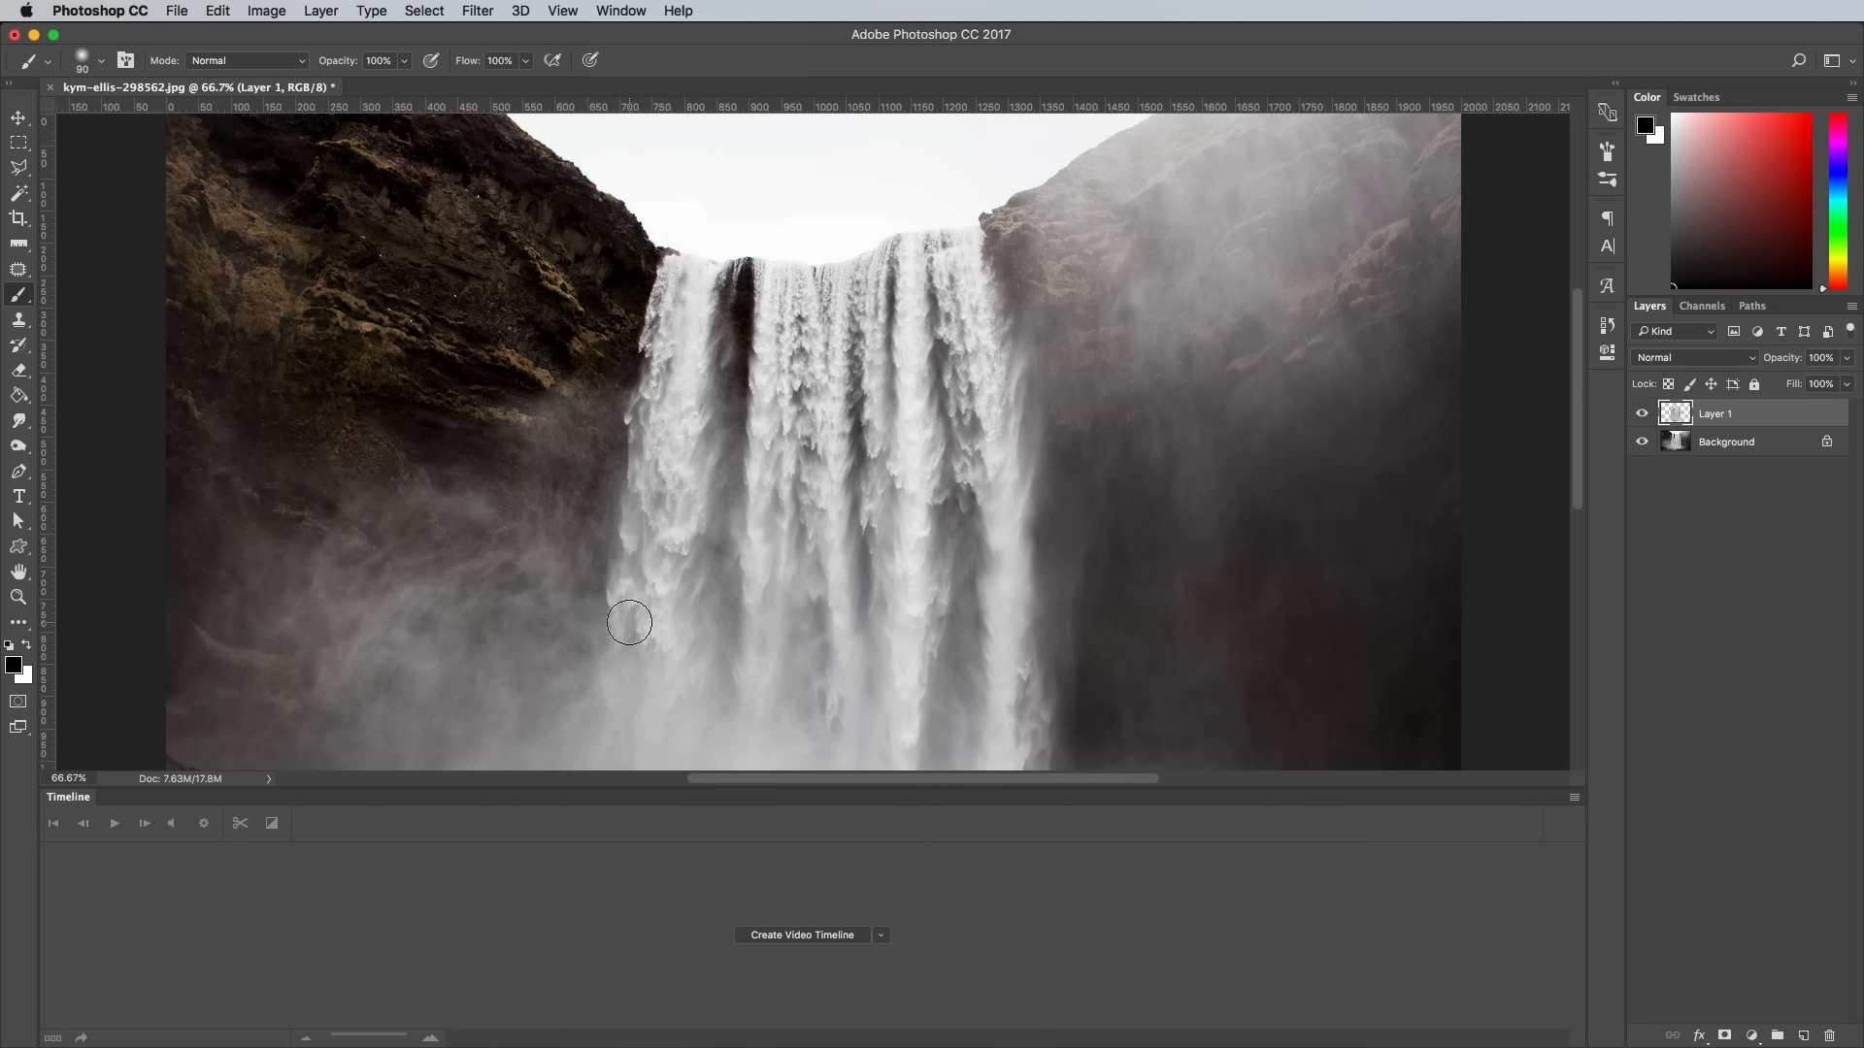
pyautogui.click(773, 937)
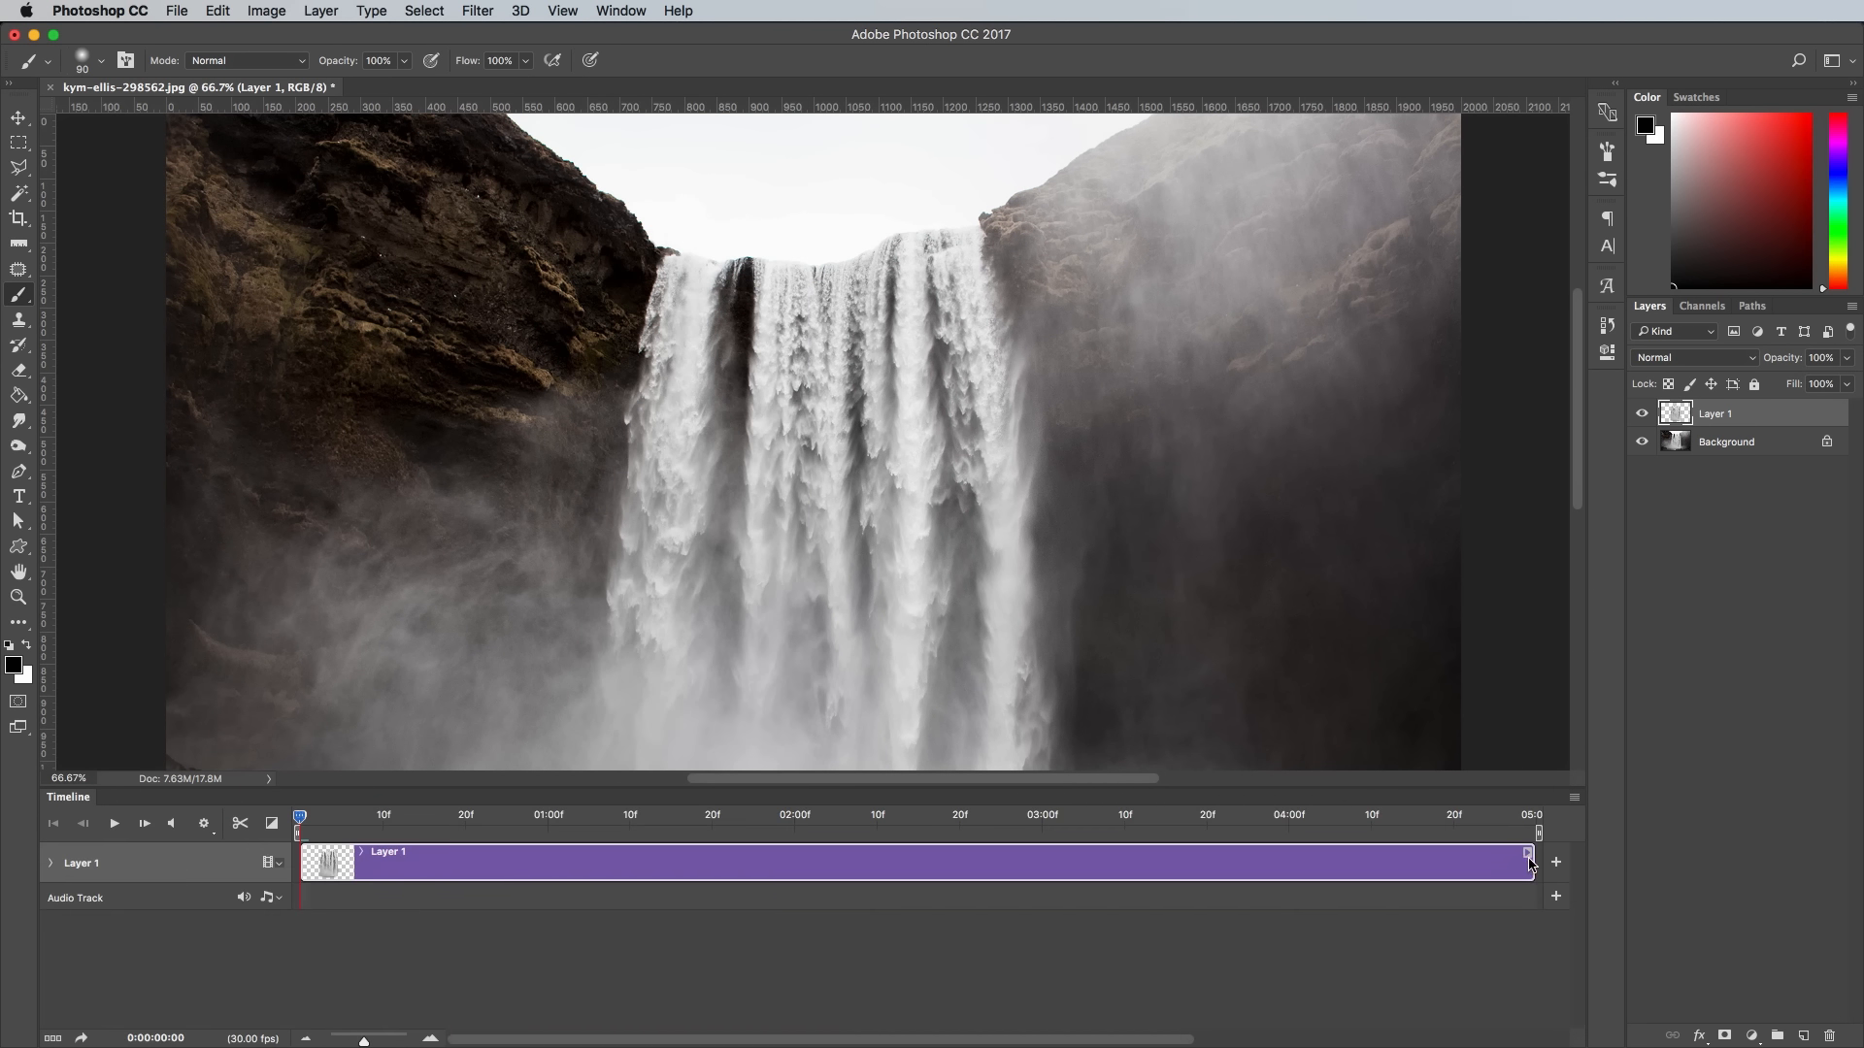
pyautogui.moveTo(1519, 863); pyautogui.dragTo(544, 854)
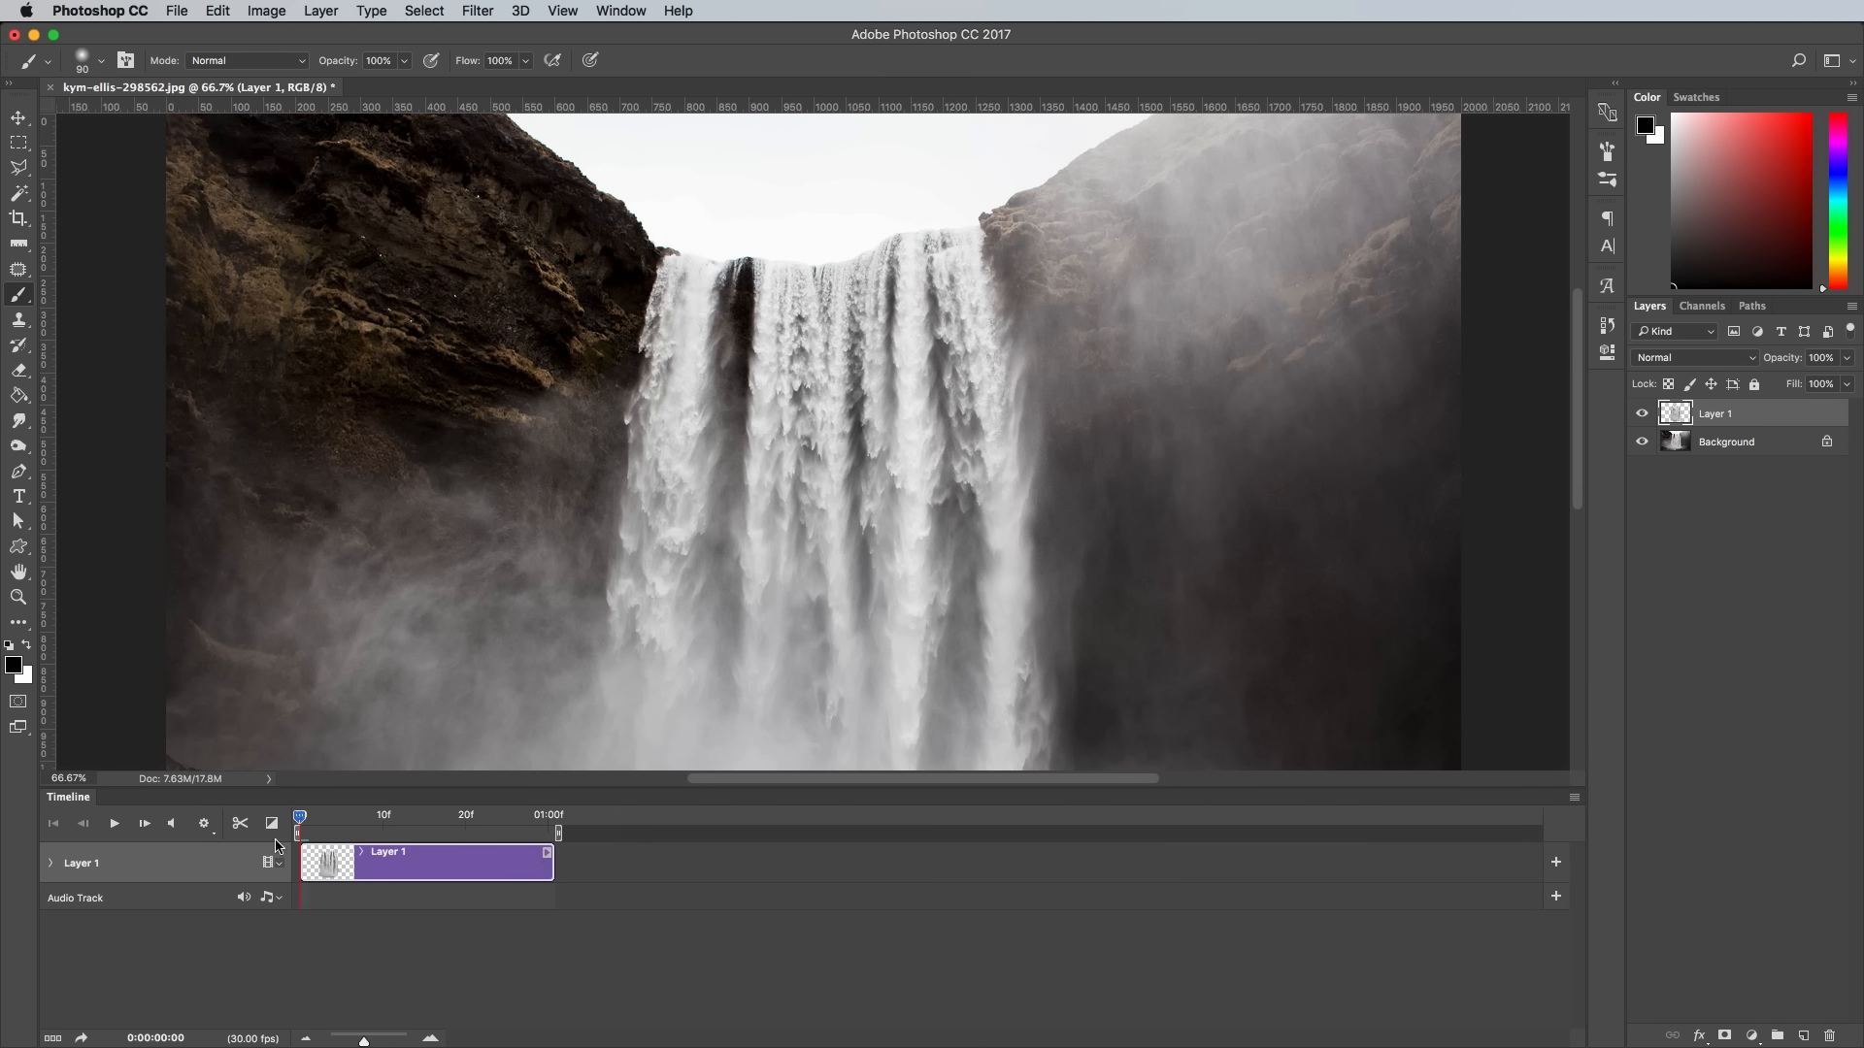
# - Convert Layer 1 to a smart object so that its transform can be animated
pyautogui.click(53, 864)
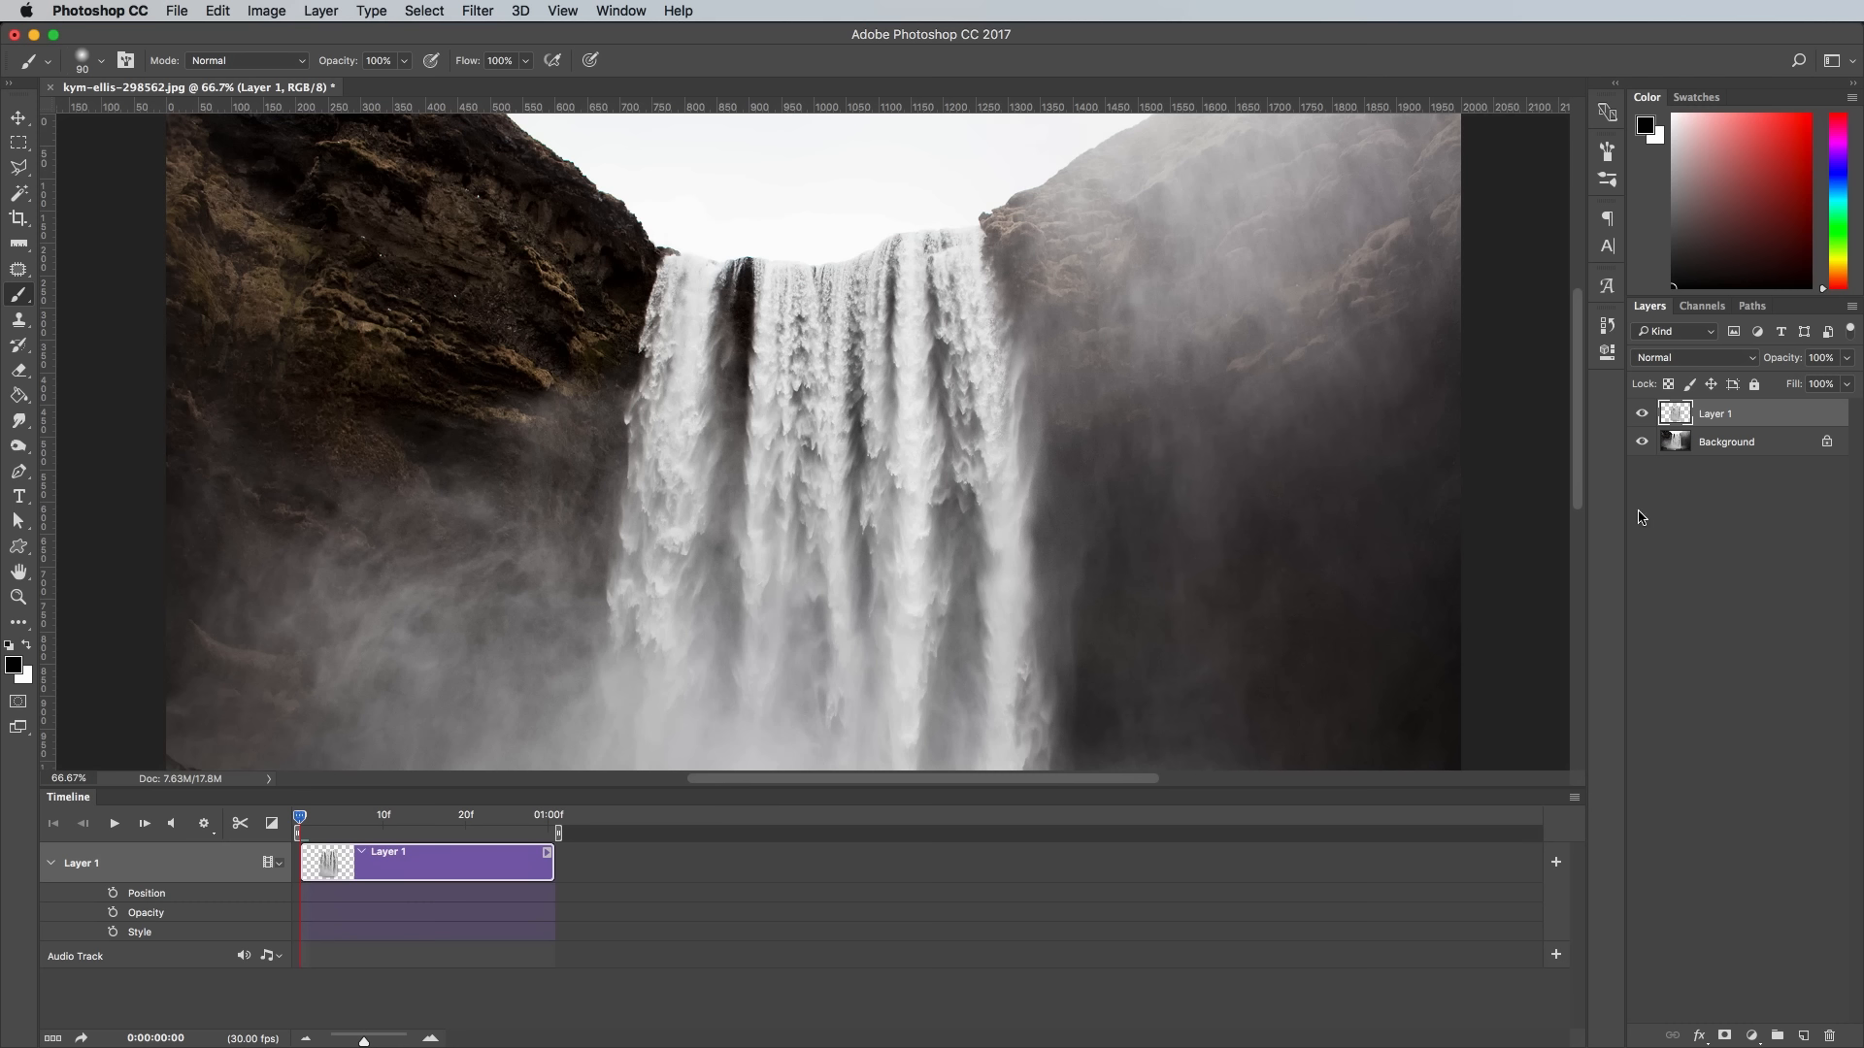
pyautogui.rightClick(1771, 419)
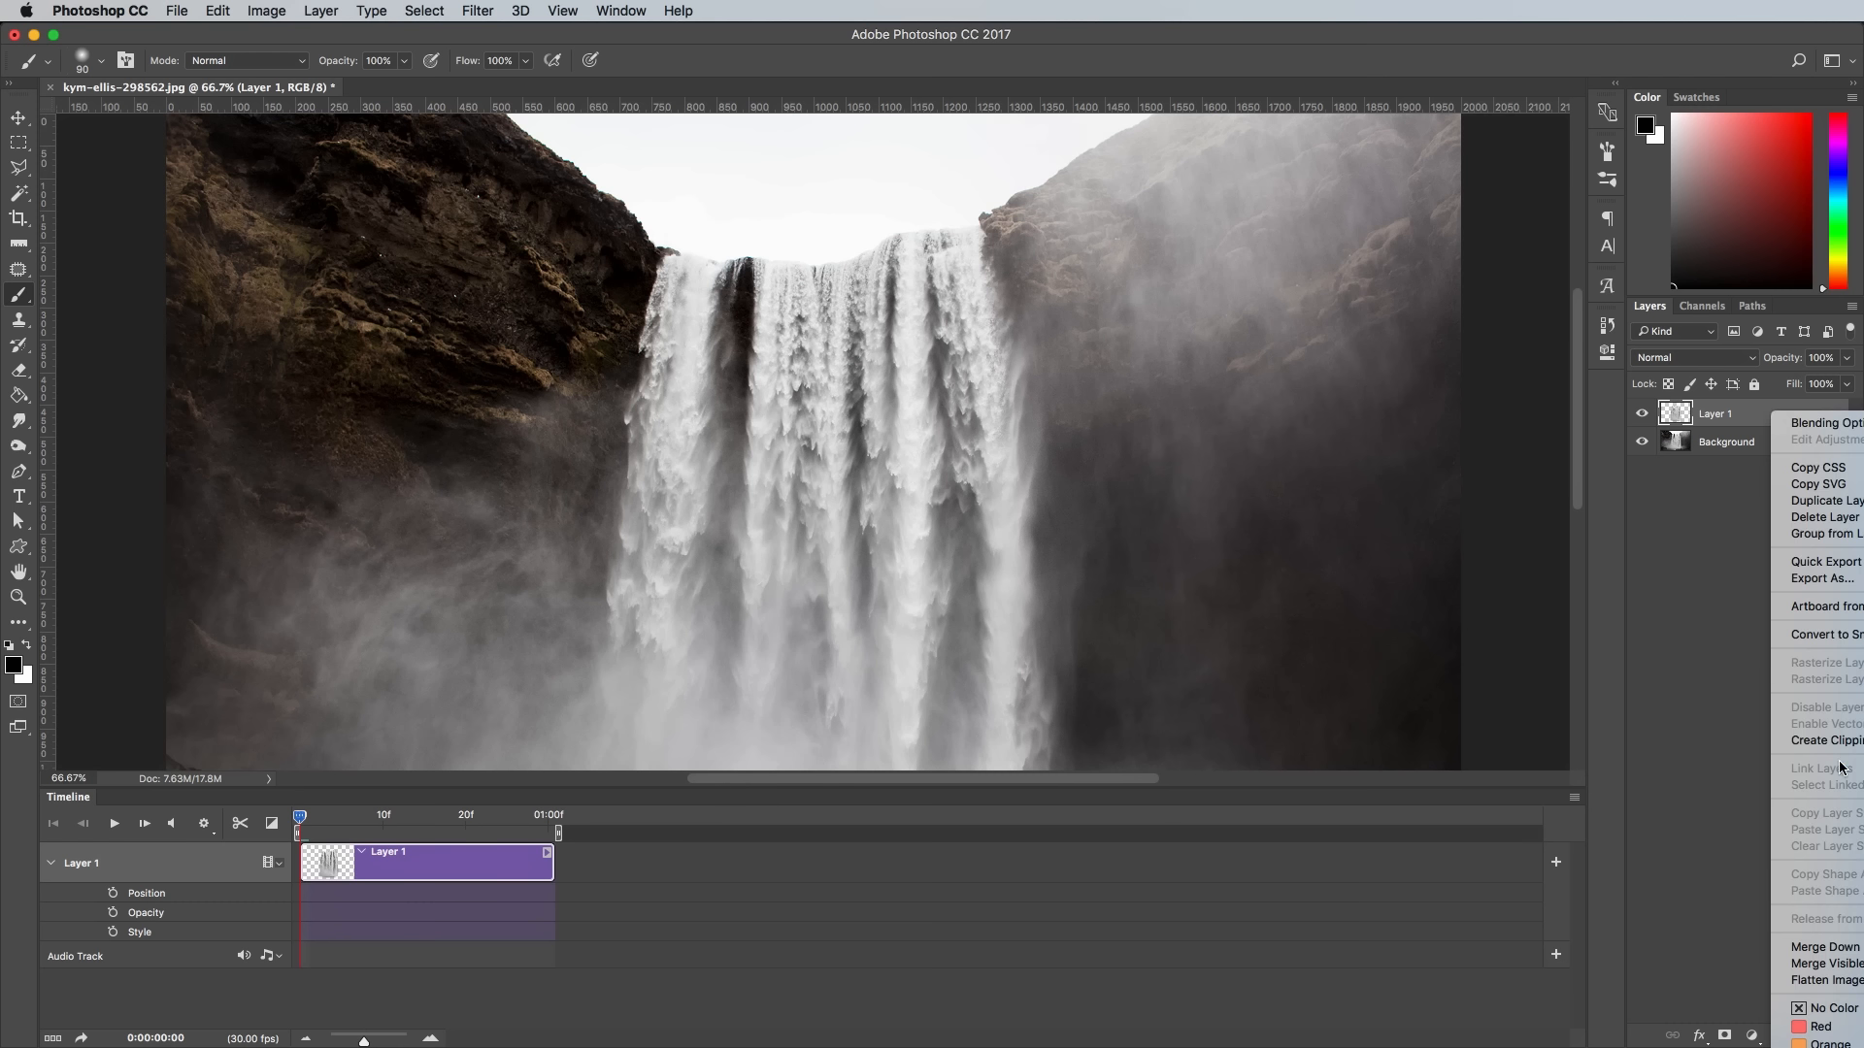
pyautogui.click(1852, 639)
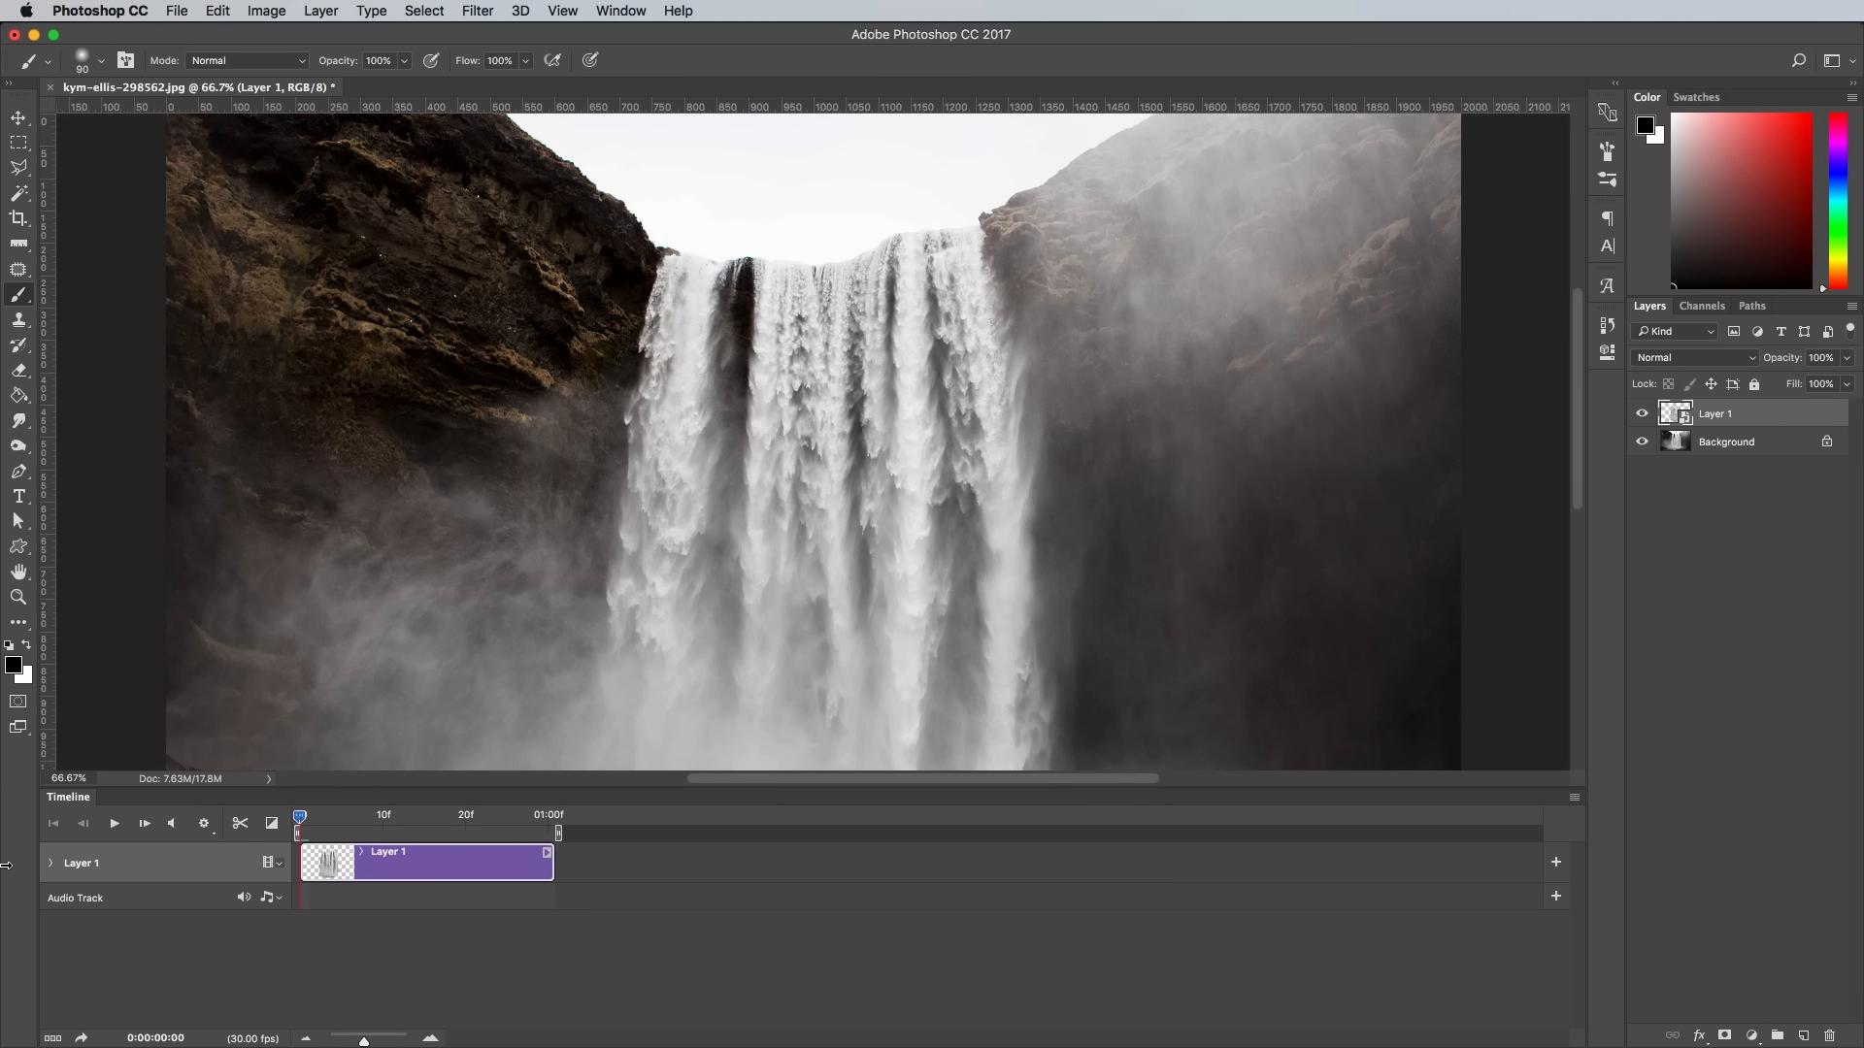
# - Add Transform keyframes to Layer 1 at the start of the clip and at frame 24
pyautogui.click(51, 863)
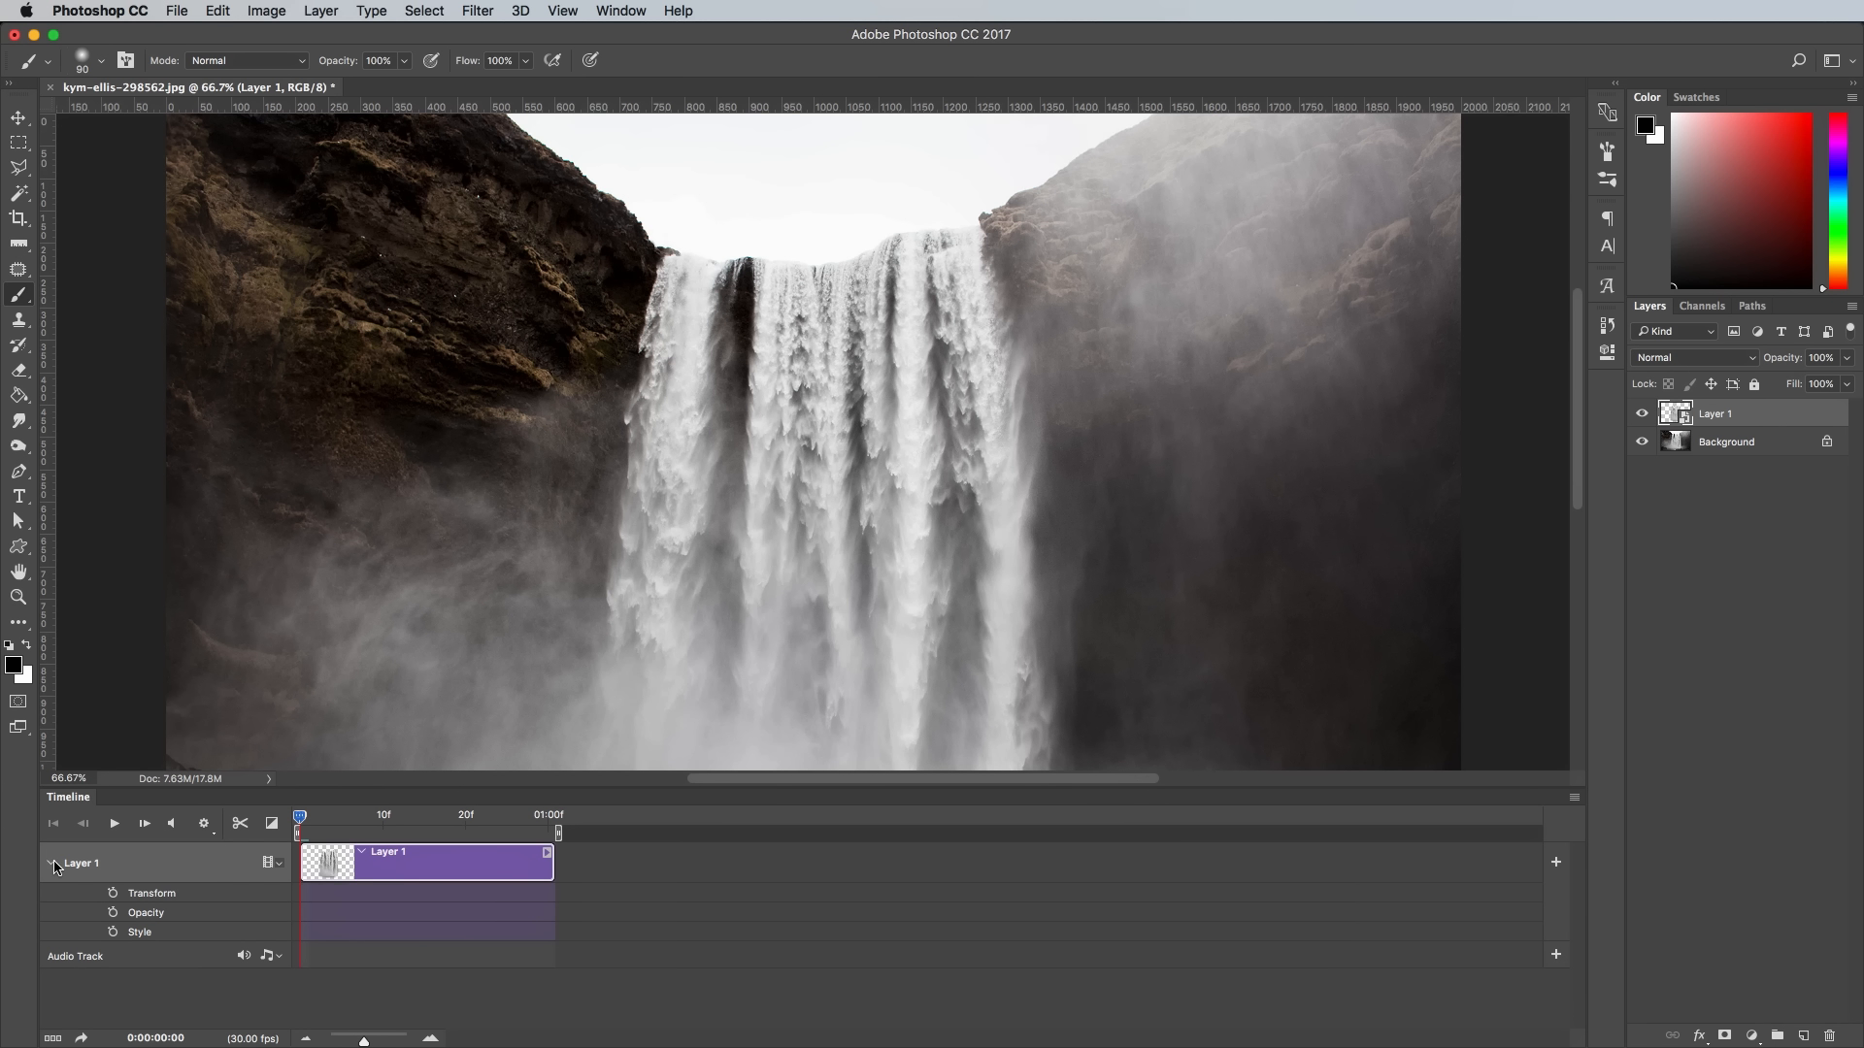
pyautogui.click(114, 894)
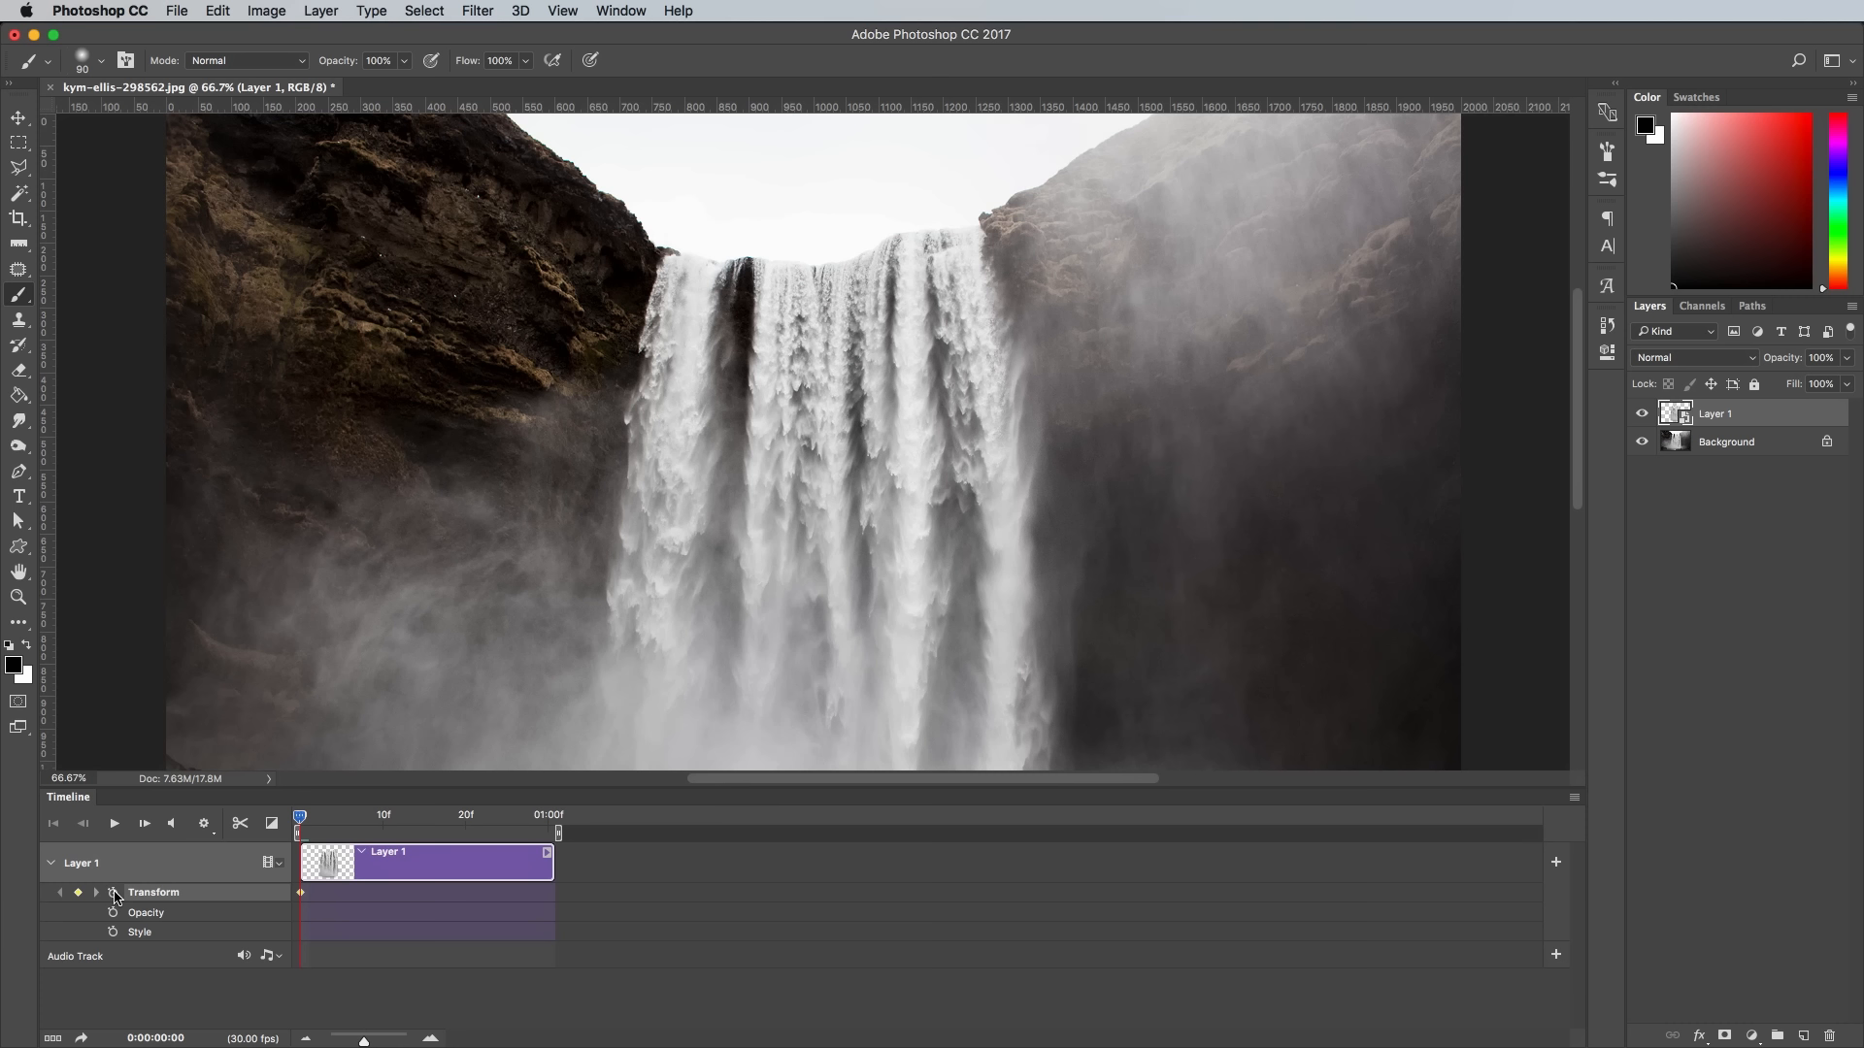
pyautogui.press('space')
pyautogui.press('super+minus')
pyautogui.press('super+minus')
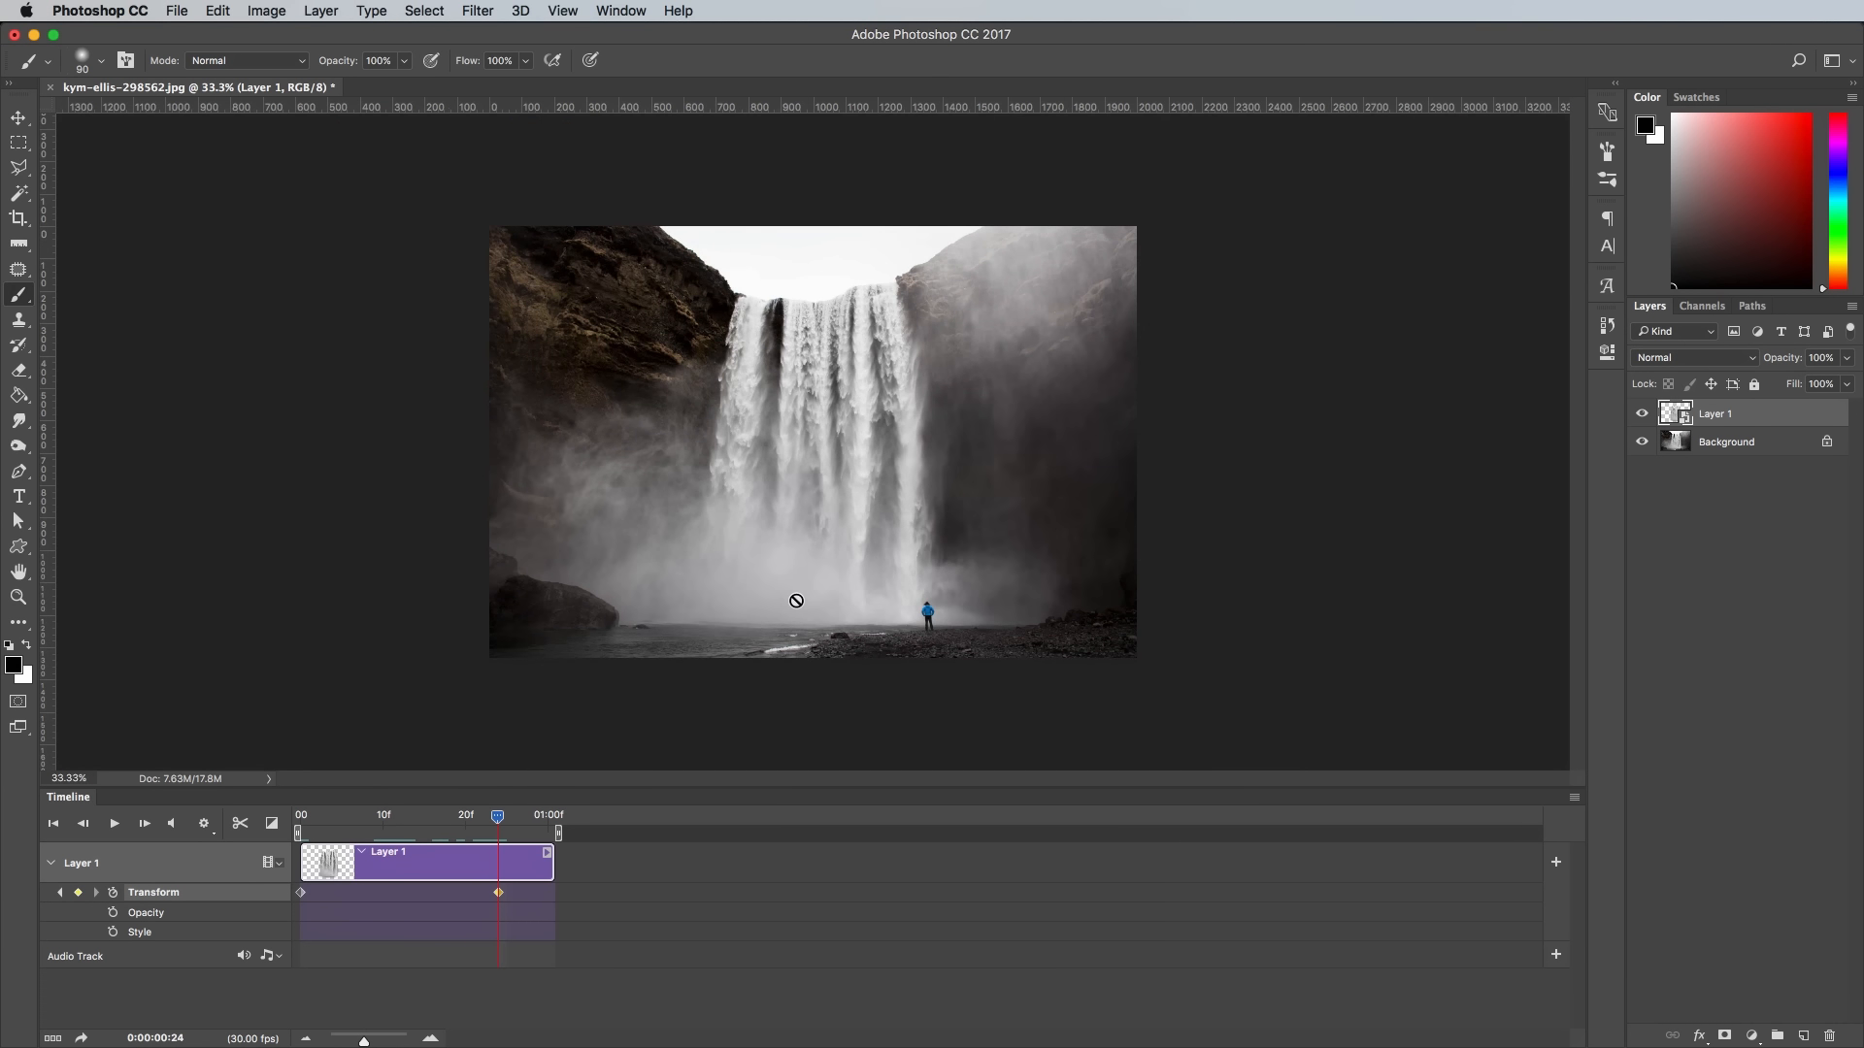
# - Stretch the waterfall layer downward with Free Transform at frame 24, to about 110% width and 143% height
pyautogui.press('super+t')
pyautogui.press('super+minus')
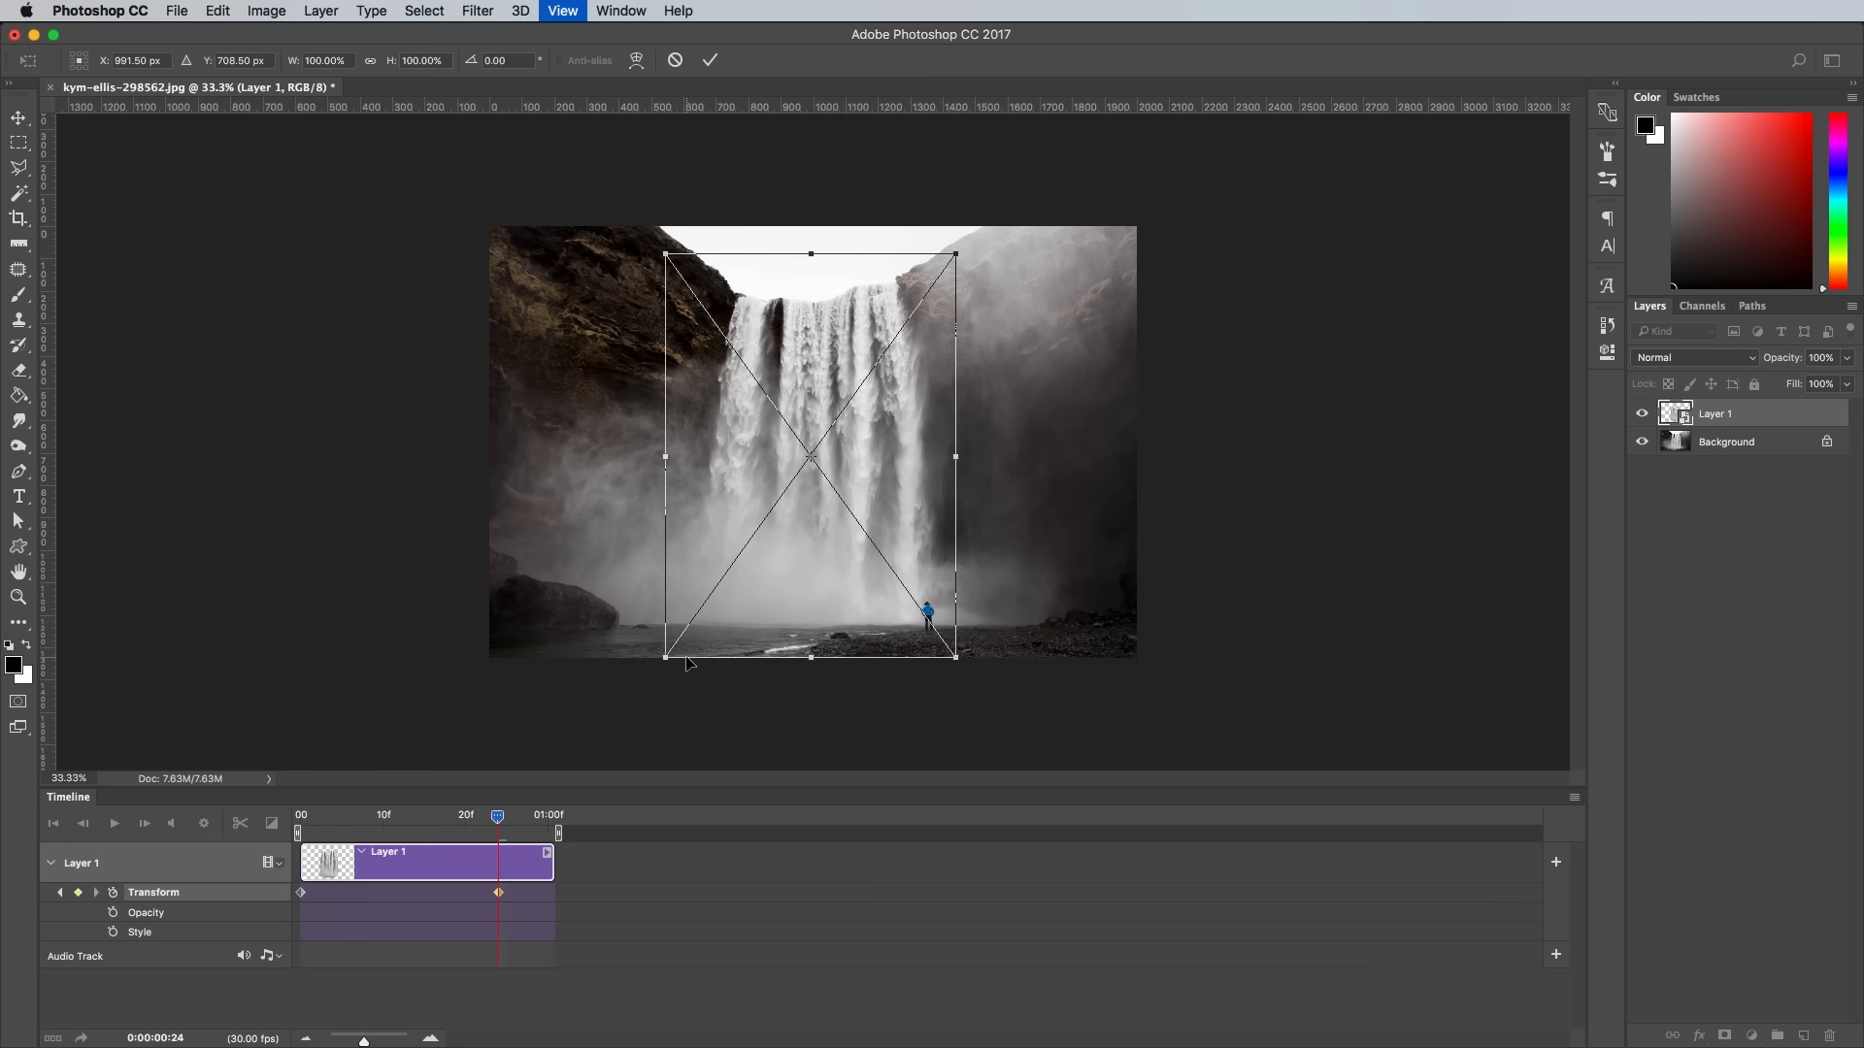
pyautogui.moveTo(701, 605); pyautogui.dragTo(745, 578)
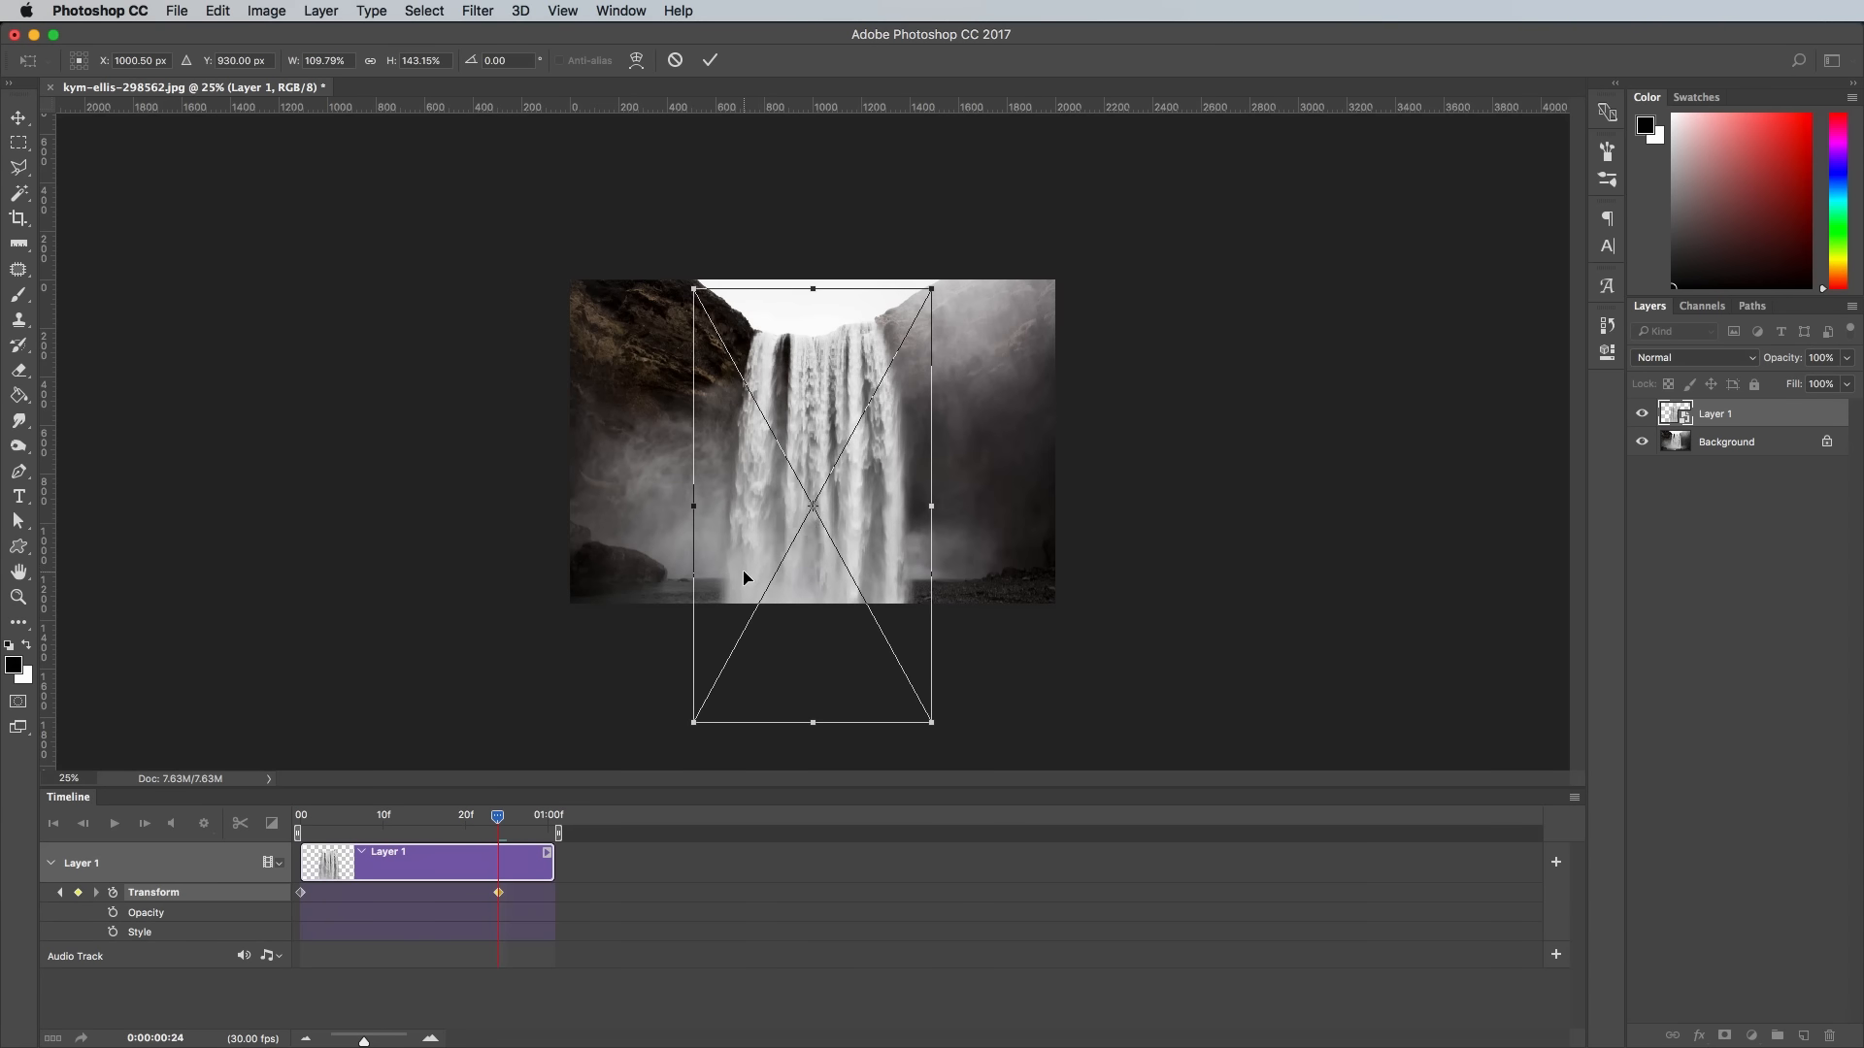
pyautogui.moveTo(692, 723); pyautogui.dragTo(694, 731)
pyautogui.press('Return')
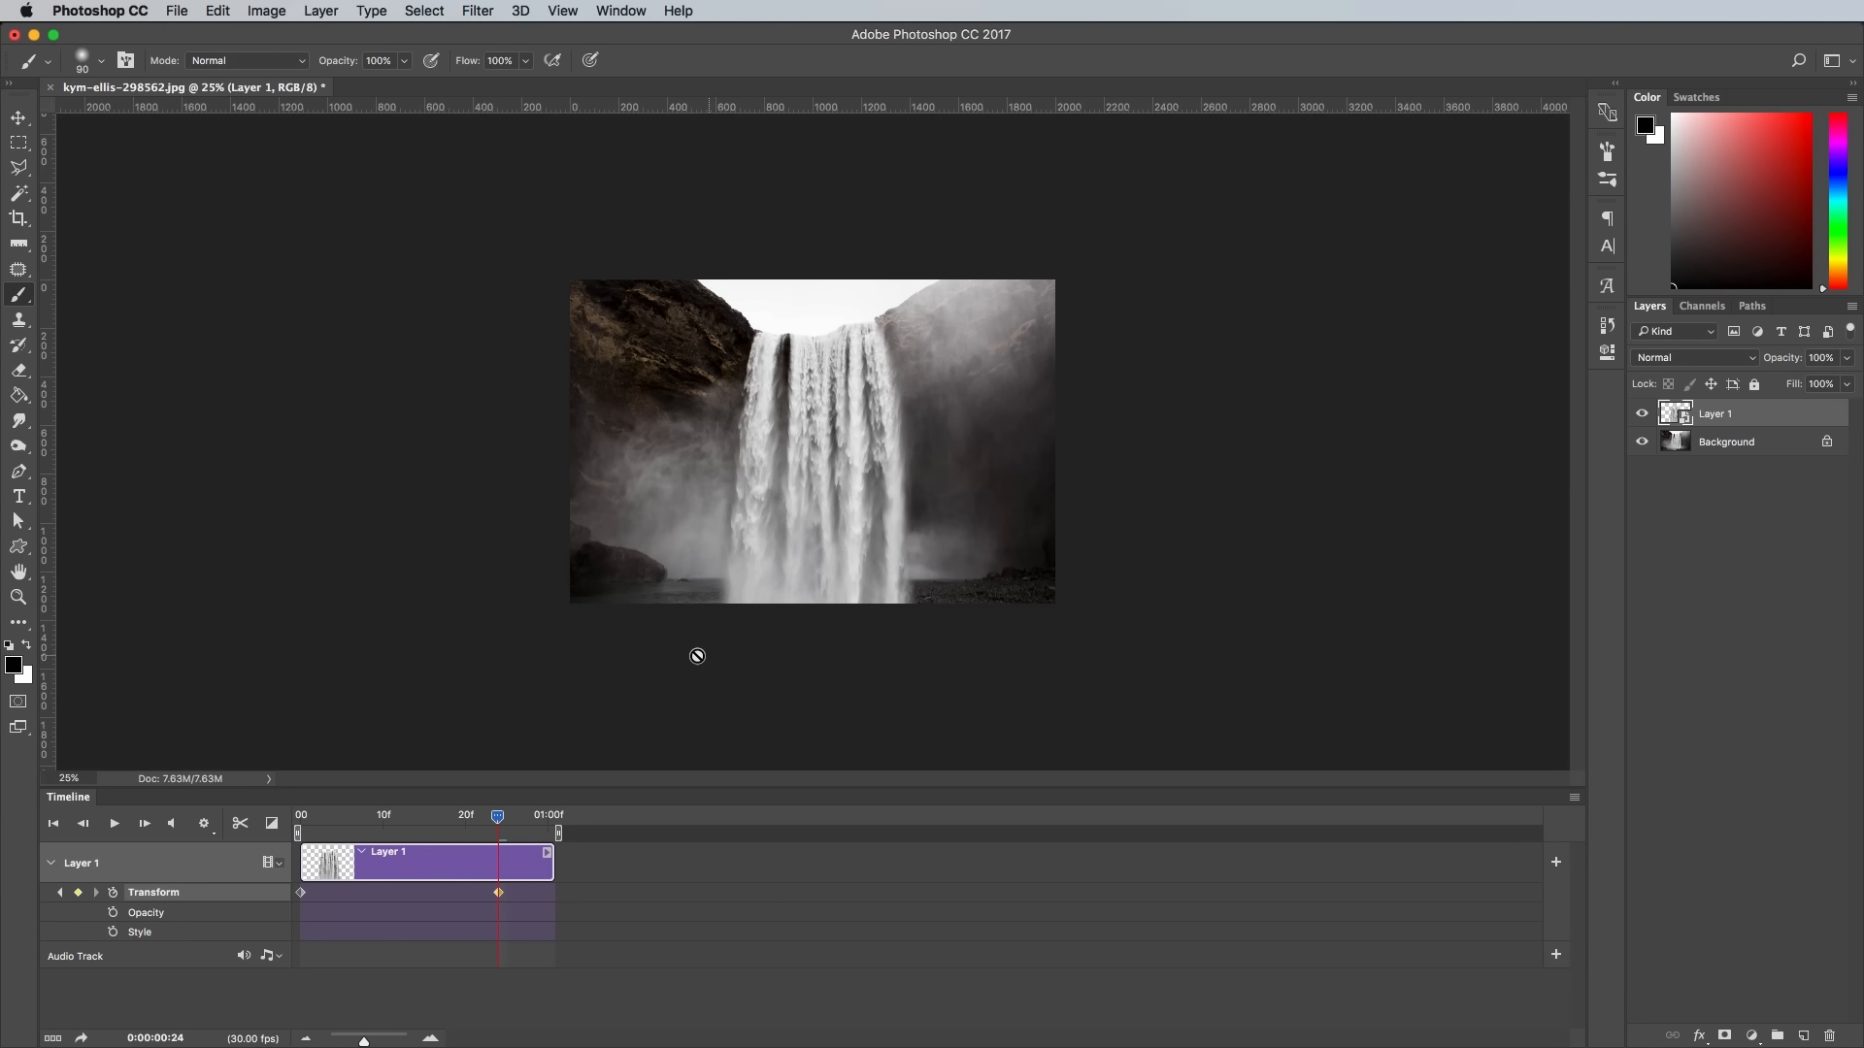
# - Move the second Transform keyframe to the end of the clip and preview the waterfall animation from the start
pyautogui.press('super+equal')
pyautogui.press('super+equal')
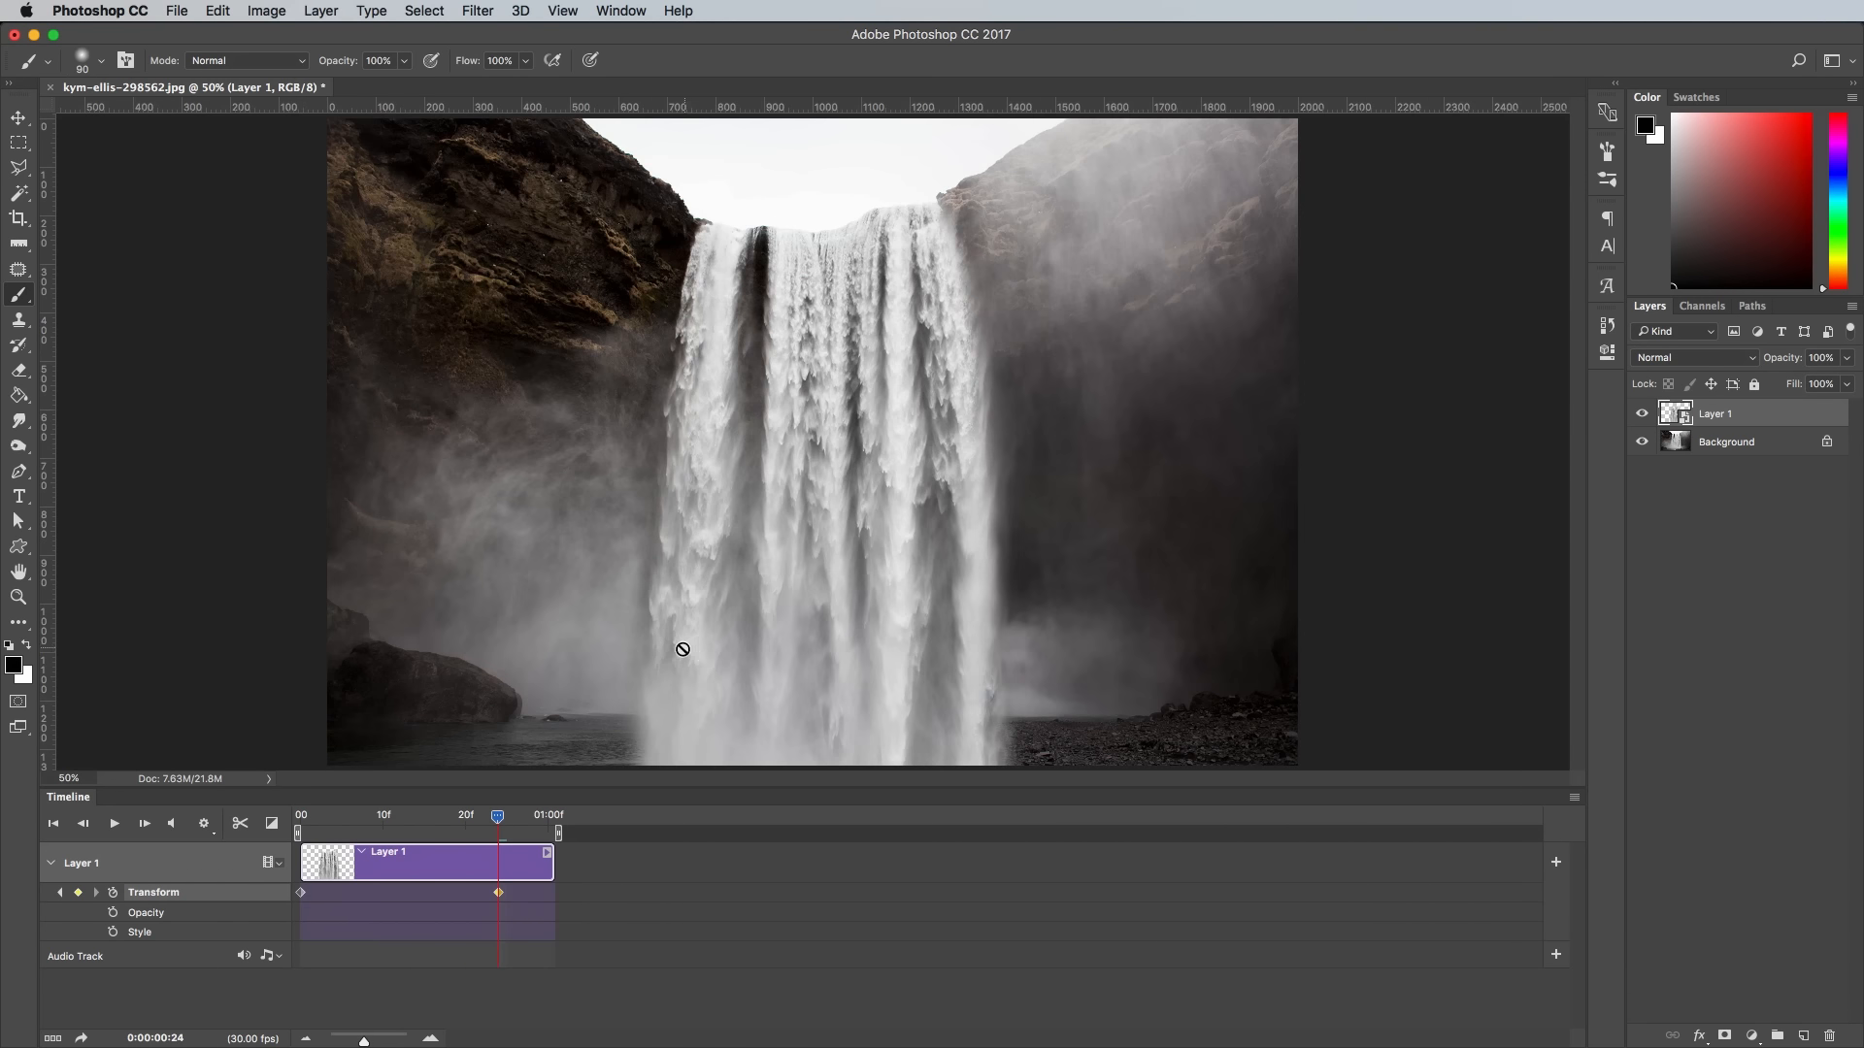
pyautogui.moveTo(500, 891); pyautogui.dragTo(555, 891)
pyautogui.moveTo(497, 817); pyautogui.dragTo(269, 816)
pyautogui.click(114, 823)
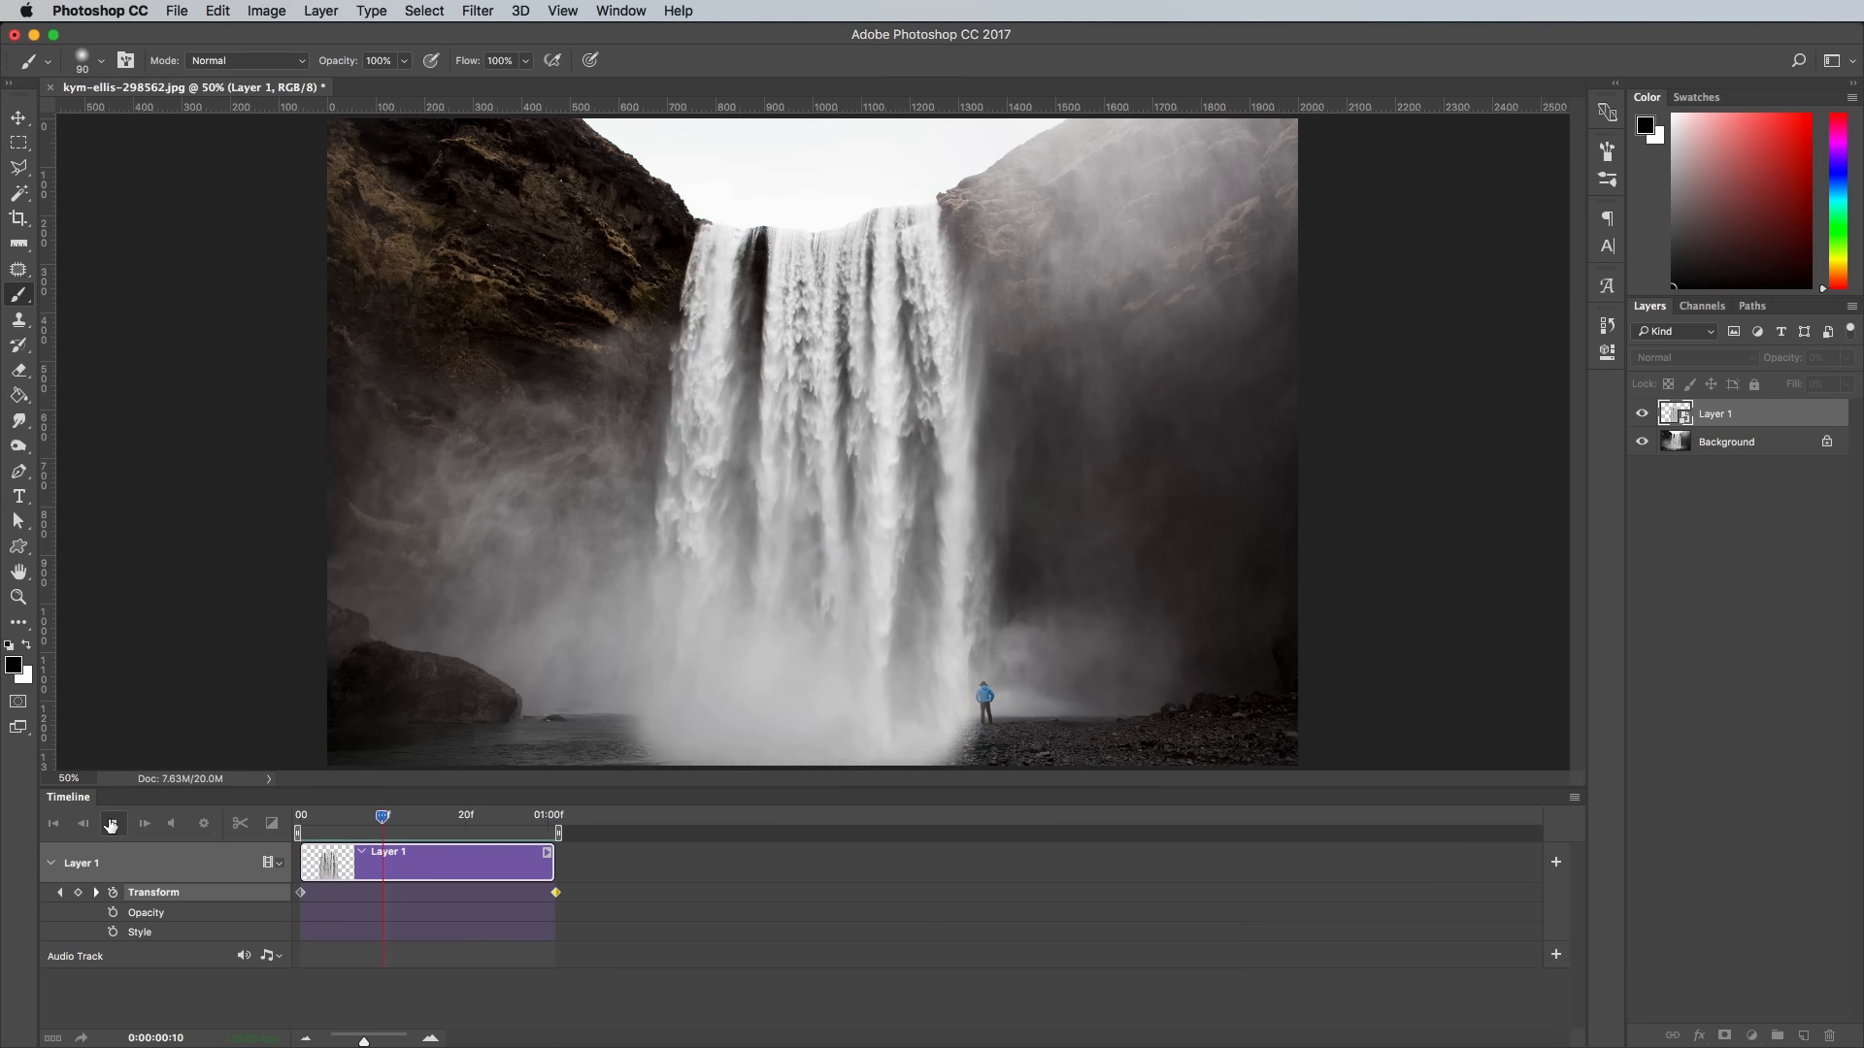
pyautogui.click(110, 823)
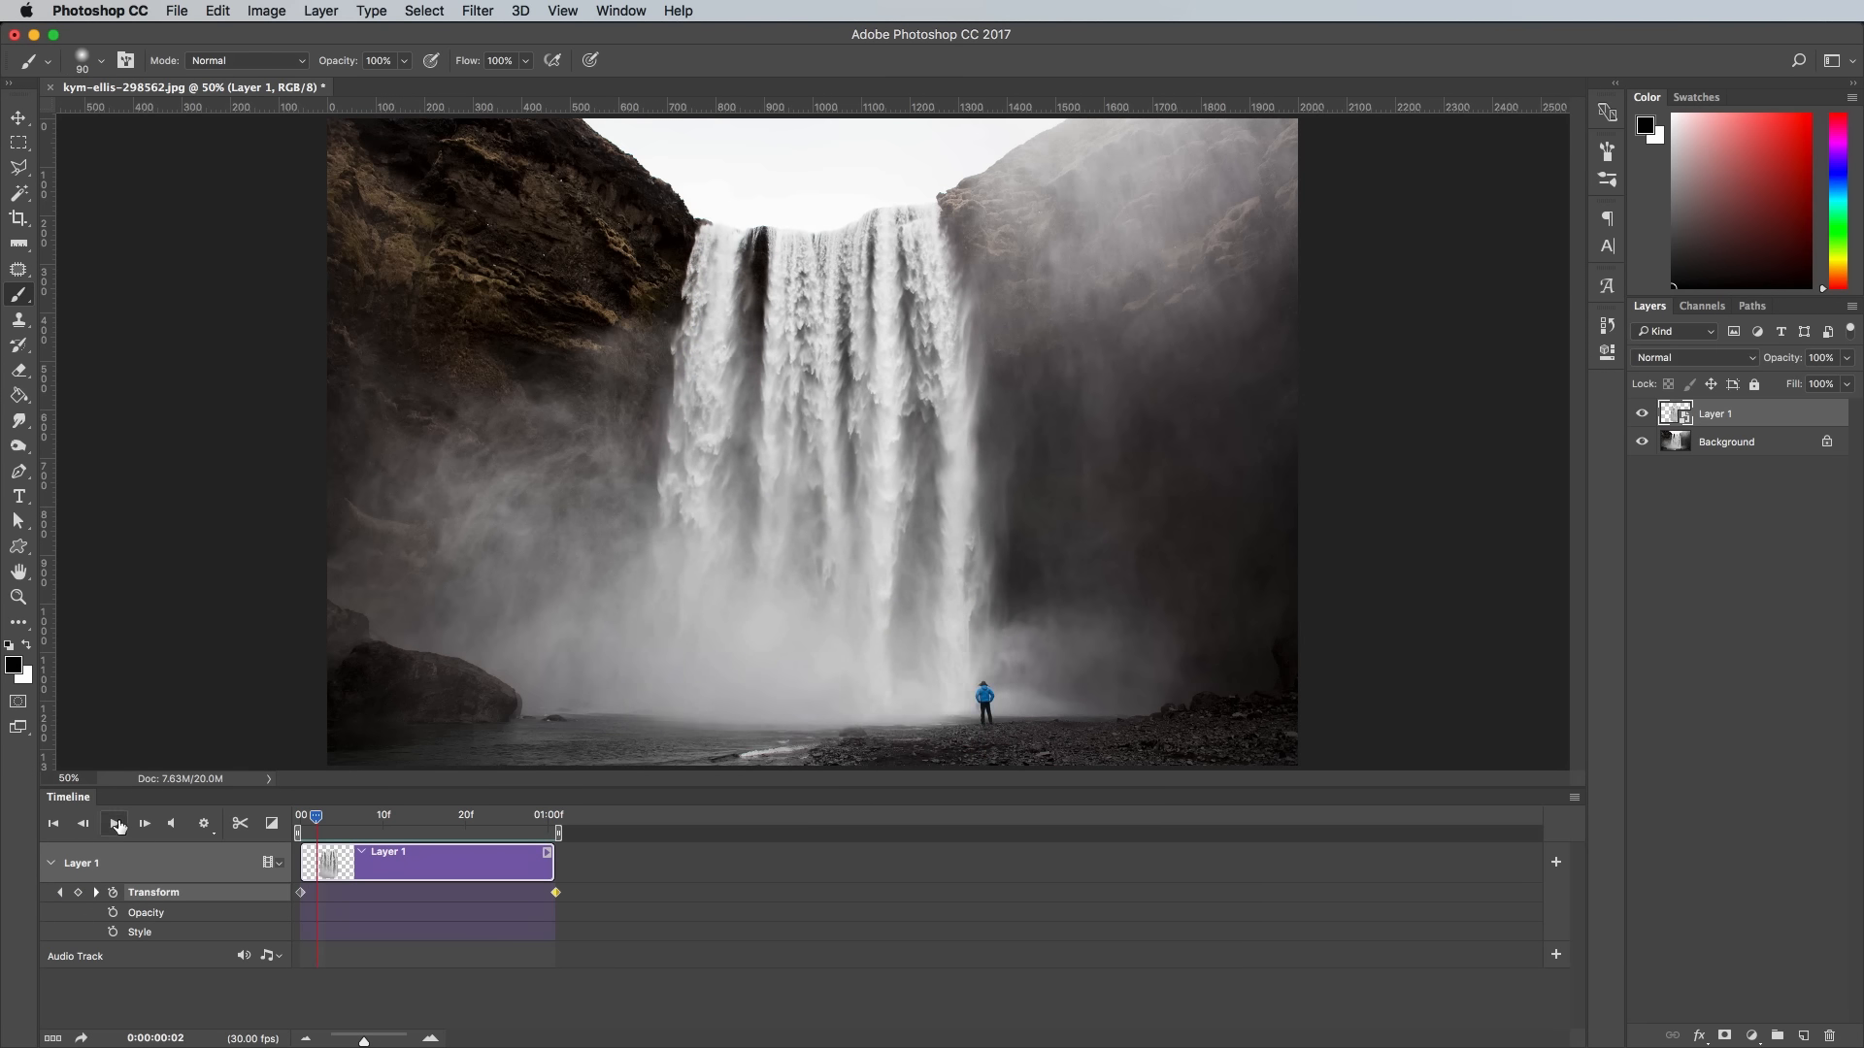
# - Apply 1 s Fade transitions to the start and end of the Layer 1 clip and preview the animation
pyautogui.click(272, 824)
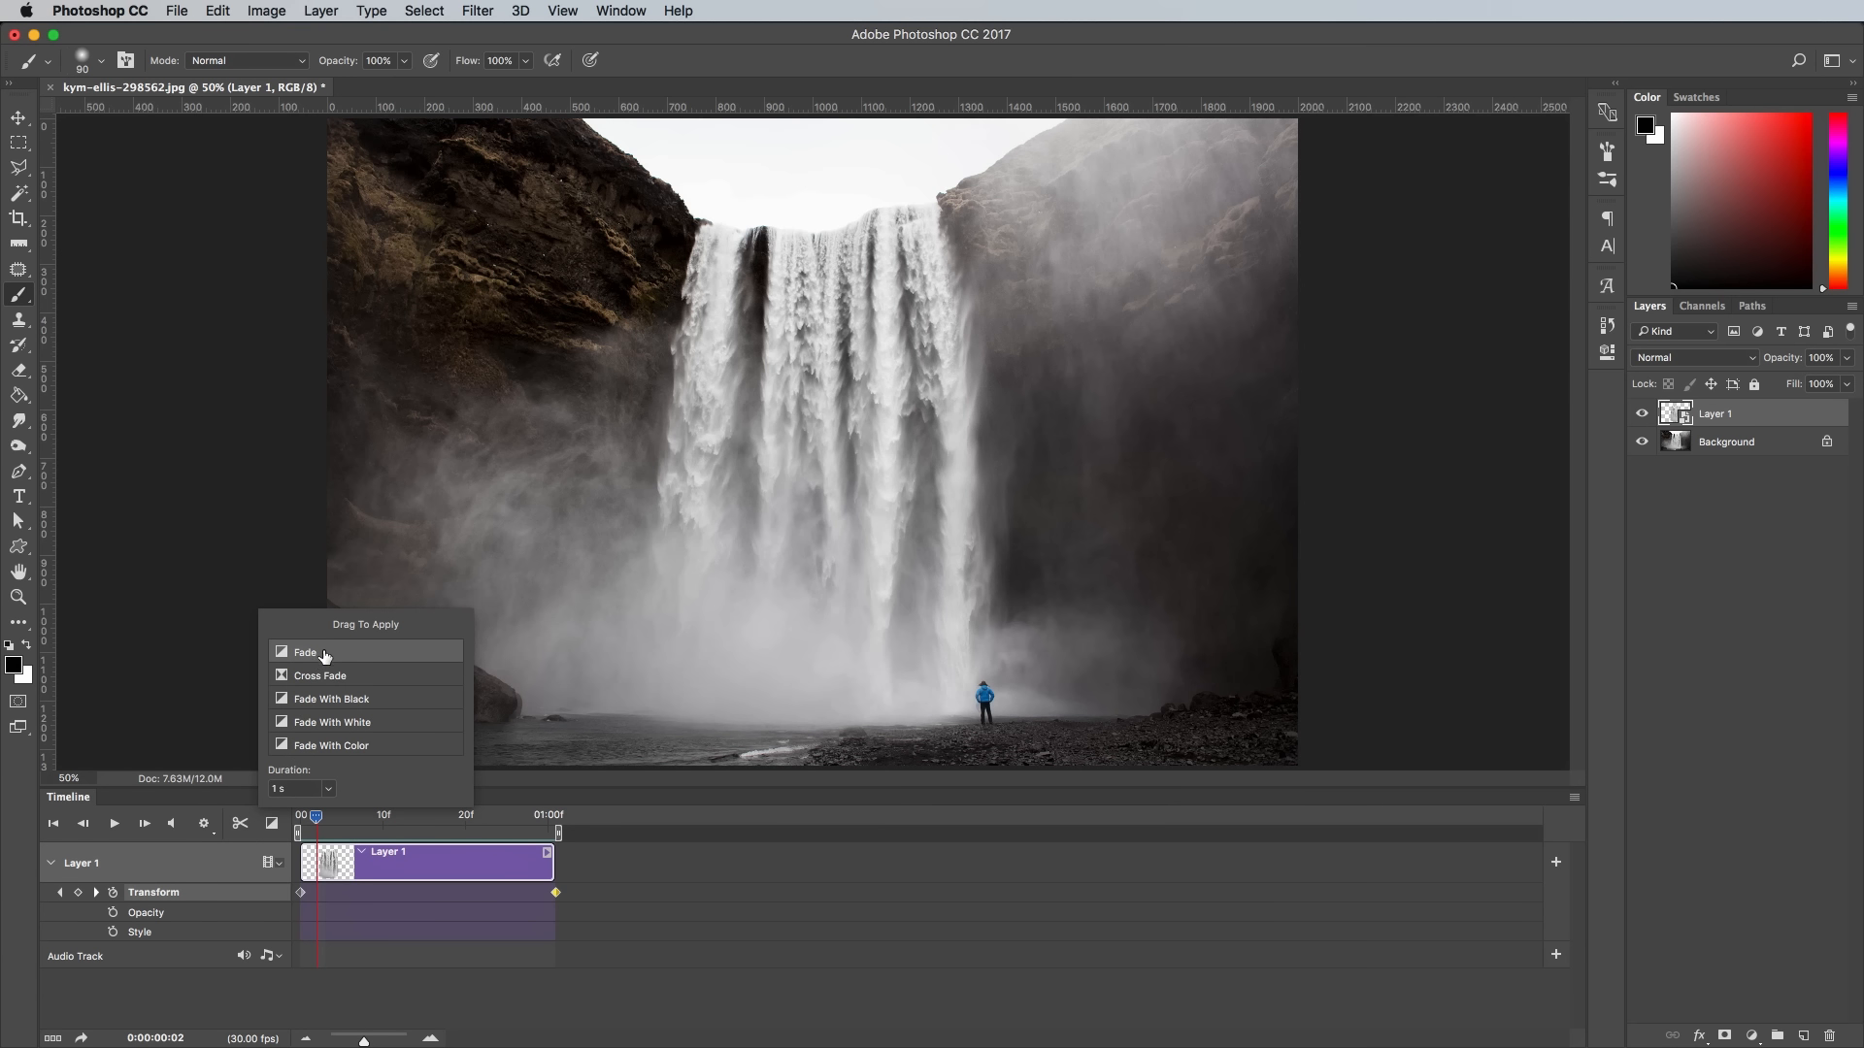
pyautogui.moveTo(325, 656); pyautogui.dragTo(340, 852)
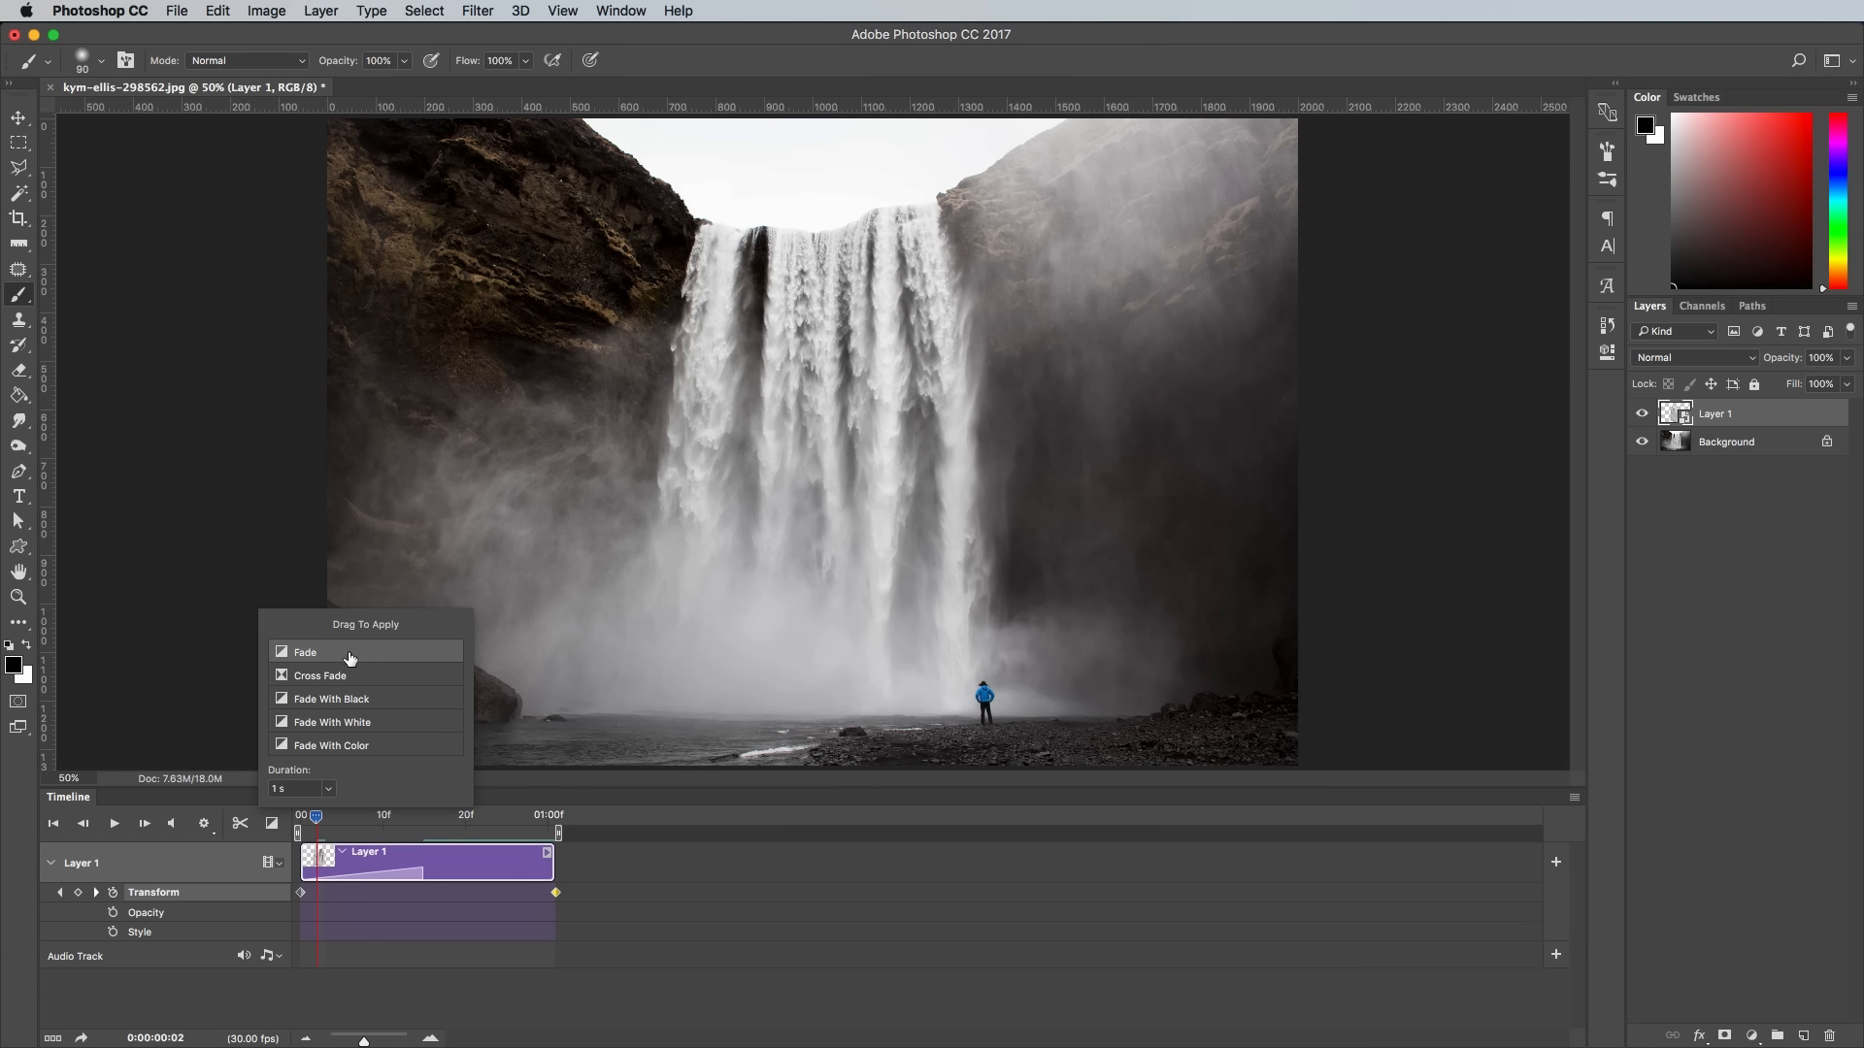
pyautogui.moveTo(350, 658); pyautogui.dragTo(527, 856)
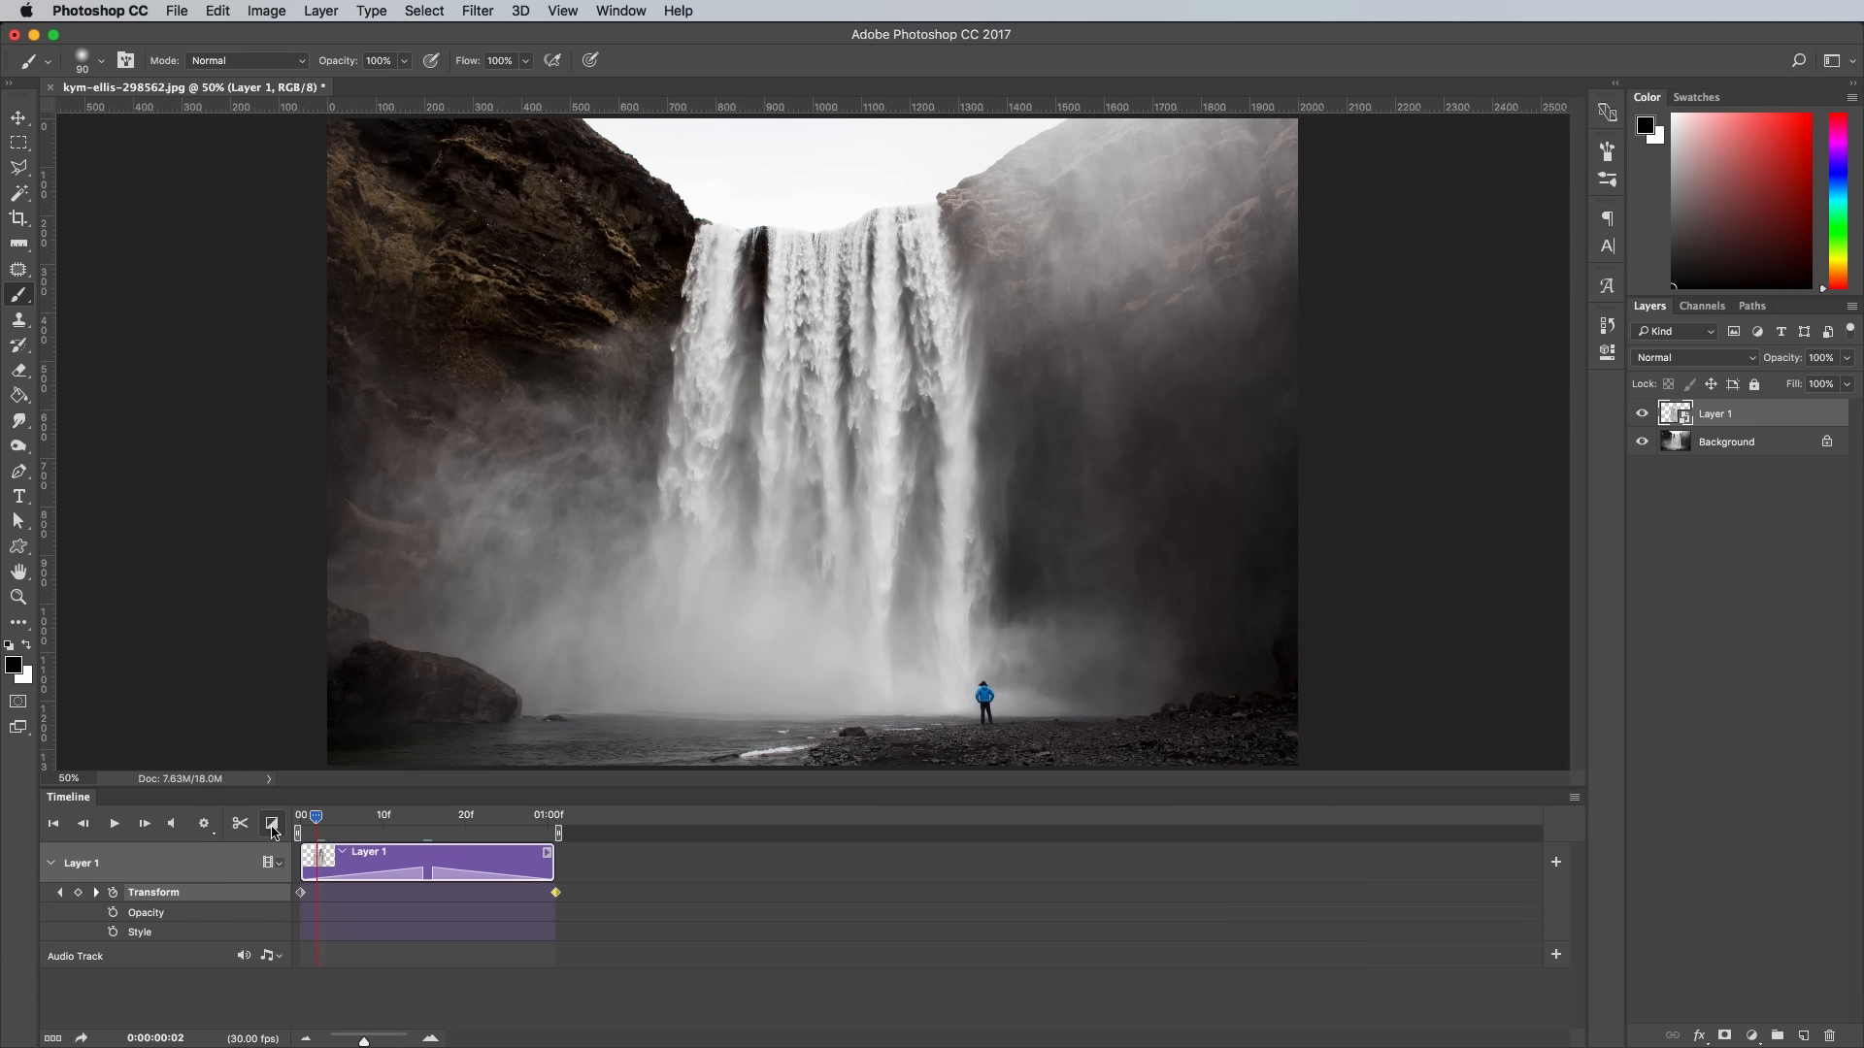
pyautogui.click(113, 823)
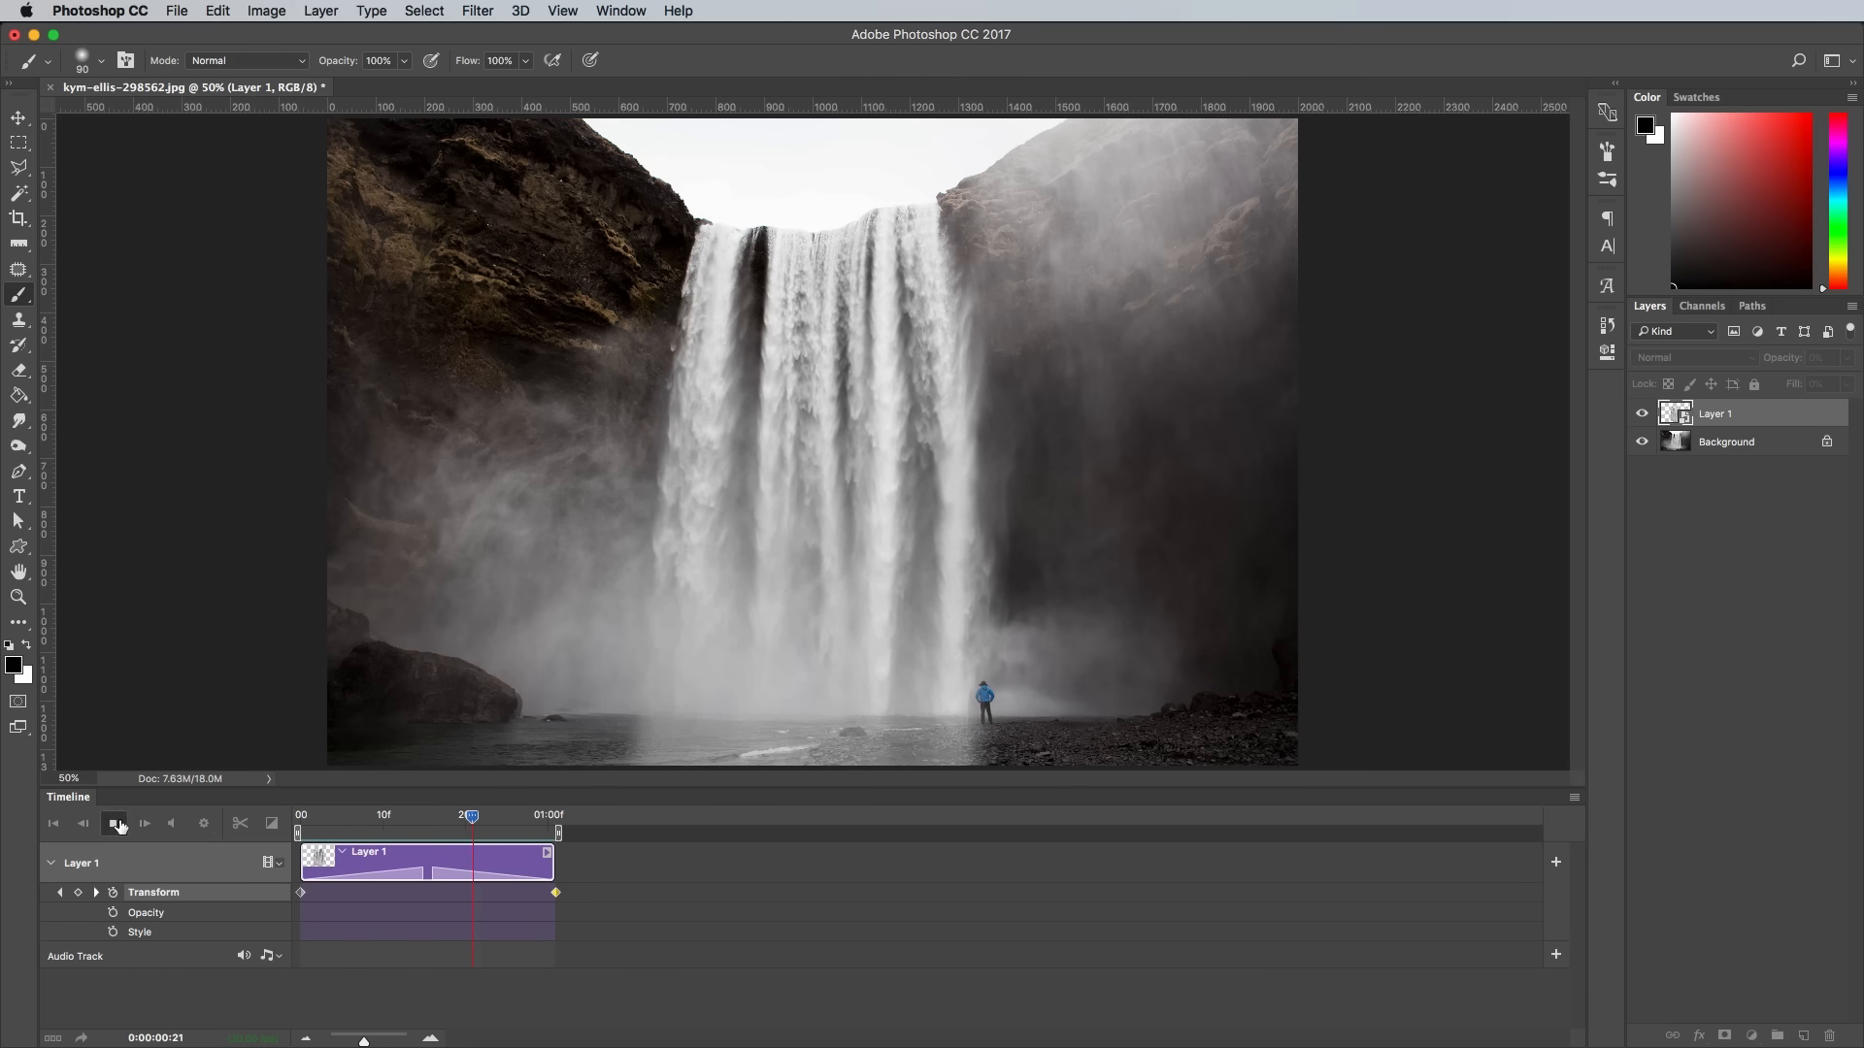
pyautogui.click(112, 824)
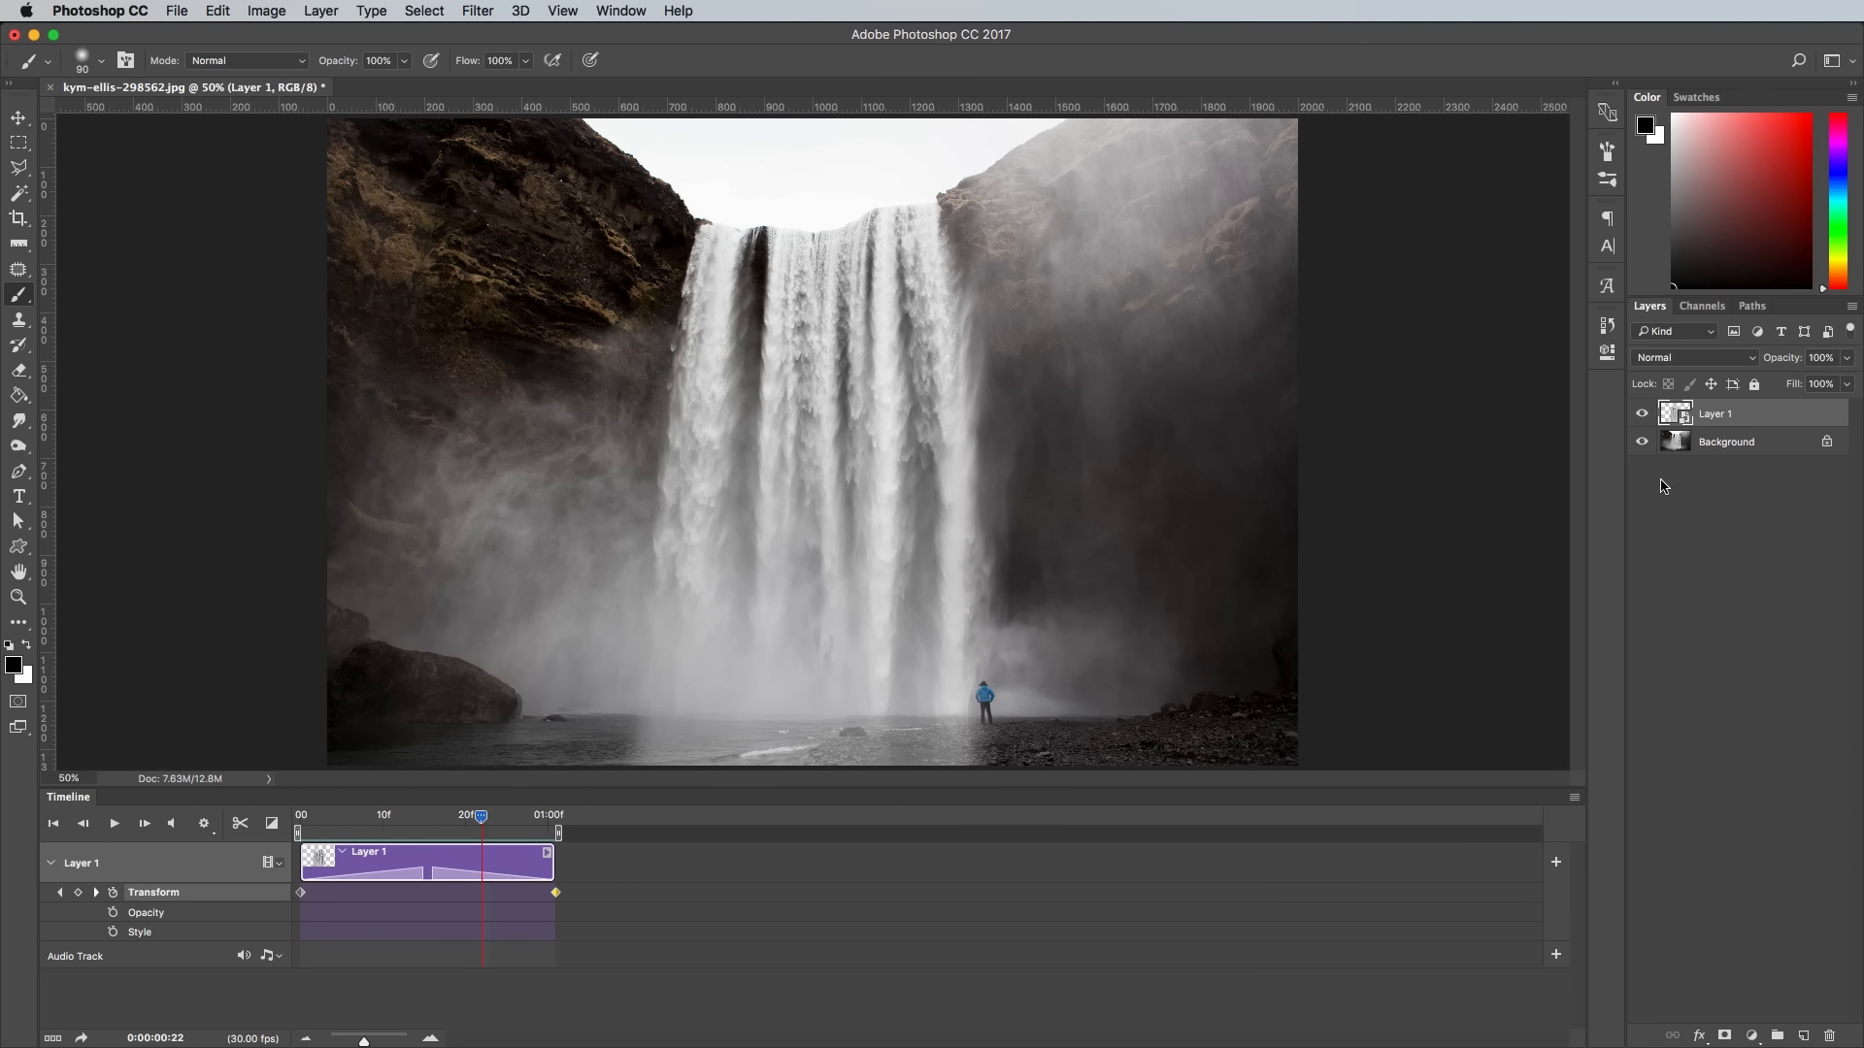
# - Paint a Quick Mask on the Background layer over the mist on both sides and across the waterfall's base
pyautogui.click(1776, 449)
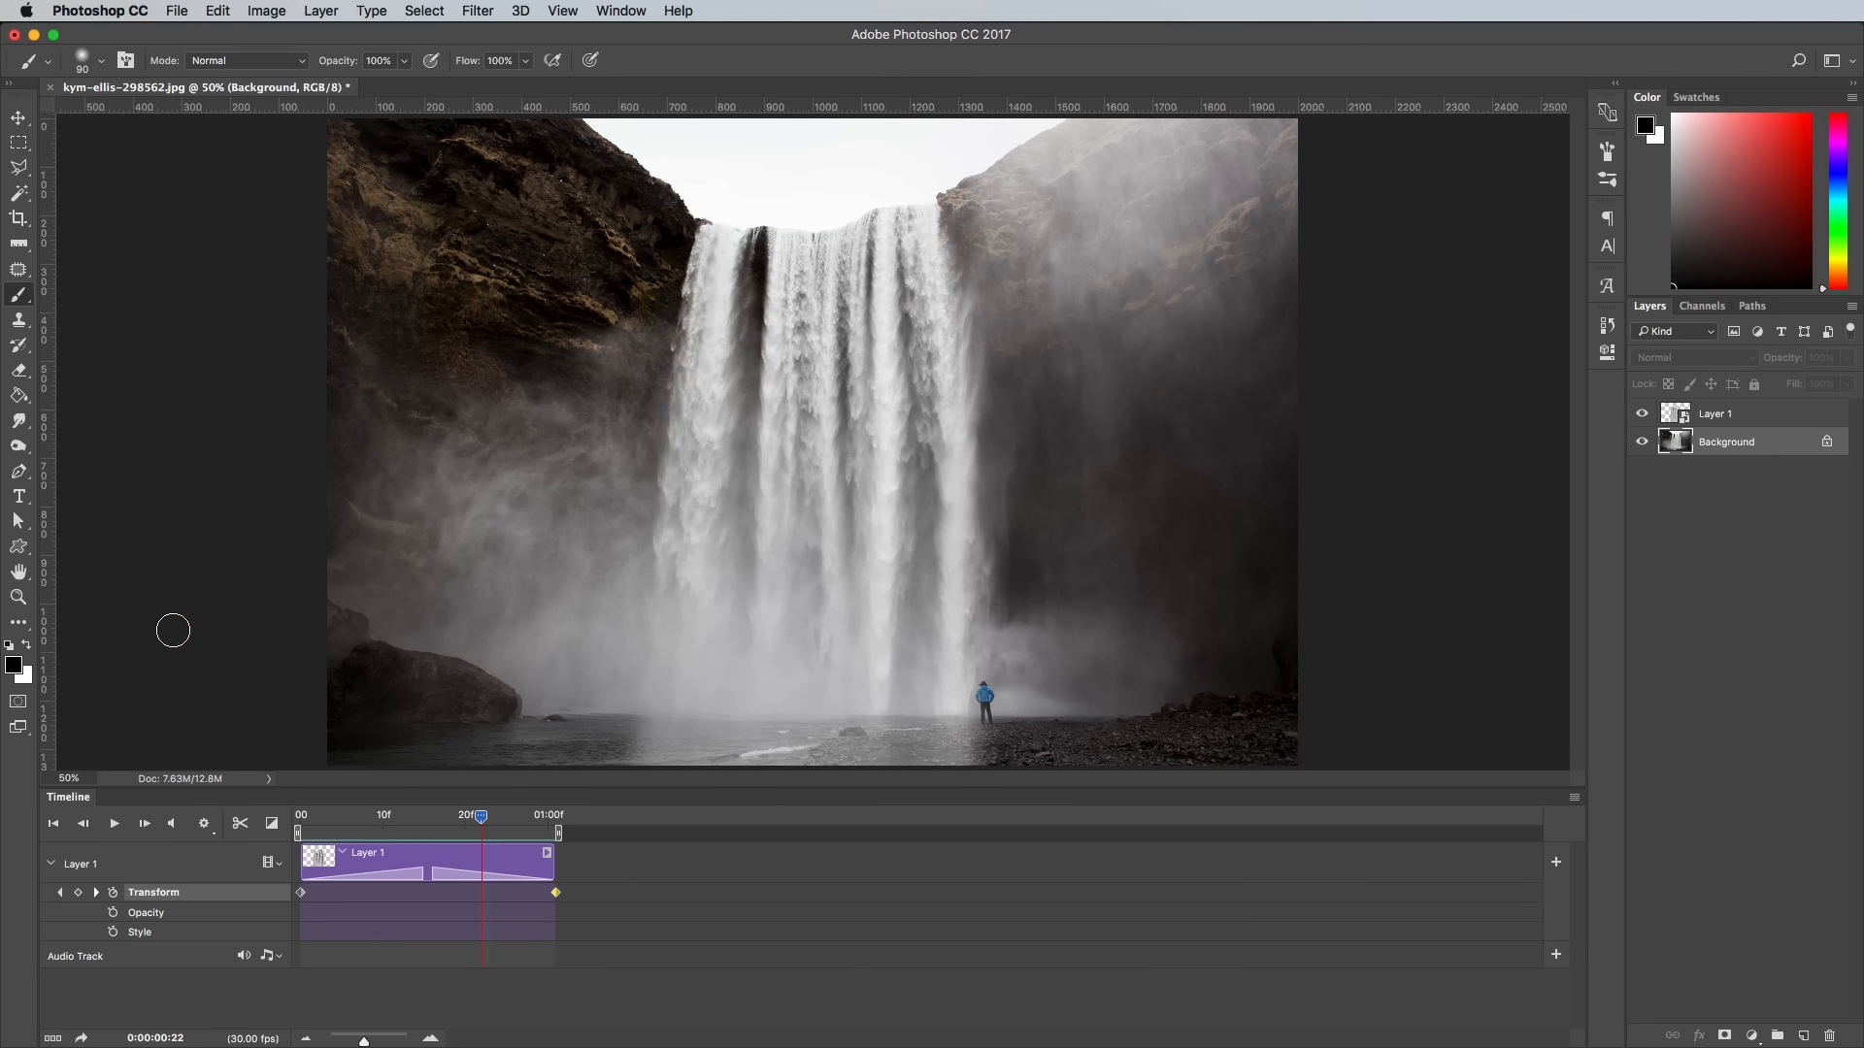
pyautogui.click(18, 701)
pyautogui.press(']')
pyautogui.press(']')
pyautogui.press(']')
pyautogui.press(']')
pyautogui.press(']')
pyautogui.press(']')
pyautogui.press(']')
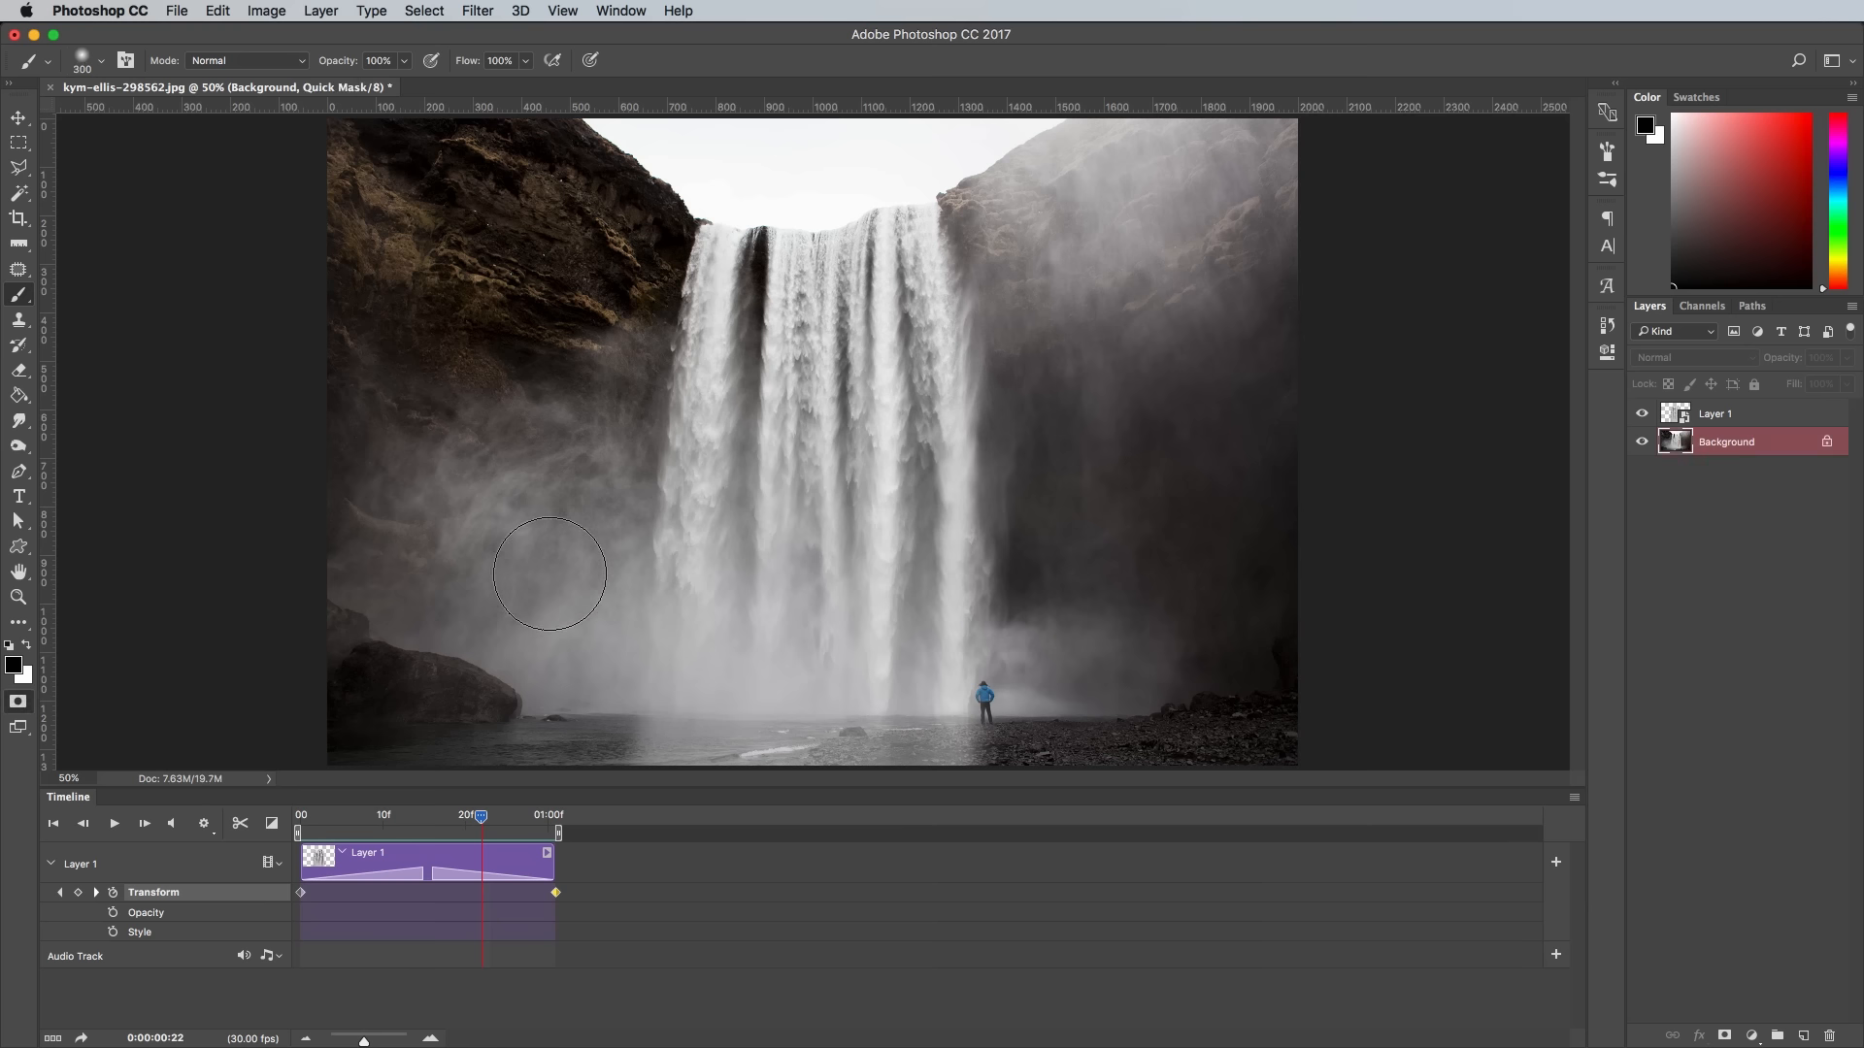
pyautogui.moveTo(524, 553)
pyautogui.mouseDown()
pyautogui.moveTo(558, 616)
pyautogui.moveTo(698, 664)
pyautogui.moveTo(1100, 651)
pyautogui.moveTo(1144, 571)
pyautogui.mouseUp()
pyautogui.press(']')
pyautogui.press(']')
pyautogui.press(']')
pyautogui.press(']')
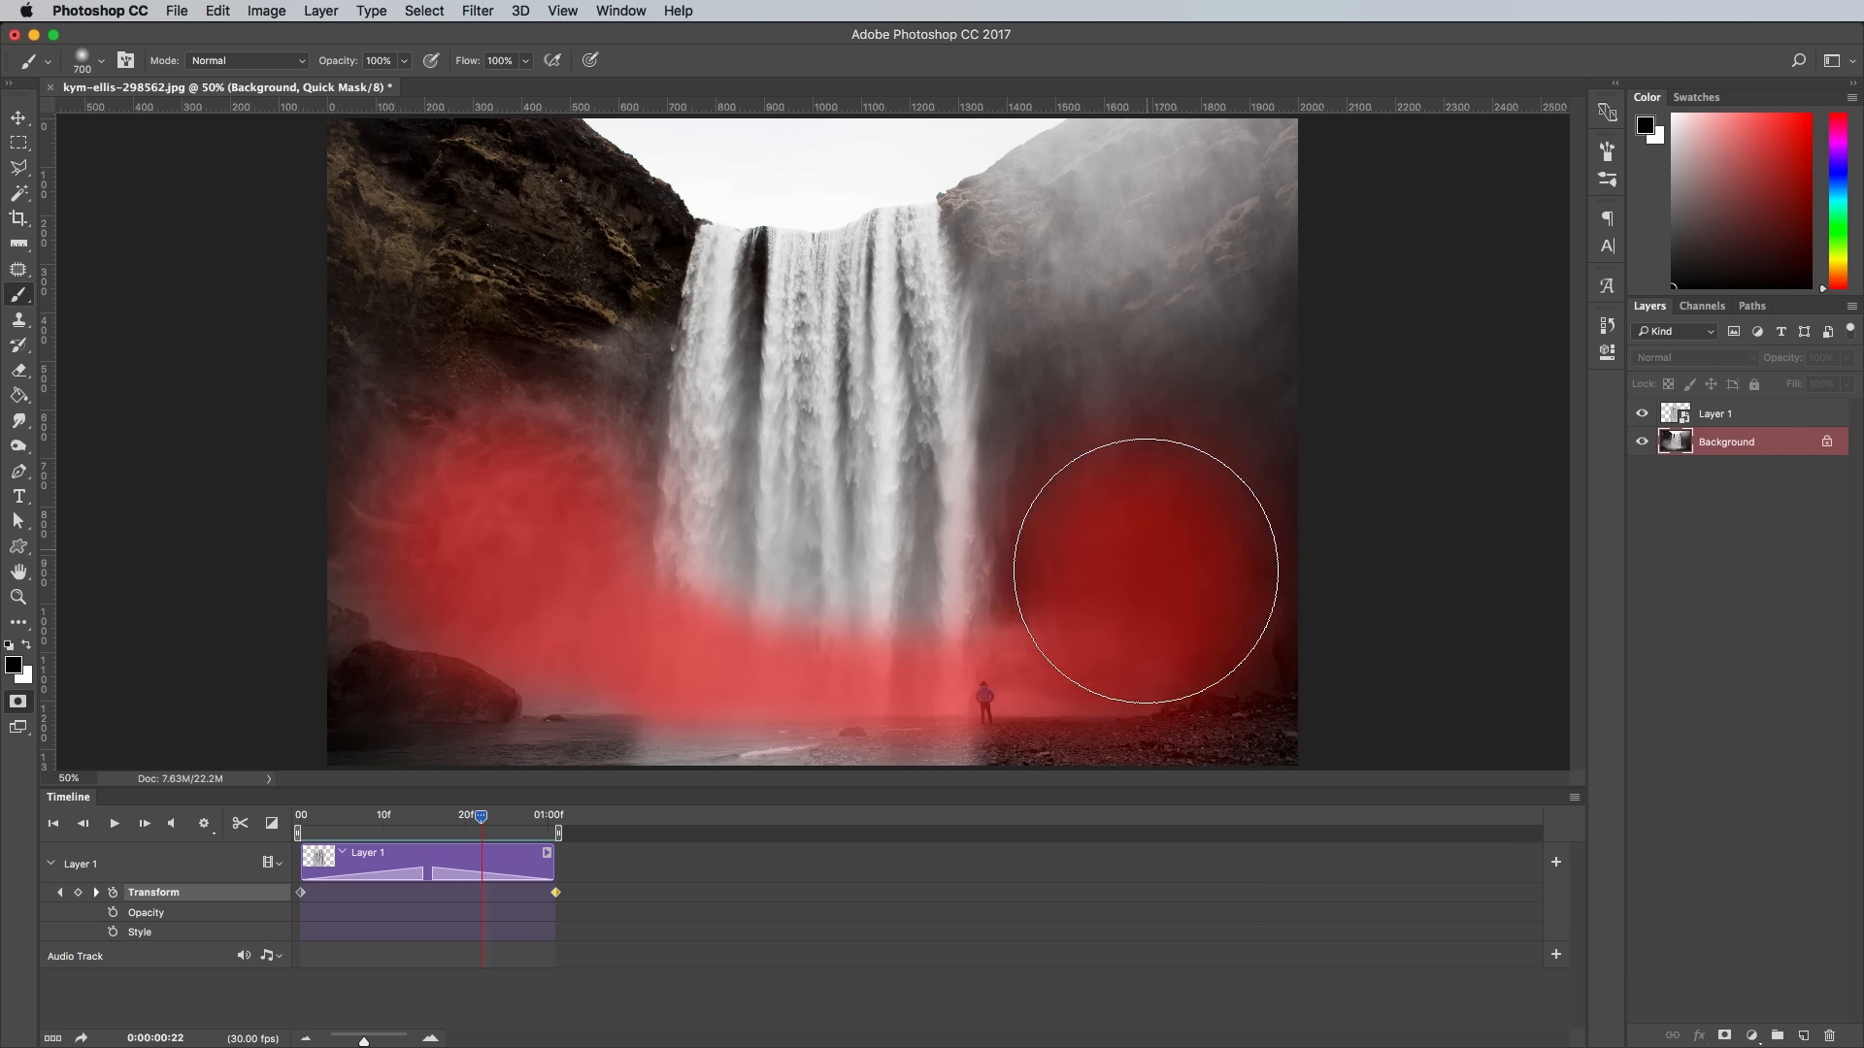
# - Clean up the lower edge of the Quick Mask along the ground with a white brush at size 400
pyautogui.press('[')
pyautogui.press('x')
pyautogui.press('[')
pyautogui.press('[')
pyautogui.press('super+minus')
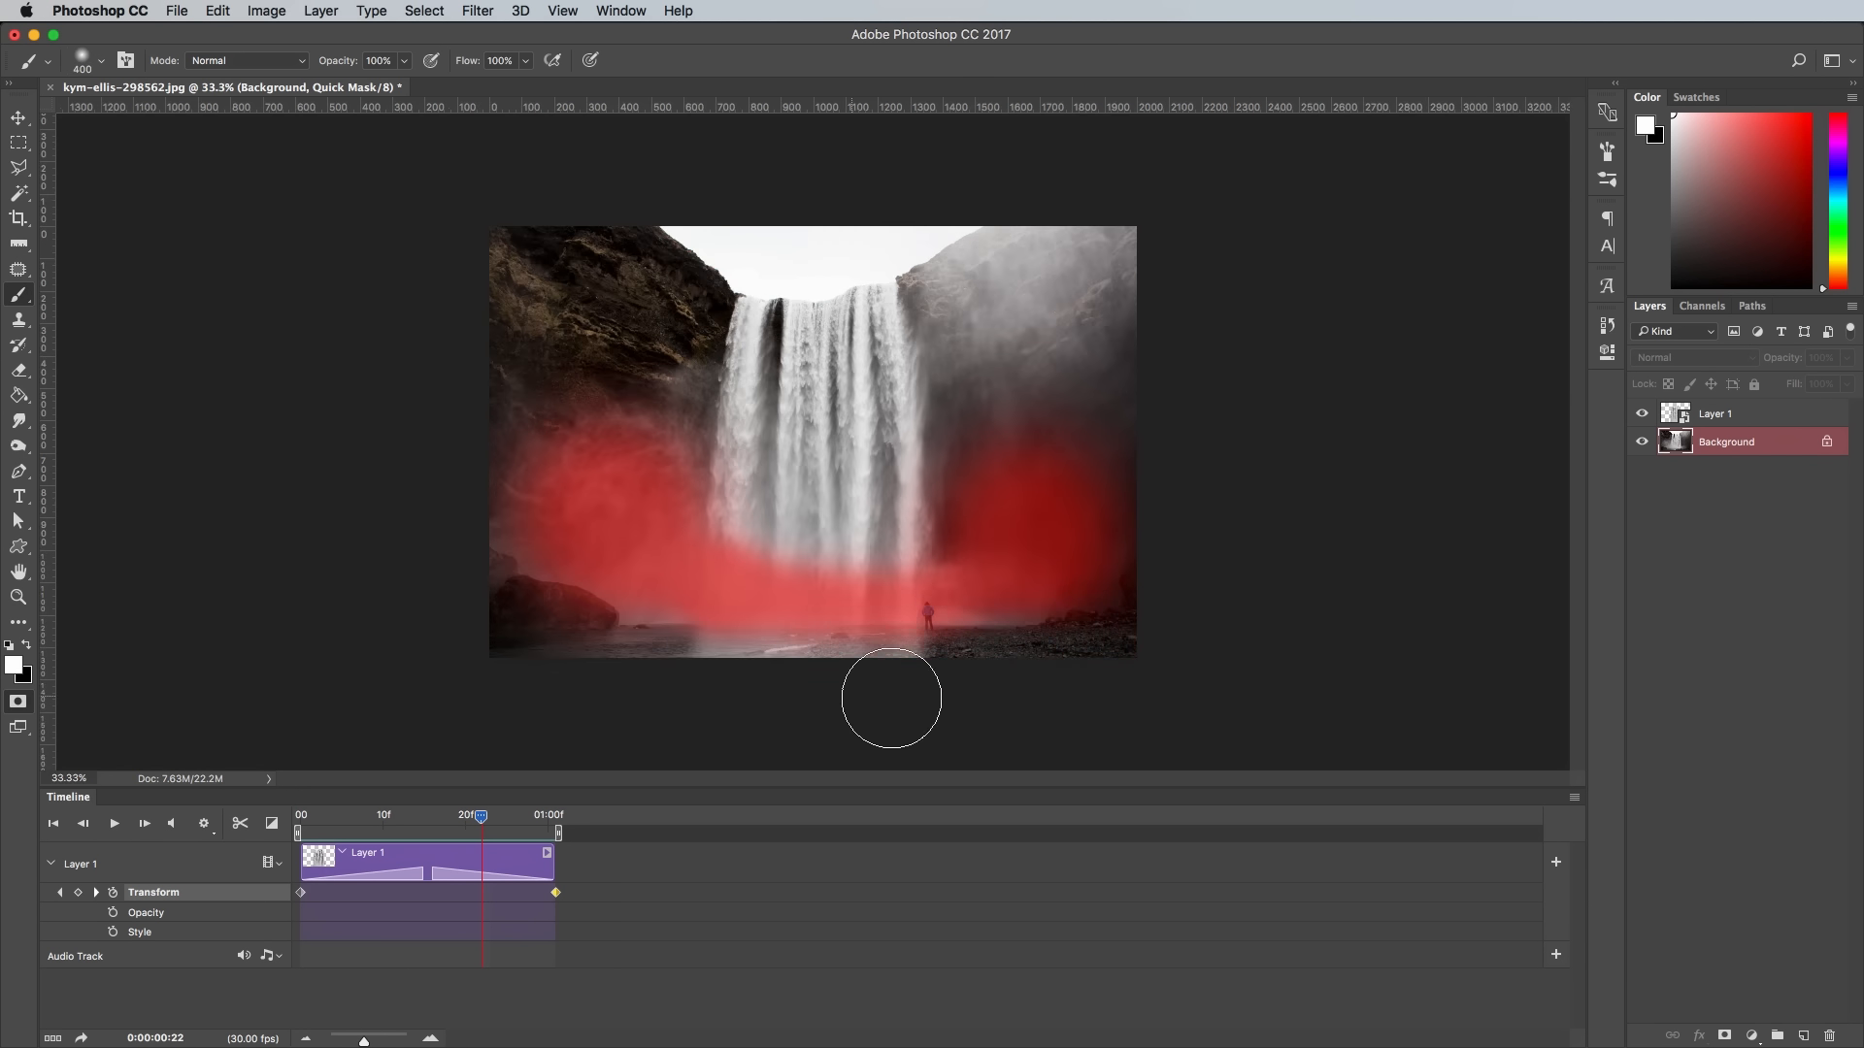
pyautogui.press('super+equal')
pyautogui.moveTo(816, 670)
pyautogui.mouseDown()
pyautogui.moveTo(806, 626)
pyautogui.moveTo(737, 612)
pyautogui.mouseUp()
# - Turn the Quick Mask into an inverted selection and copy the mist area to a new layer
pyautogui.click(19, 701)
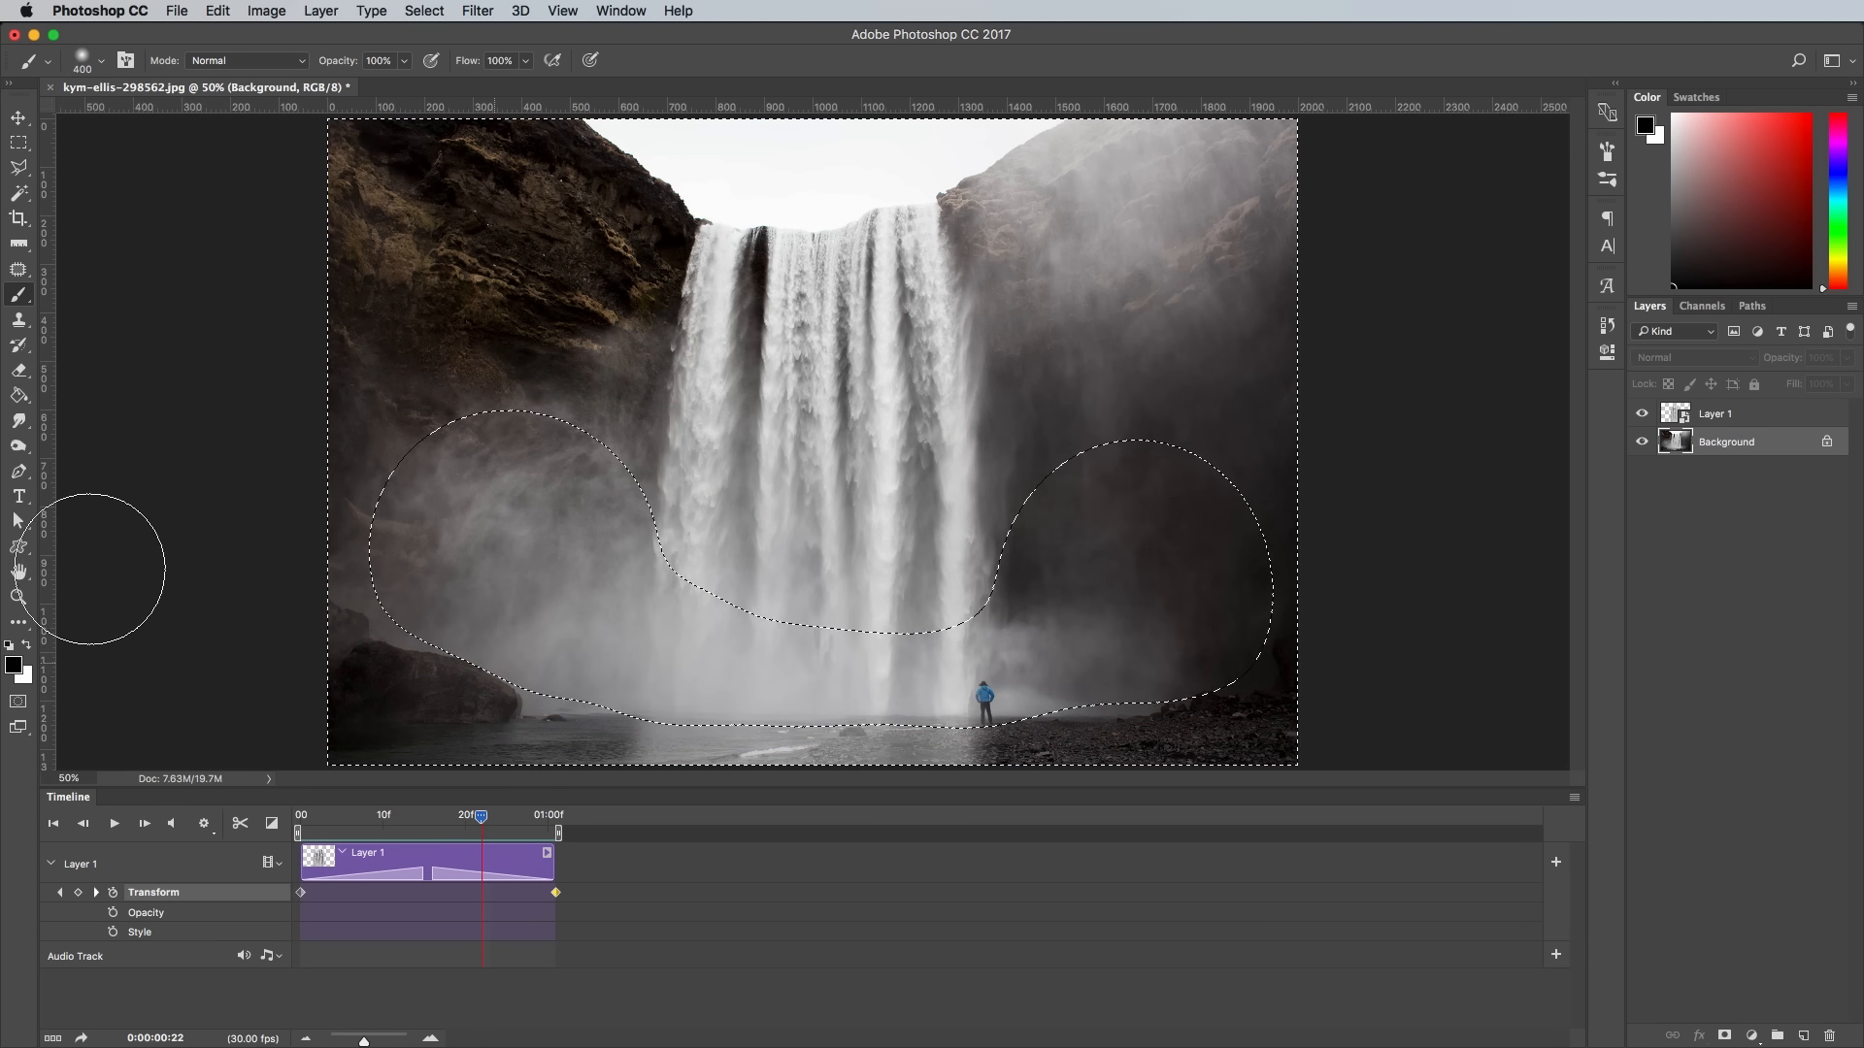
pyautogui.press('super+shift+i')
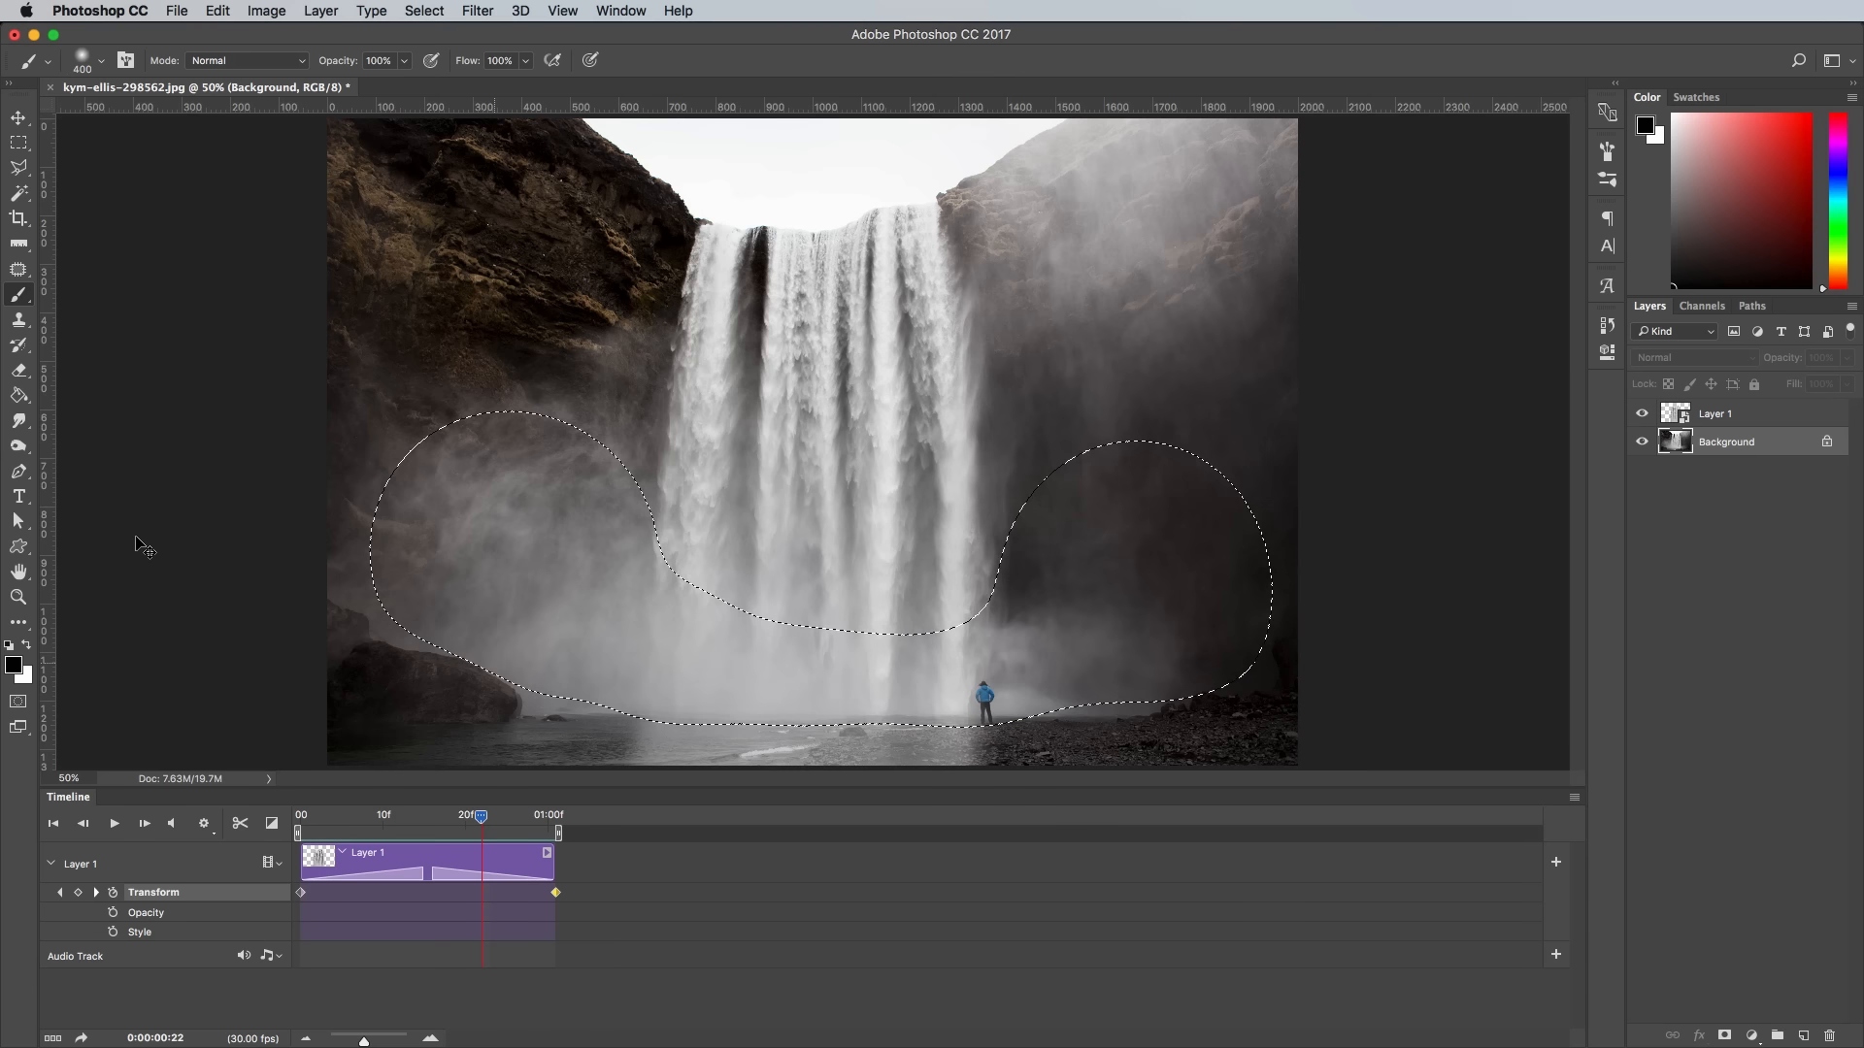
pyautogui.press('super+j')
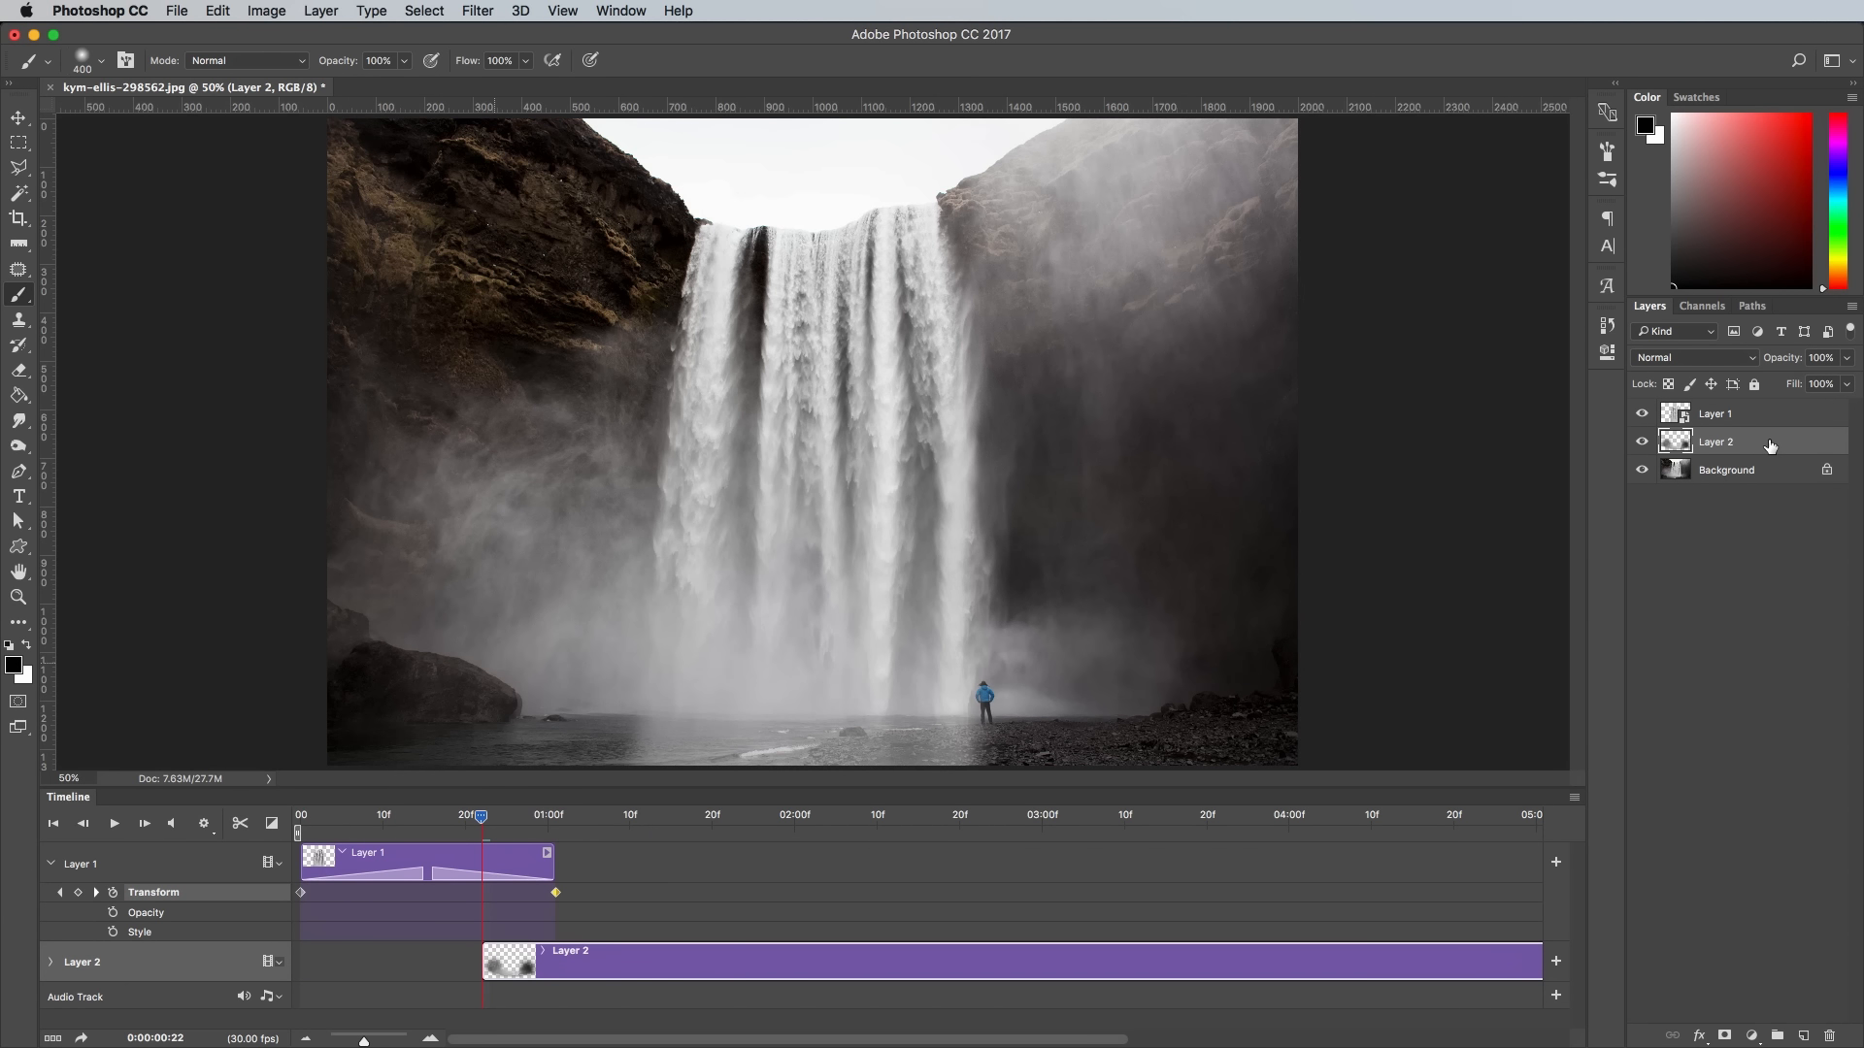
# - Convert Layer 2 to a smart object and fit its clip to the start and end of the Layer 1 clip
pyautogui.rightClick(1770, 449)
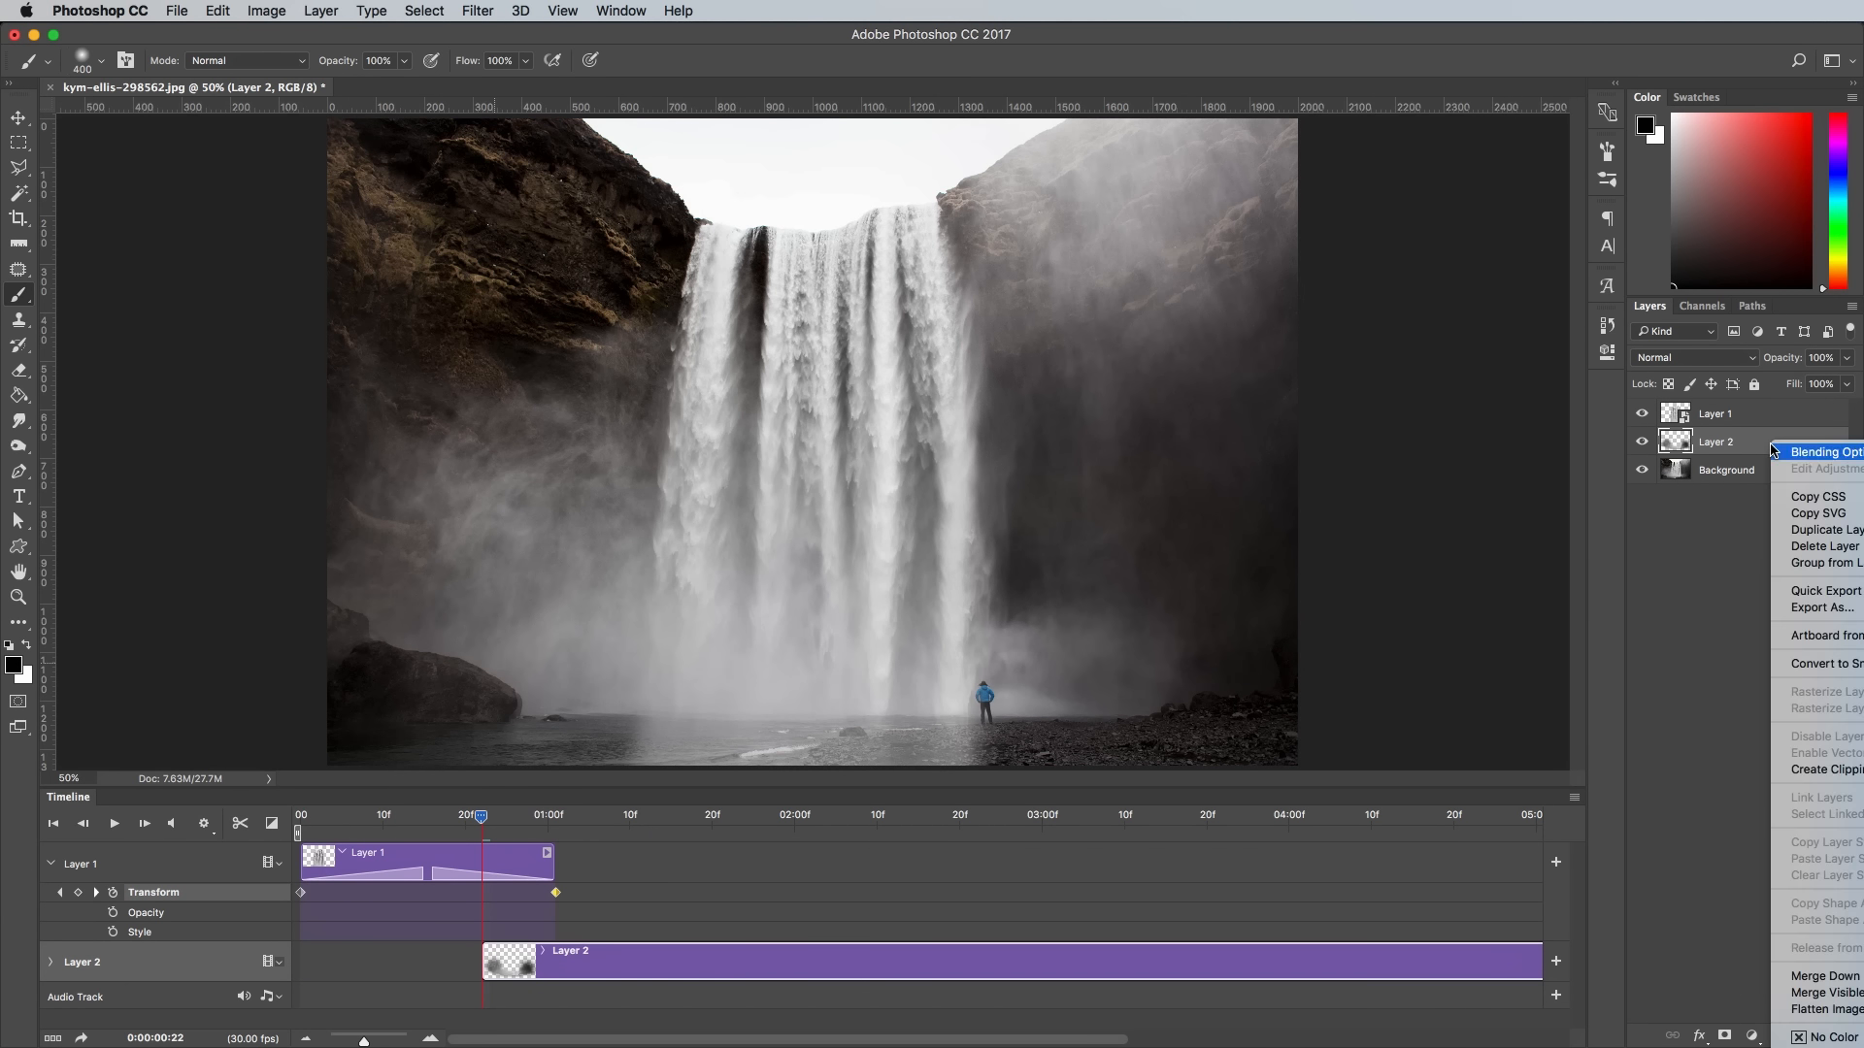
pyautogui.click(1832, 668)
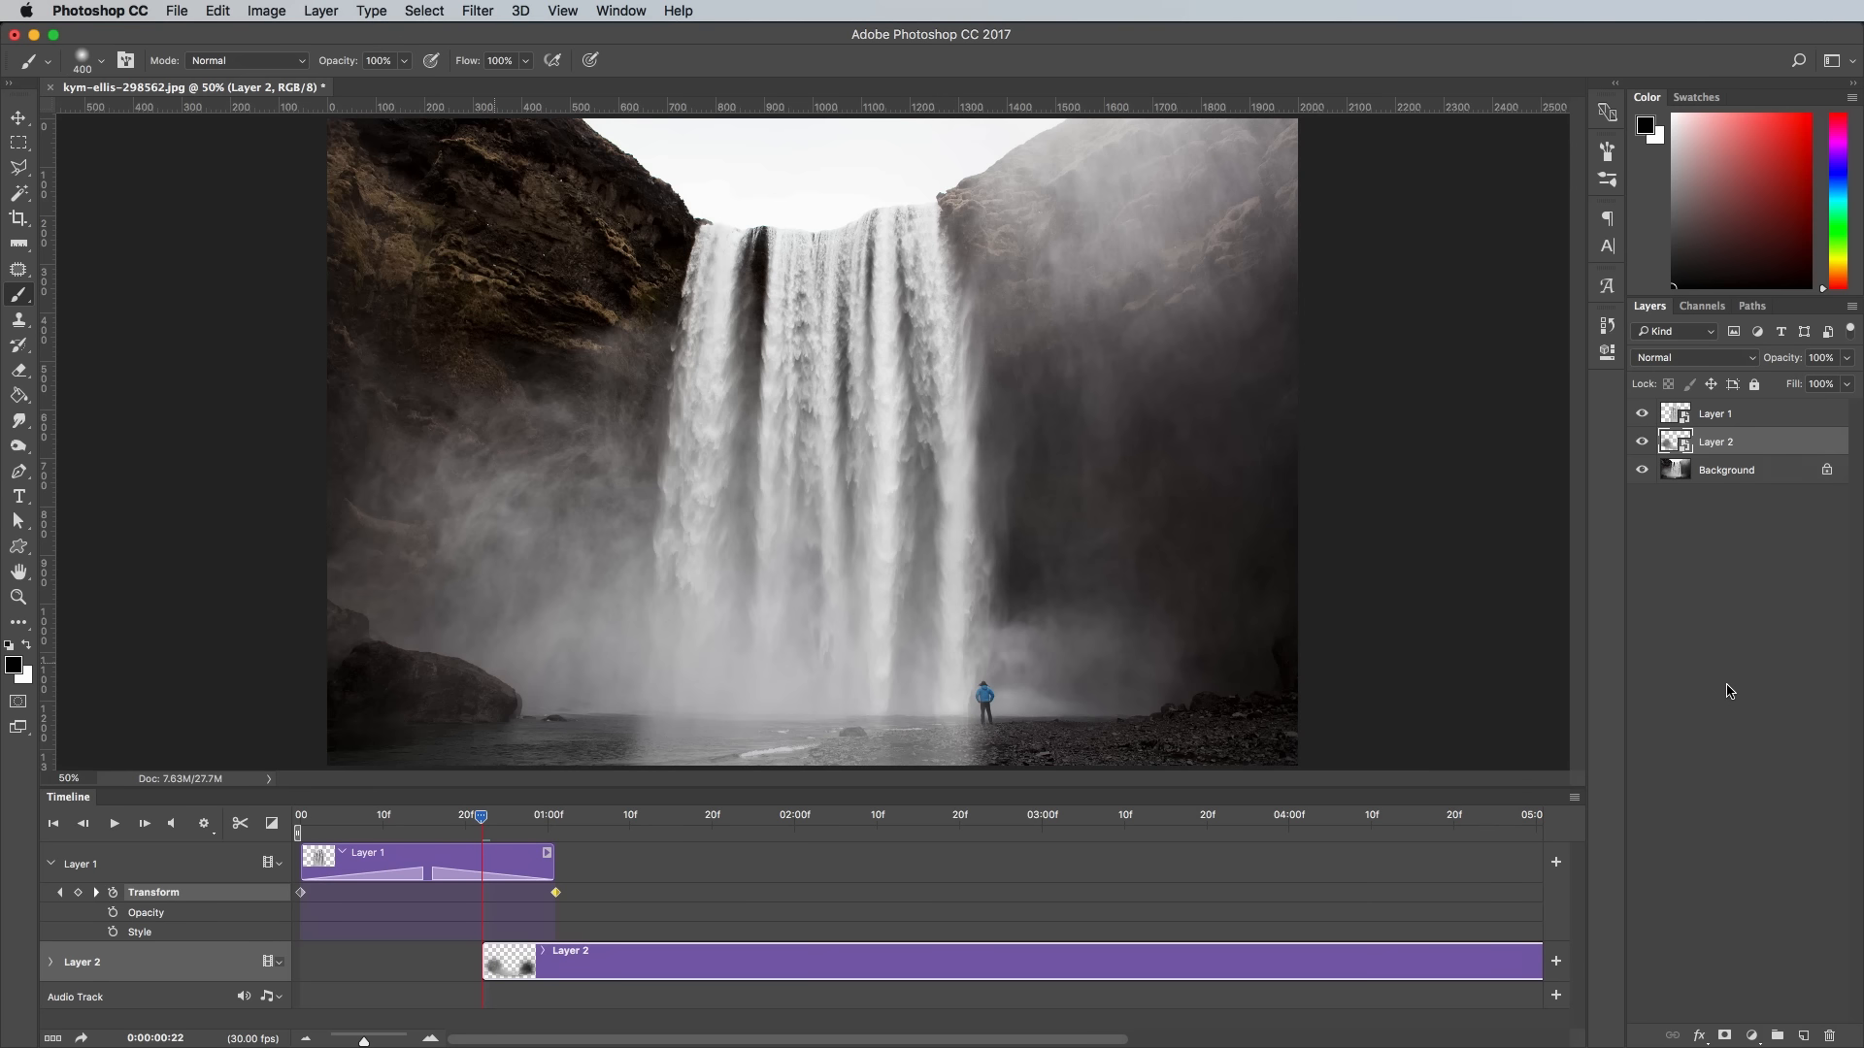
pyautogui.moveTo(1043, 961); pyautogui.dragTo(882, 964)
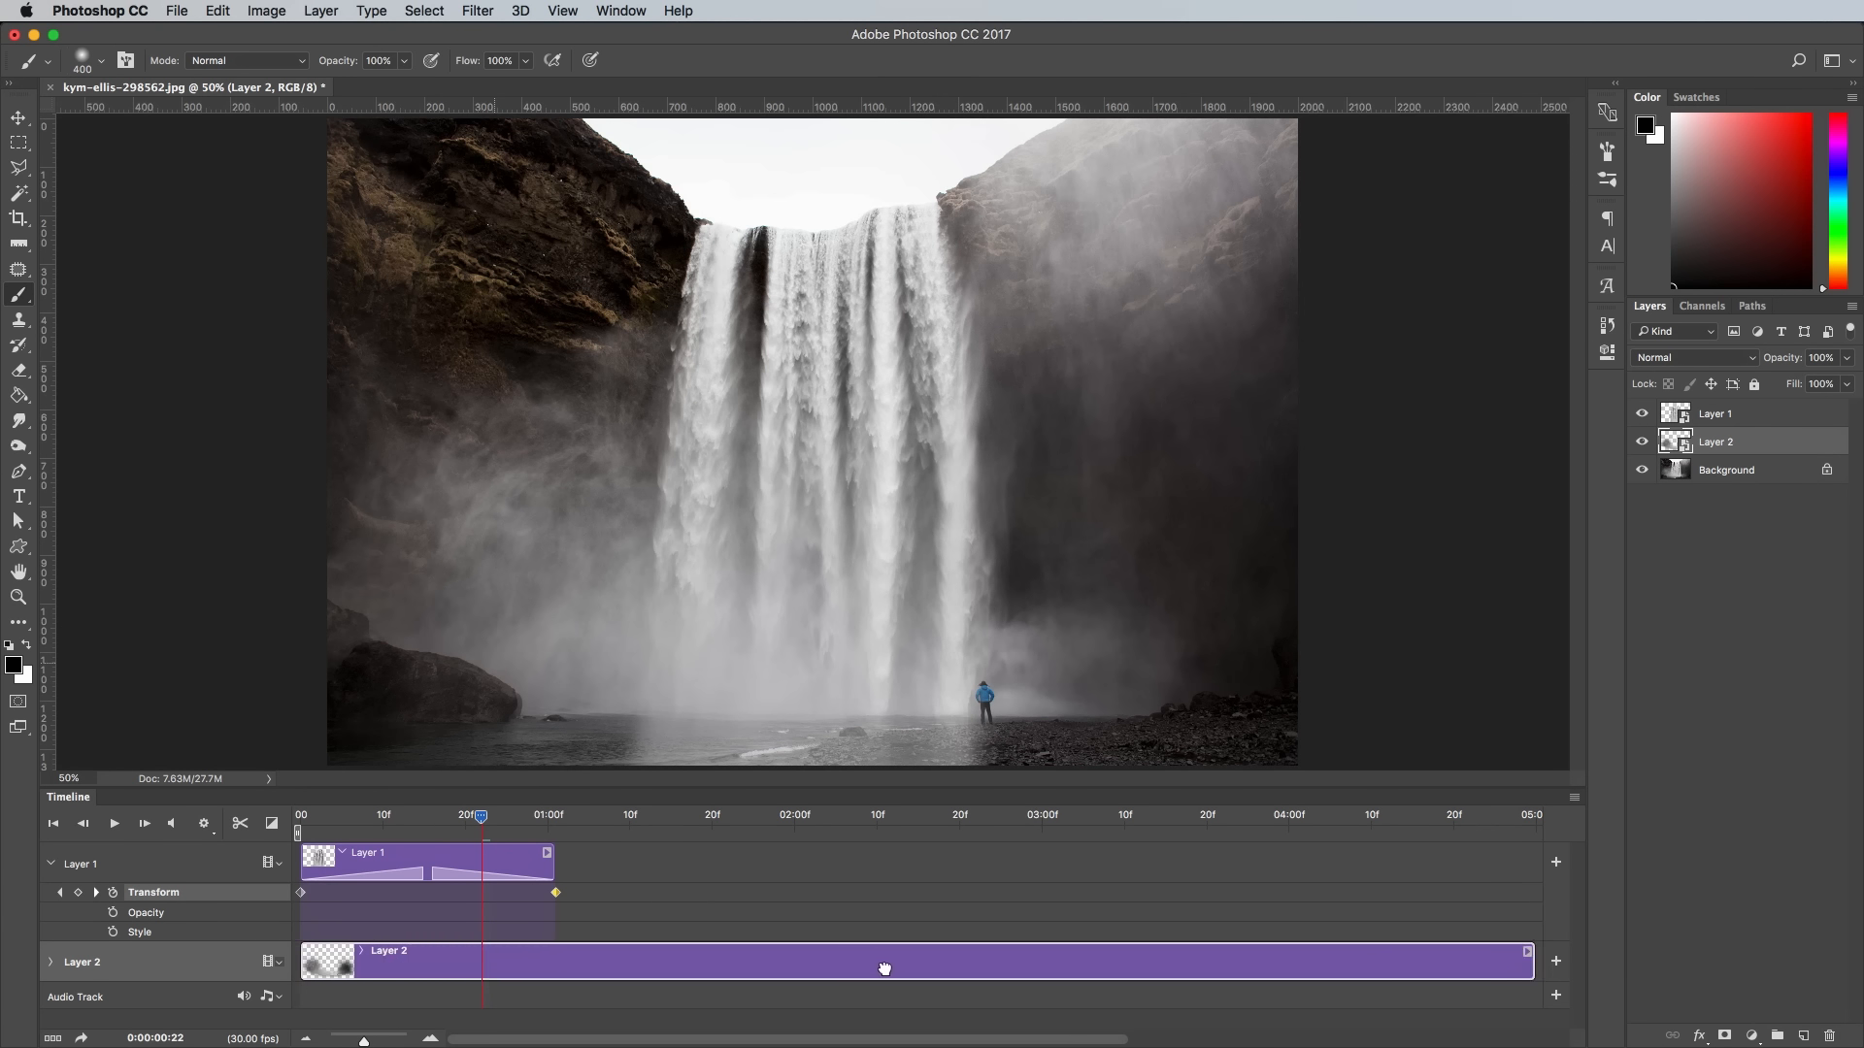
pyautogui.moveTo(1538, 979); pyautogui.dragTo(558, 939)
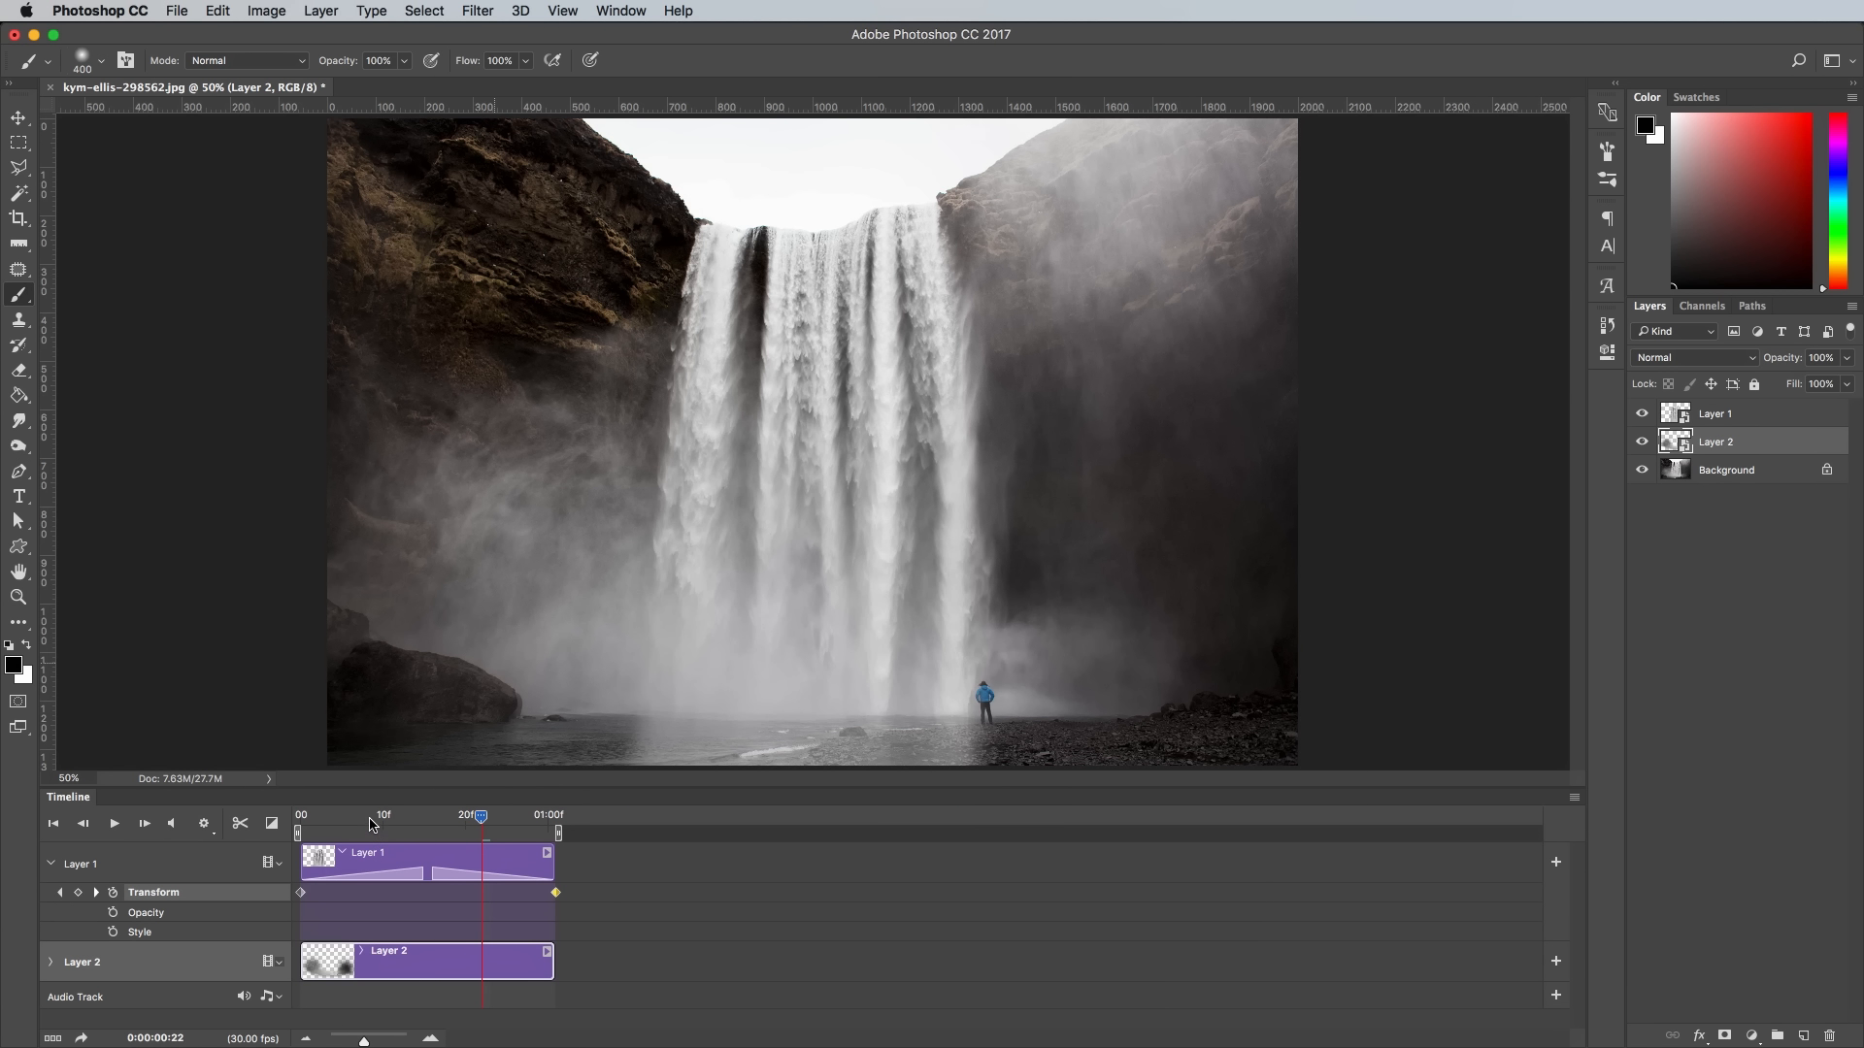
# - Add Transform keyframes to Layer 2 at the start of the clip and at frame 20
pyautogui.click(300, 823)
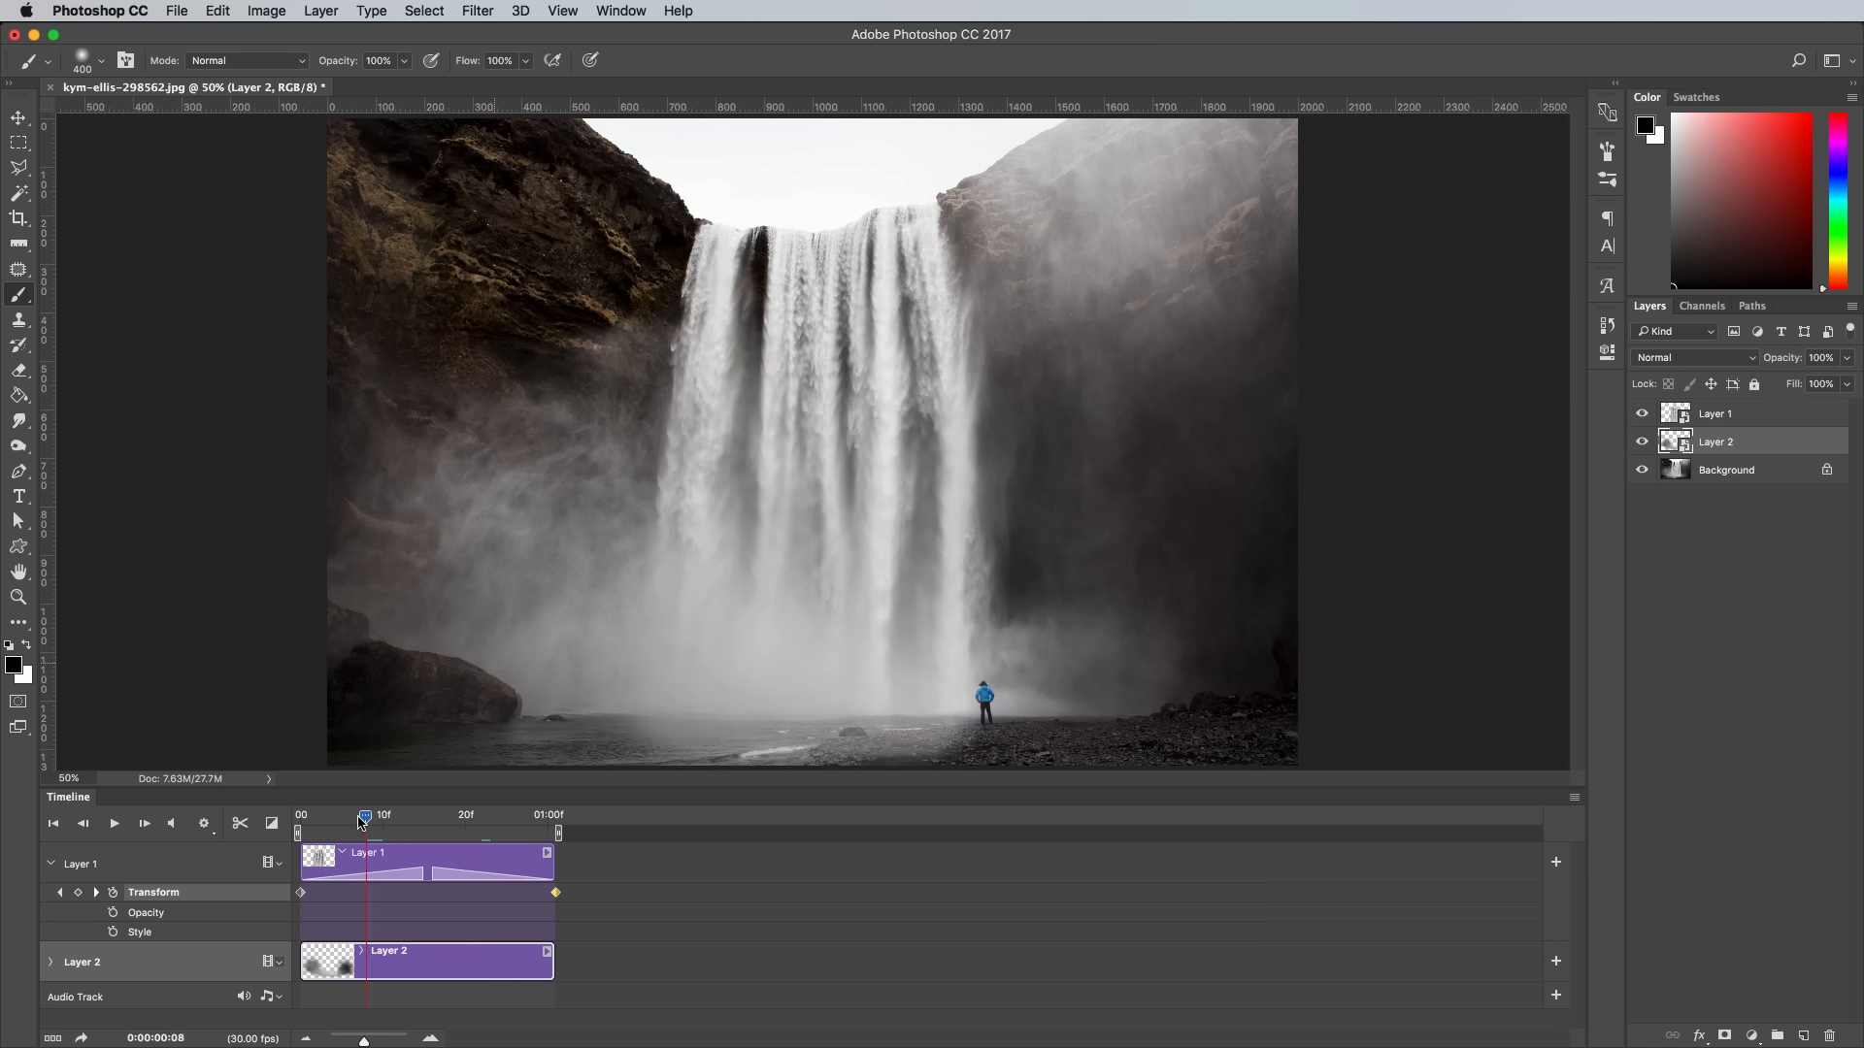
pyautogui.click(53, 963)
pyautogui.click(114, 992)
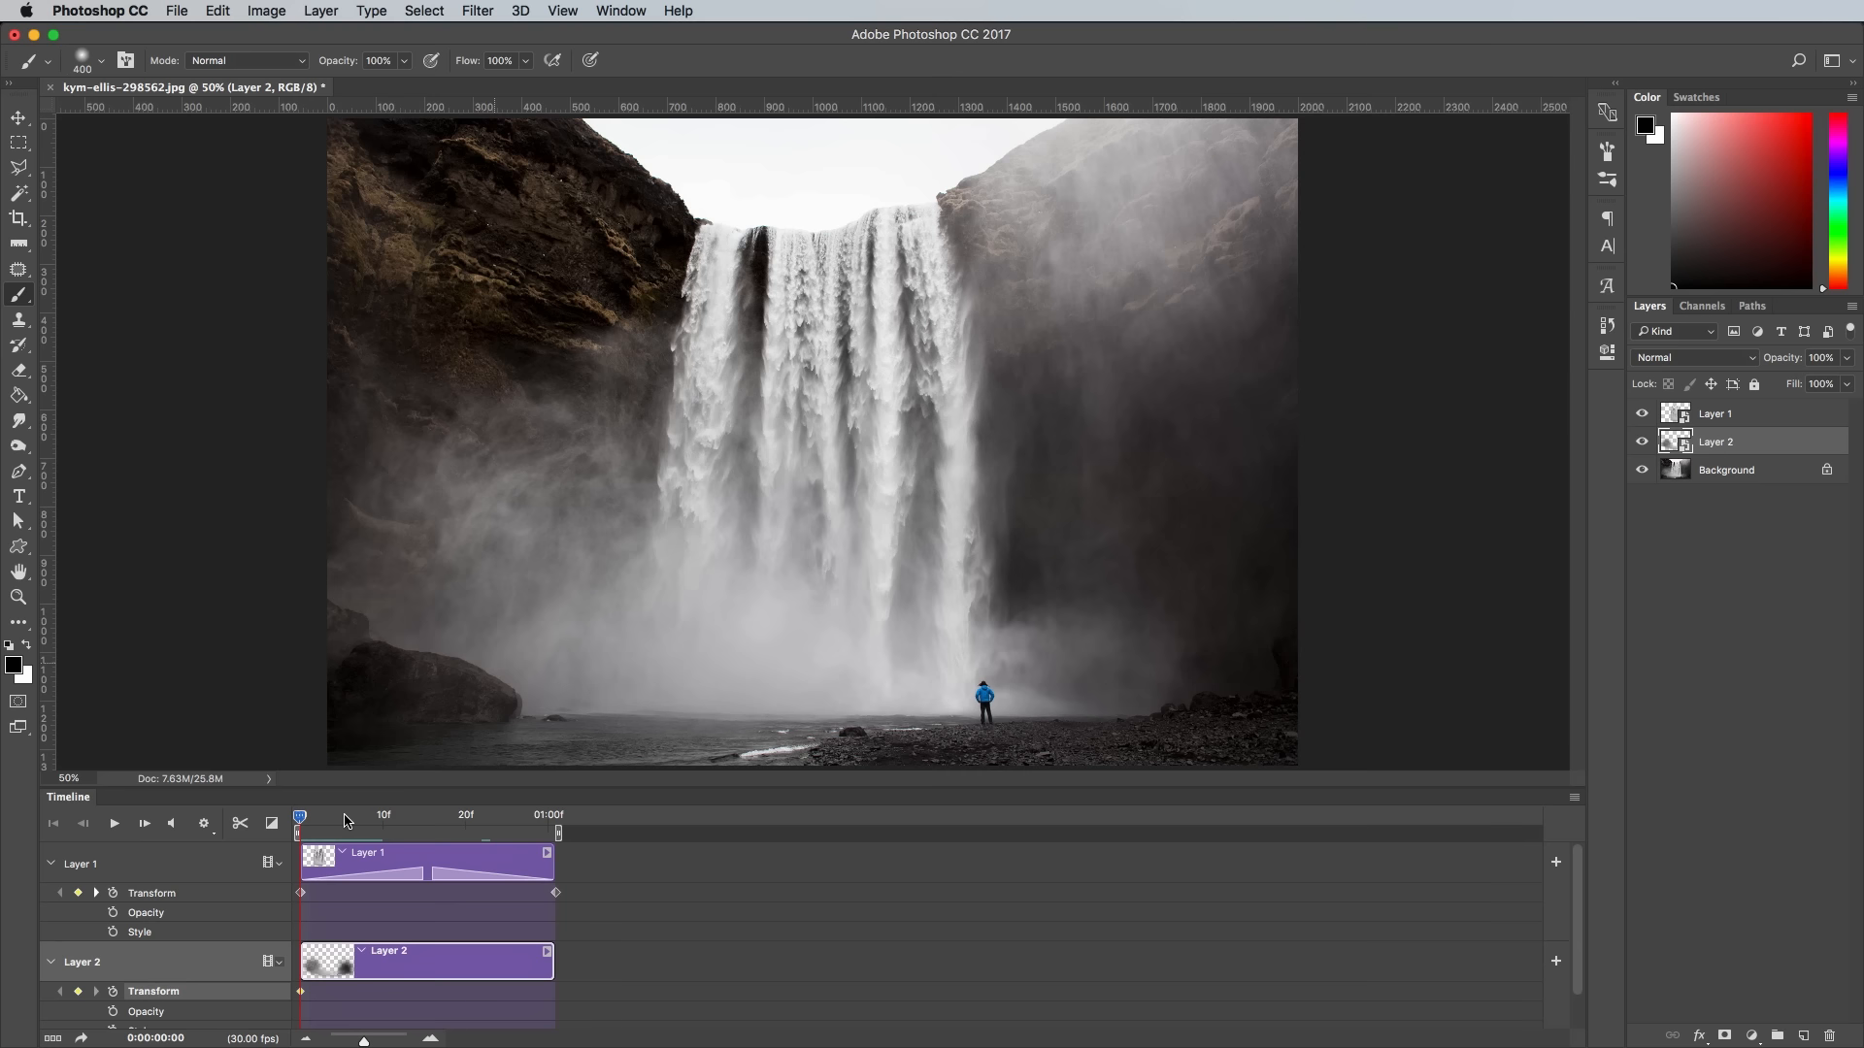
pyautogui.click(466, 818)
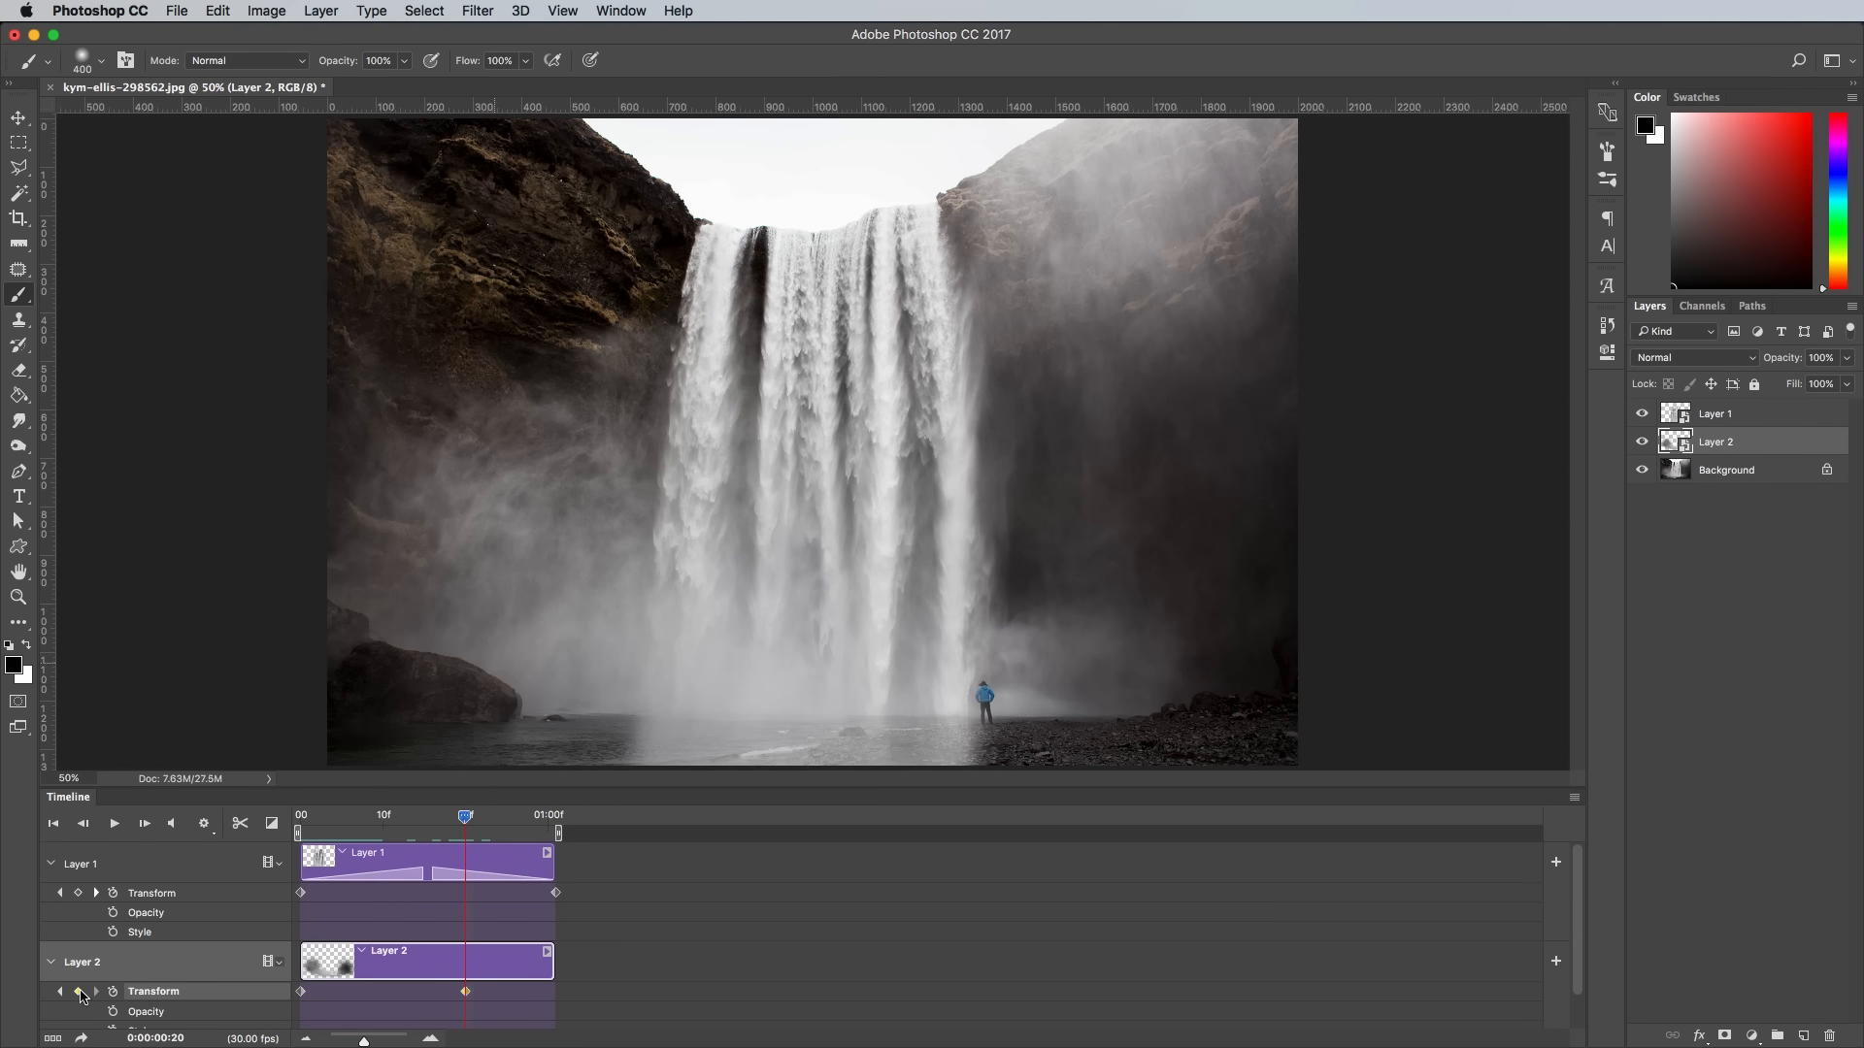
# - Enlarge the Layer 2 mist proportionally outward from its center with Free Transform at frame 20
pyautogui.hotkey('ctrl', 't')
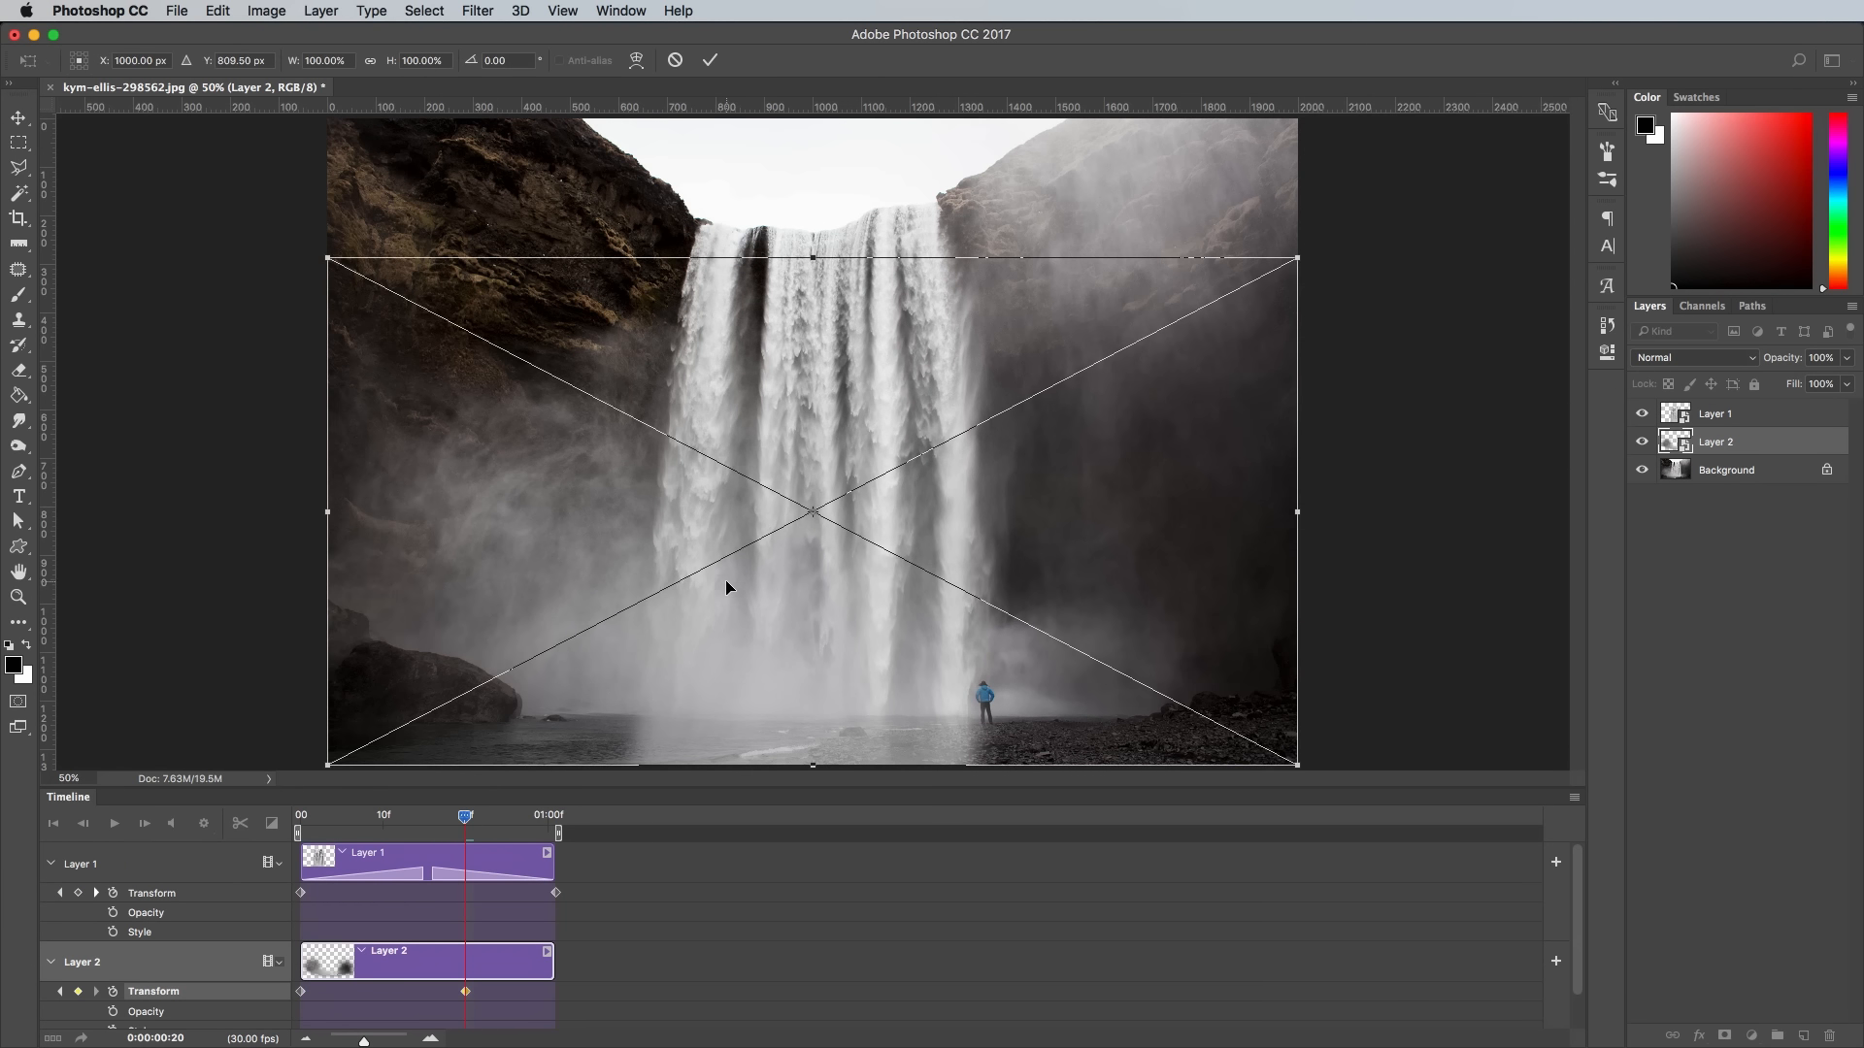
pyautogui.hotkey('ctrl', '-')
pyautogui.moveTo(491, 321); pyautogui.dragTo(421, 277)
pyautogui.moveTo(405, 267); pyautogui.dragTo(400, 261)
pyautogui.press('Return')
pyautogui.press('b')
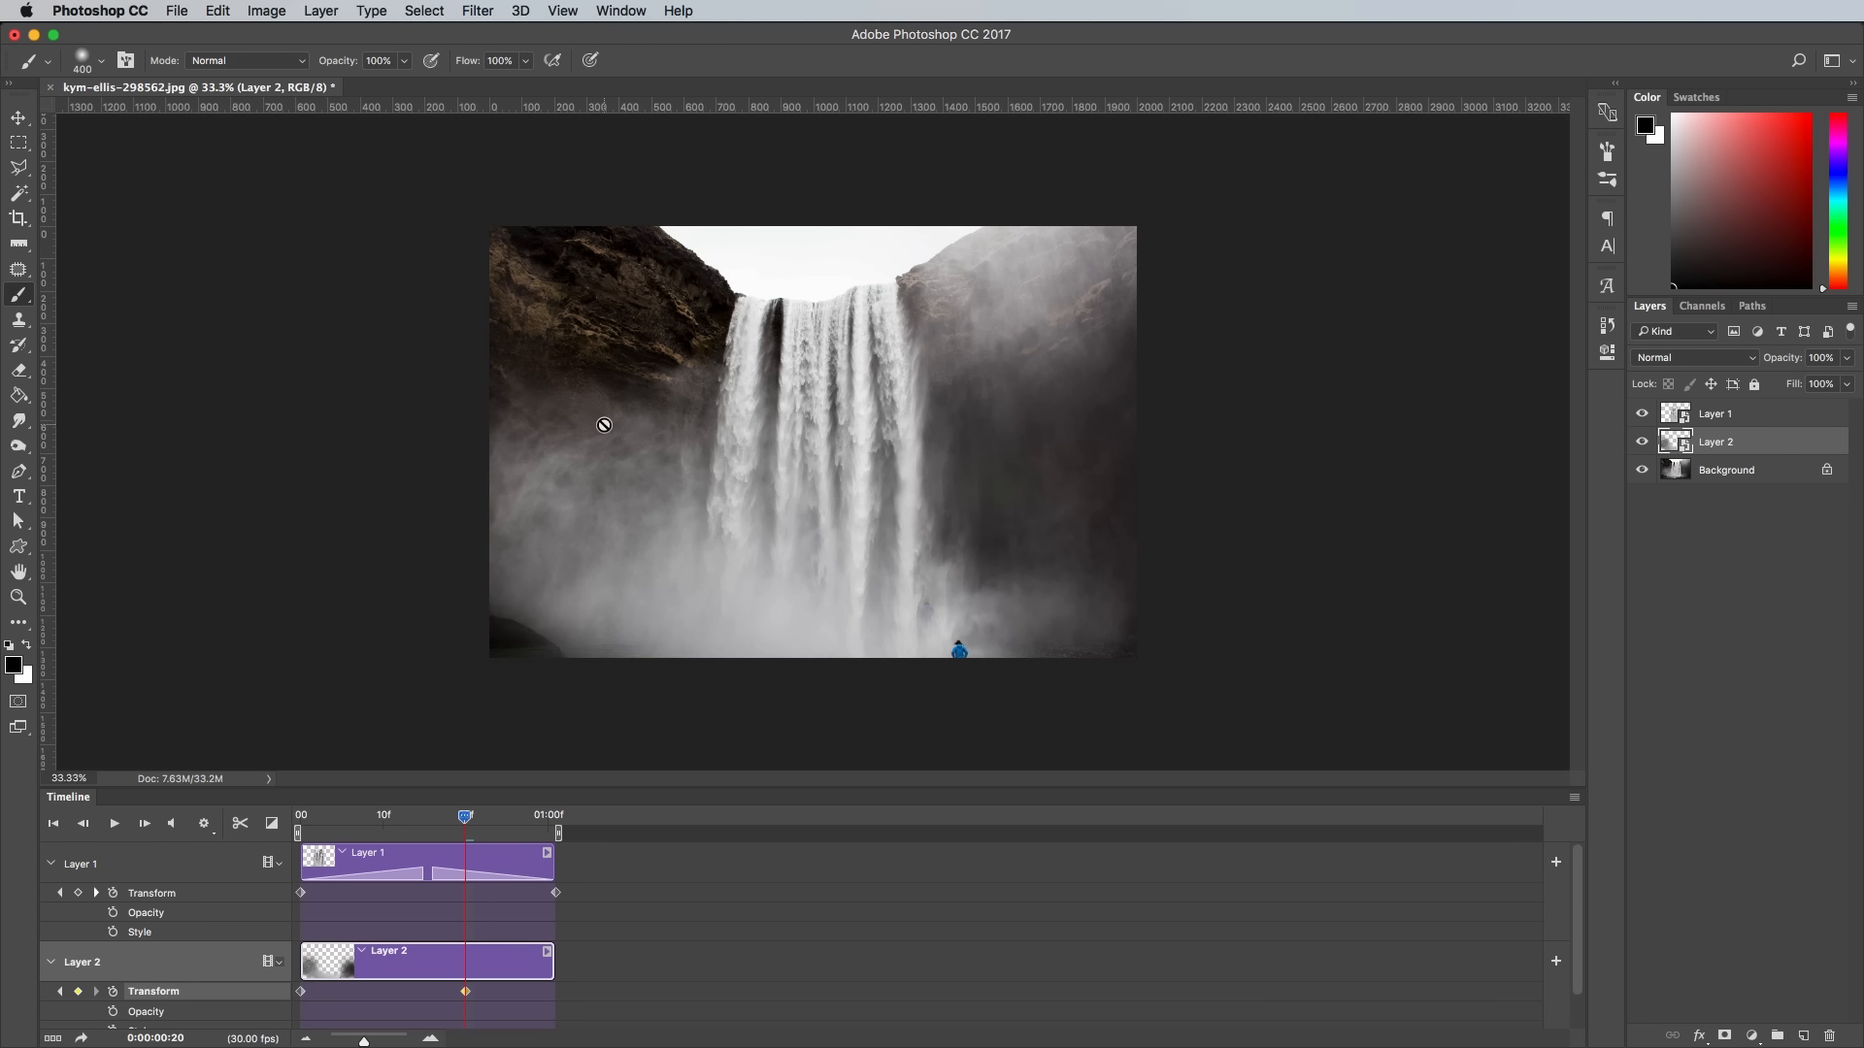
# - Move Layer 2's second Transform keyframe to the end of the clip and apply Fade transitions at both clip ends
pyautogui.moveTo(464, 991); pyautogui.dragTo(562, 991)
pyautogui.click(302, 814)
pyautogui.moveTo(340, 653); pyautogui.dragTo(514, 957)
# - Play back the combined waterfall and mist animation to check the loop
pyautogui.click(113, 823)
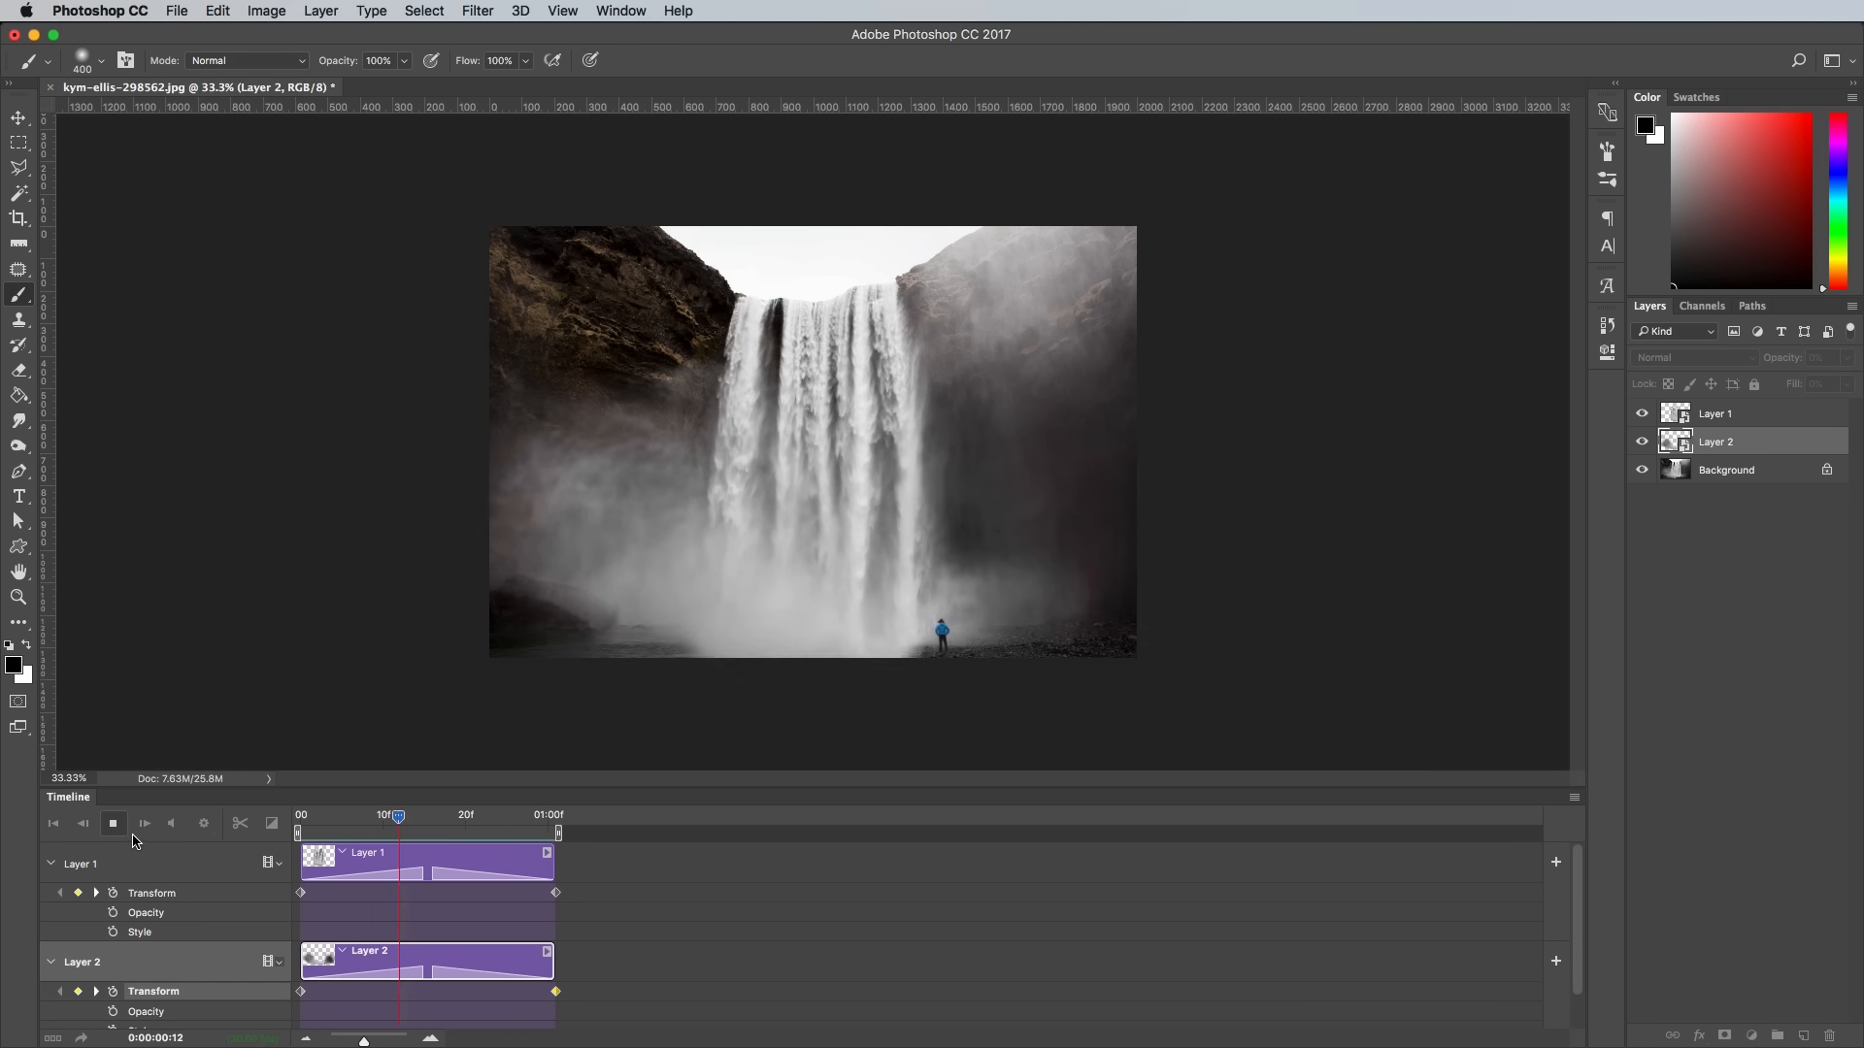
pyautogui.press('super+plus')
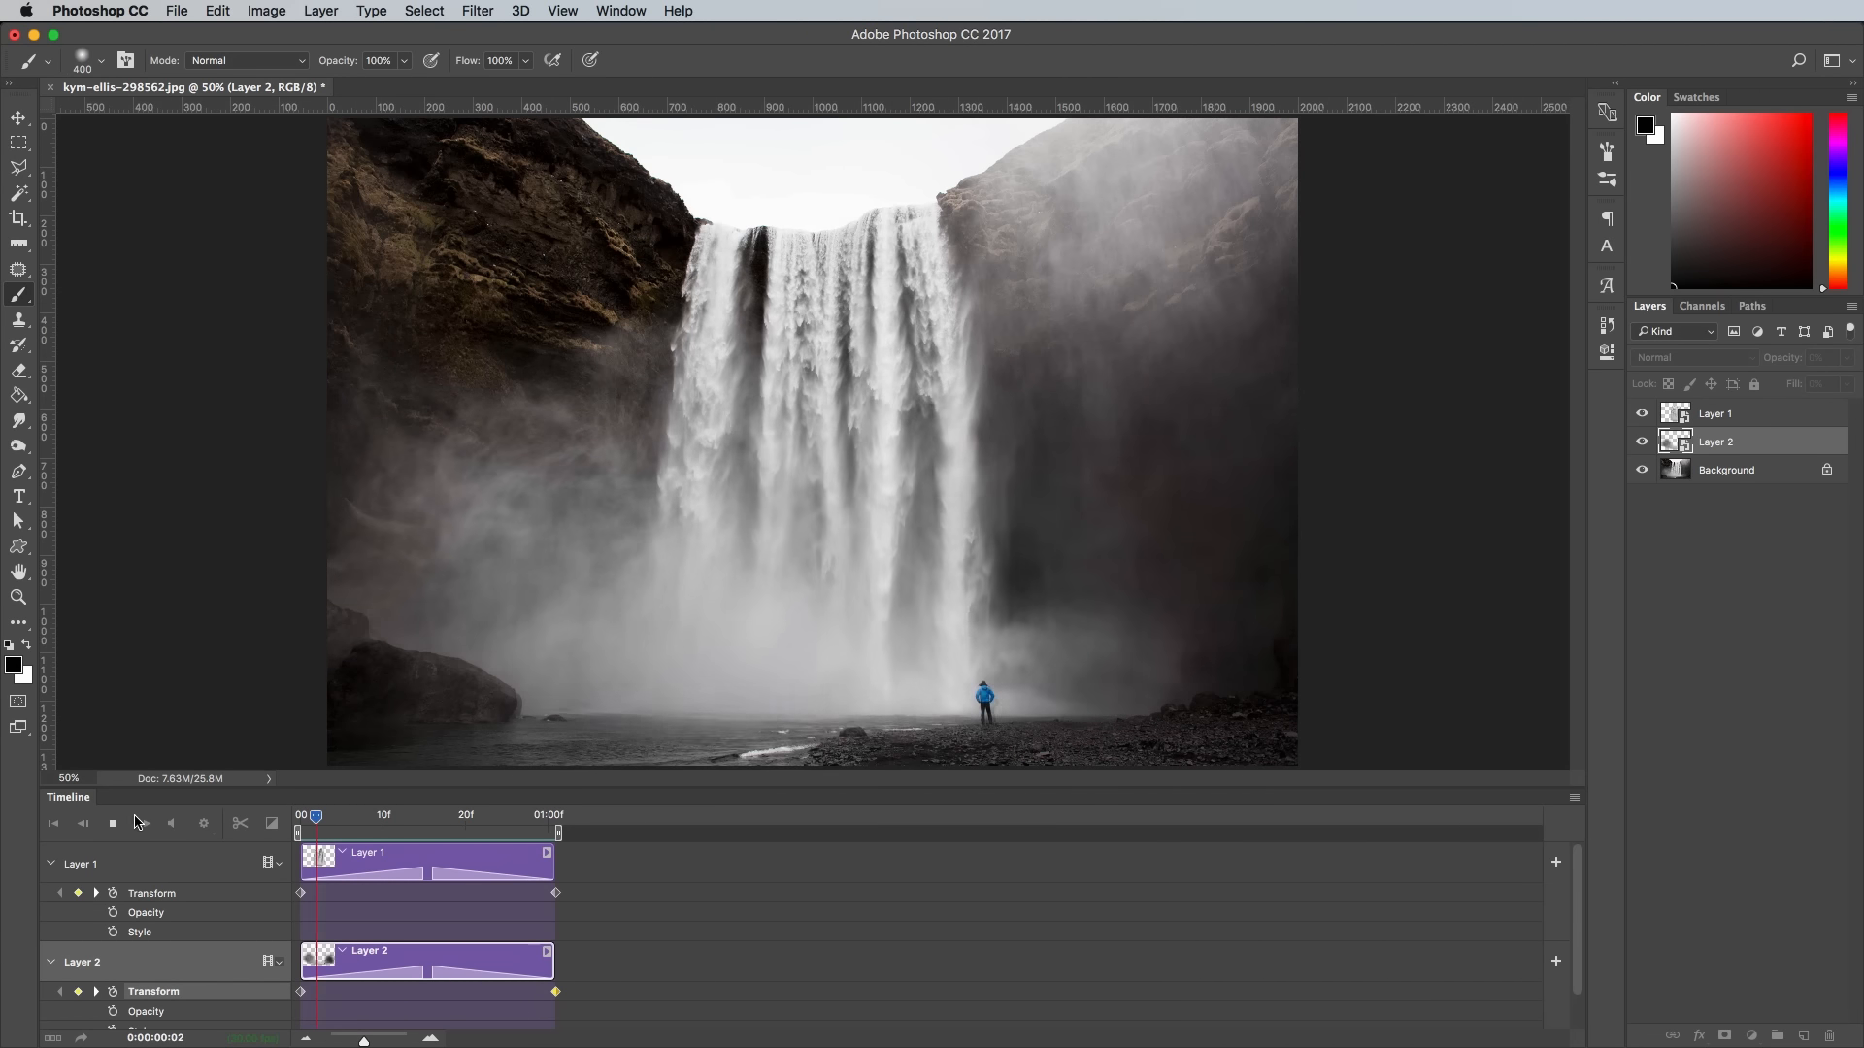
pyautogui.press('space')
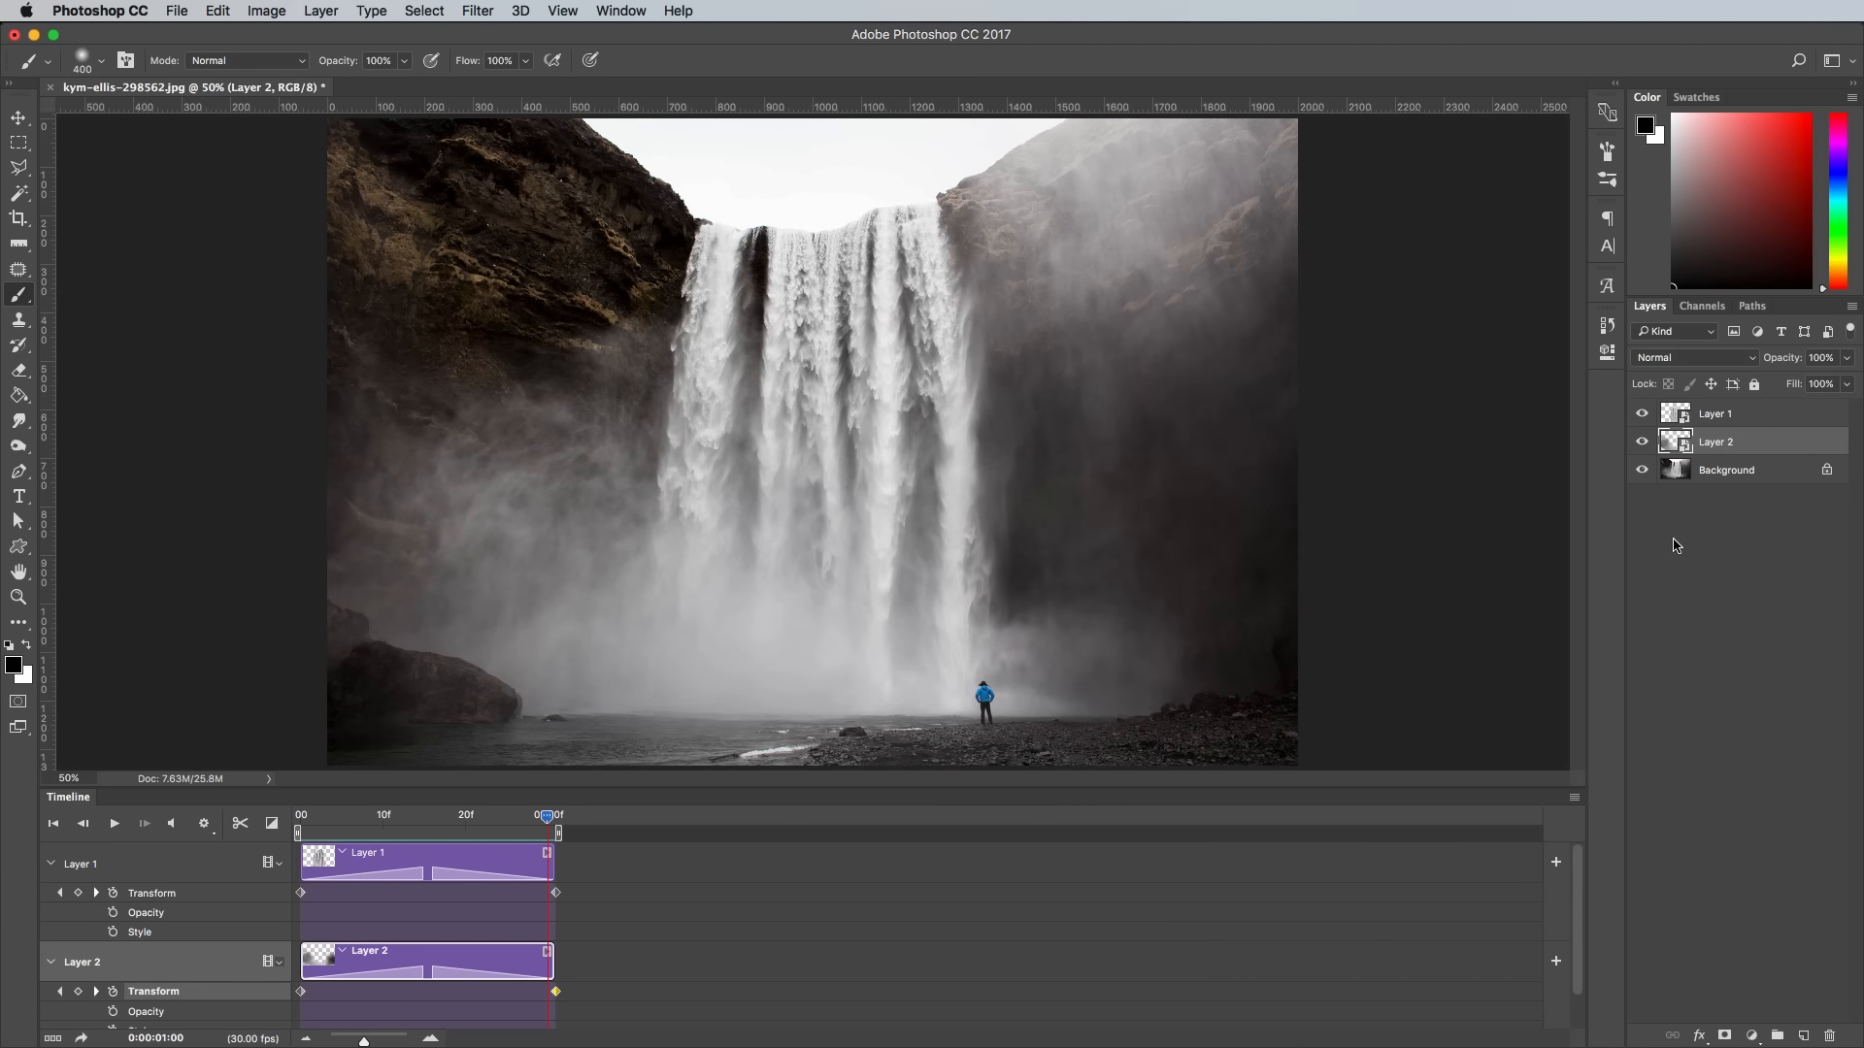
# - Duplicate the Background layer above Layer 1 and align the copy's clip with the start of the timeline
pyautogui.click(1776, 480)
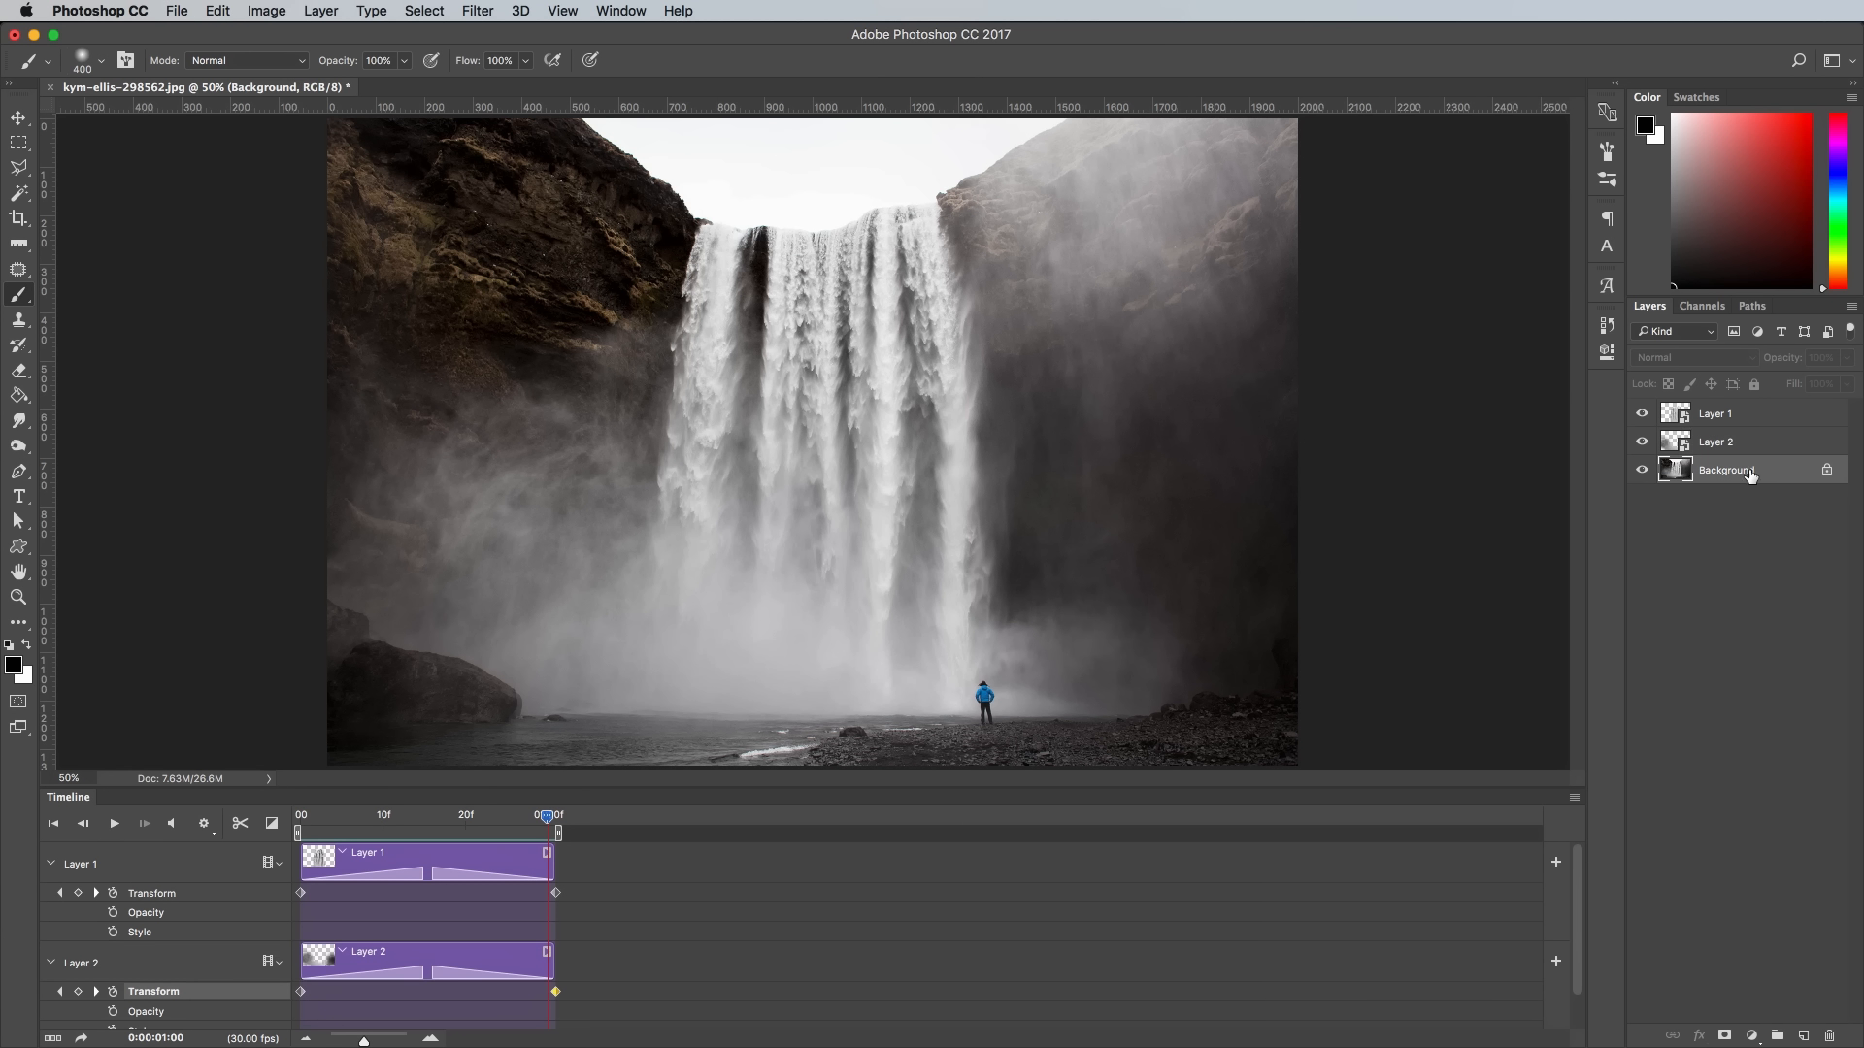
pyautogui.press('super+j')
pyautogui.moveTo(1802, 473); pyautogui.dragTo(1787, 418)
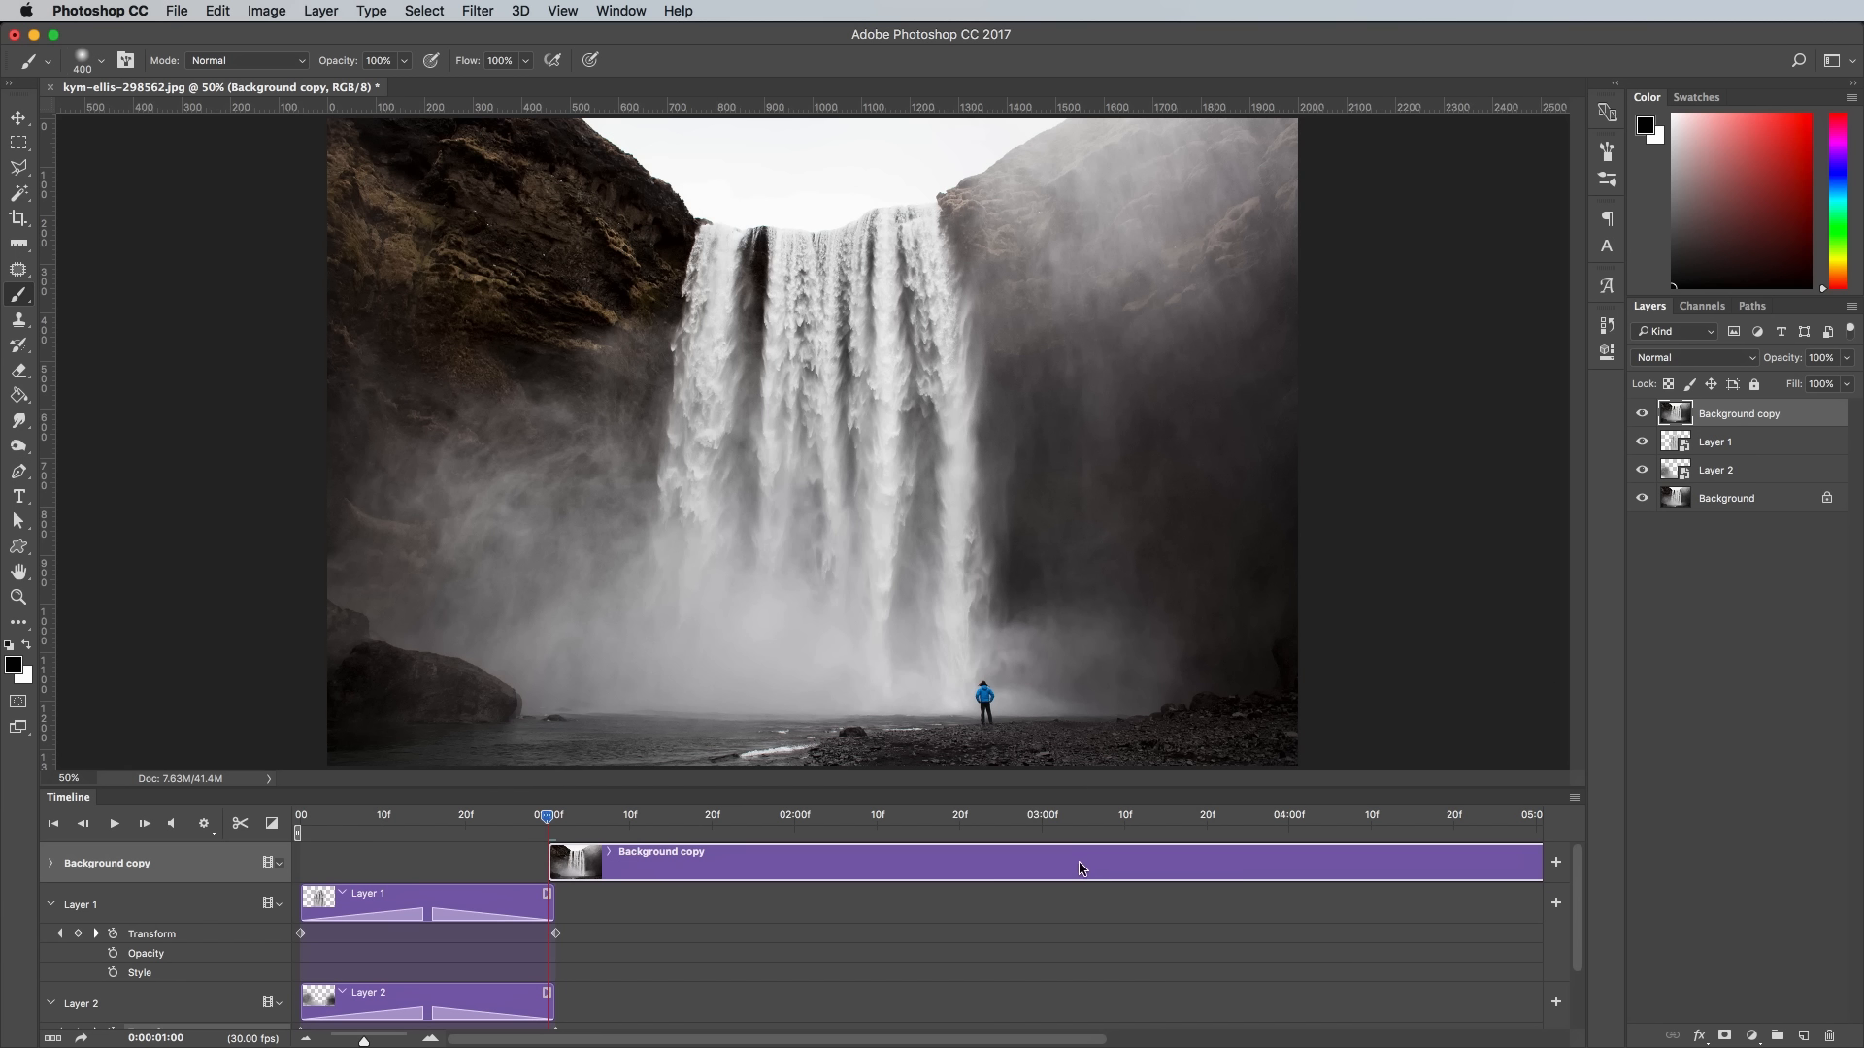
pyautogui.moveTo(1084, 868); pyautogui.dragTo(846, 880)
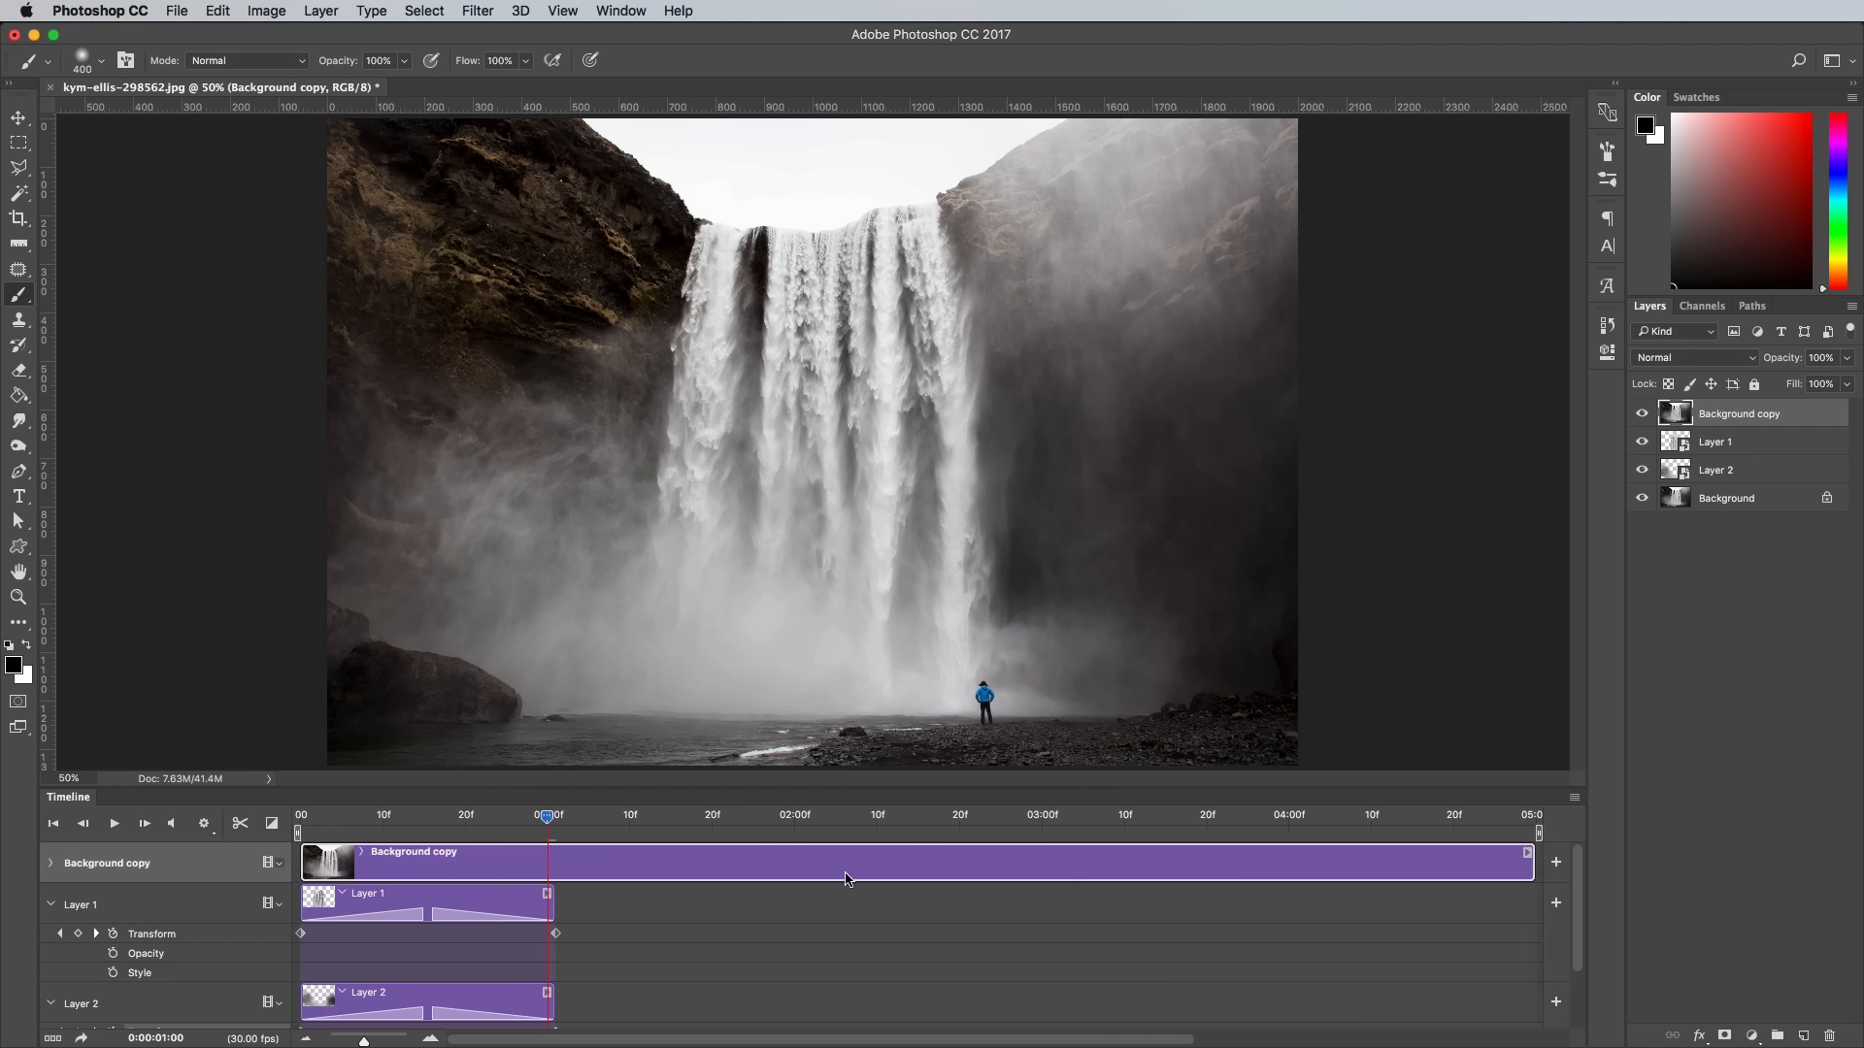
# - Add a black layer mask to Background copy and paint it white over the person, shoreline and foreground rocks
pyautogui.click(1727, 1036)
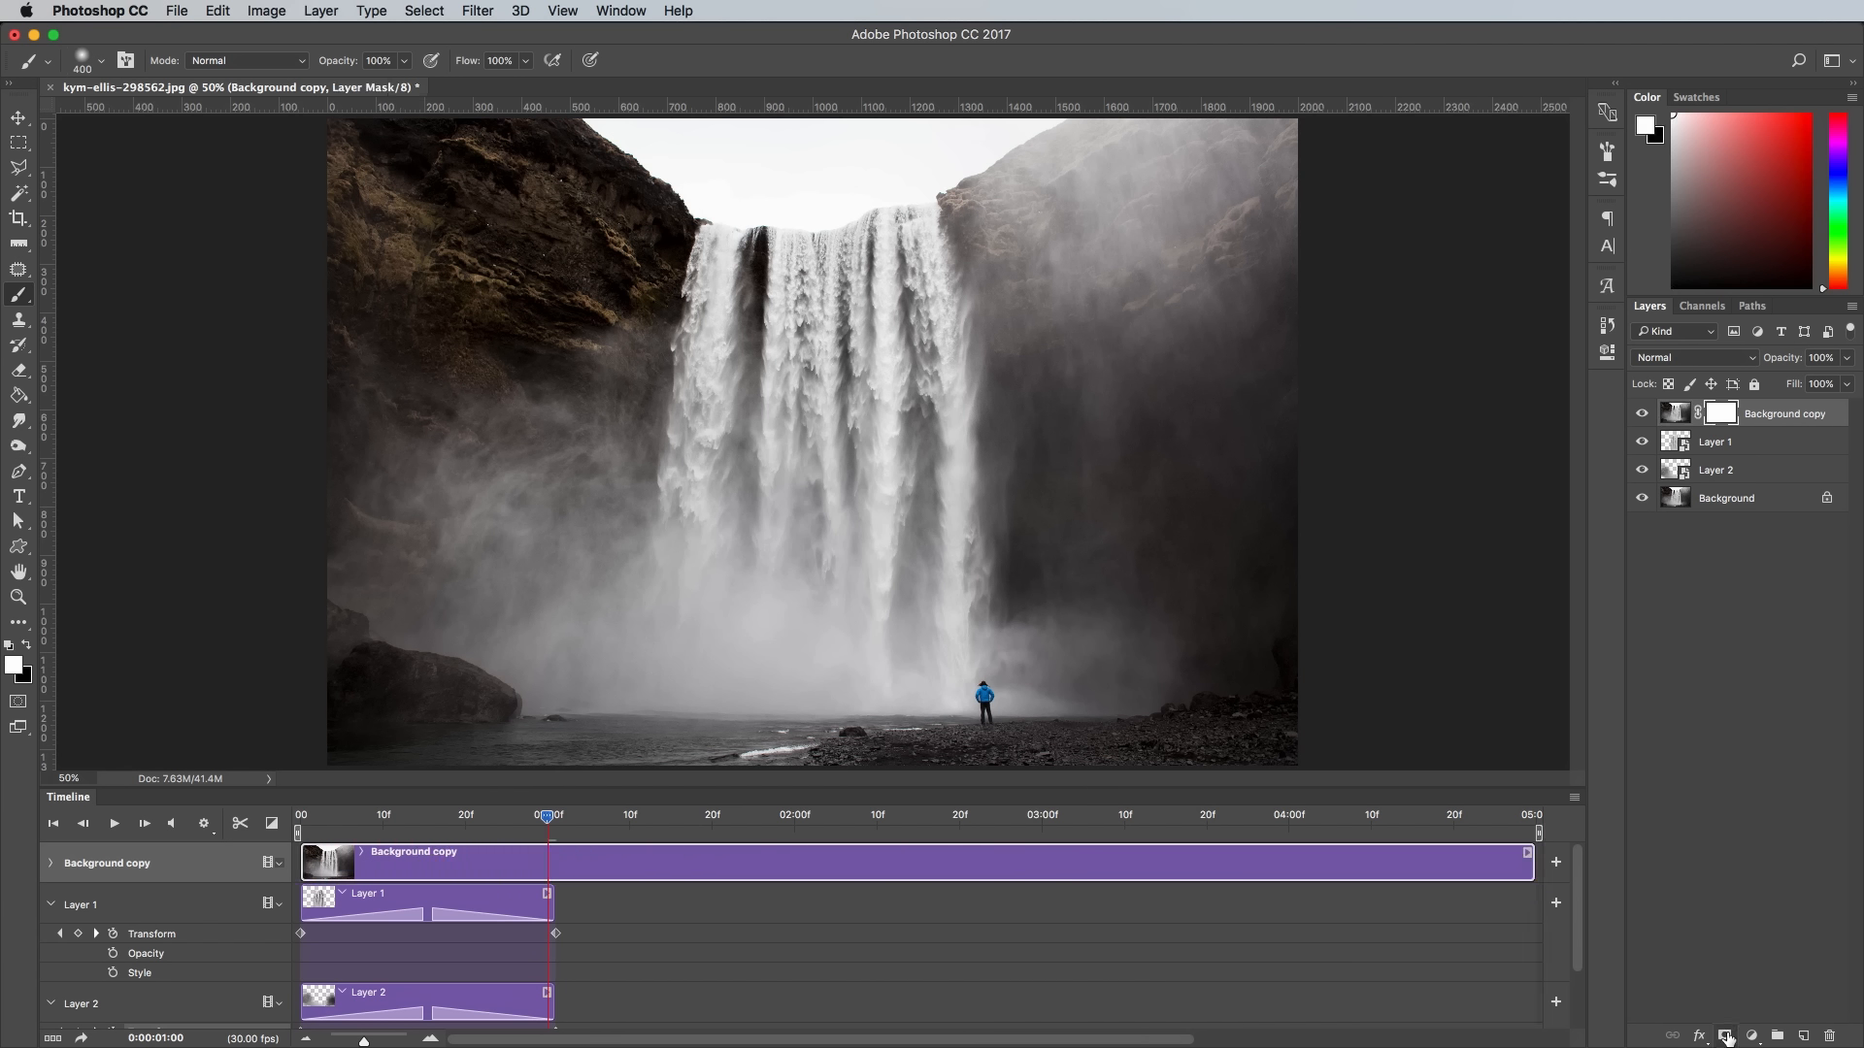
pyautogui.press('super+i')
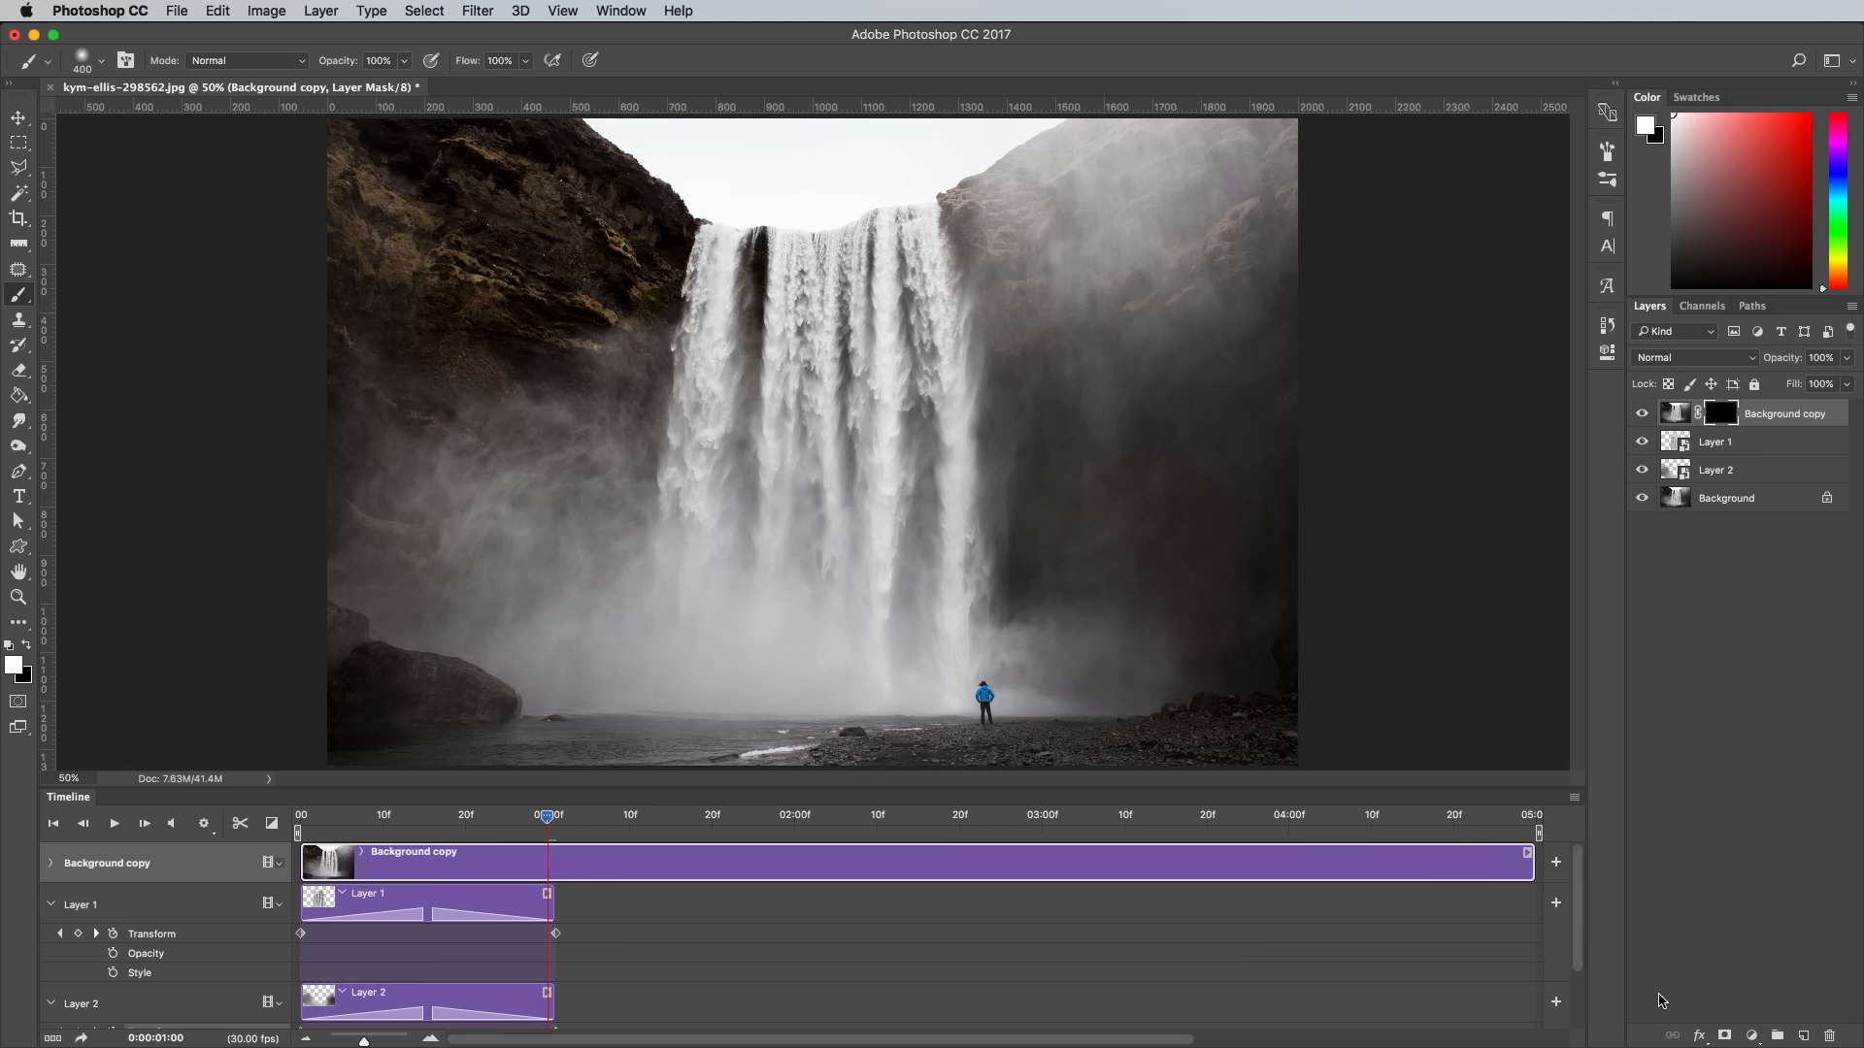
pyautogui.click(437, 823)
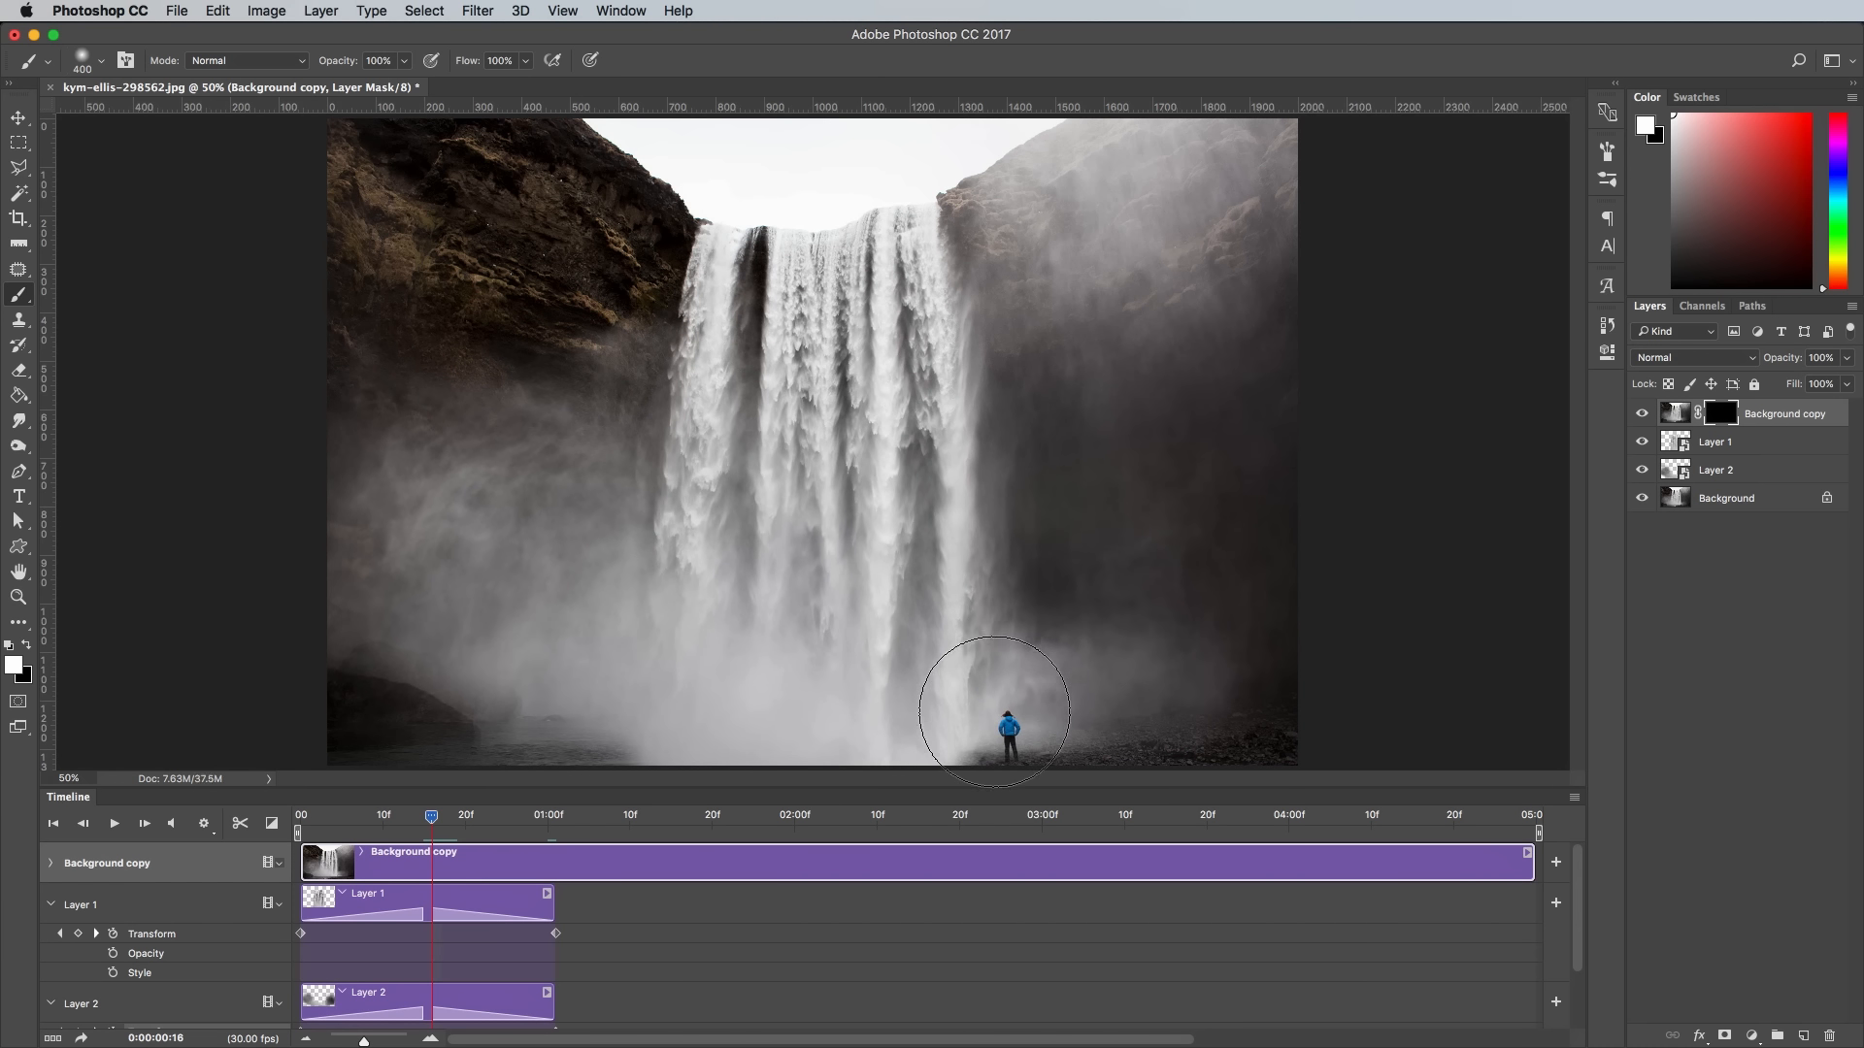
pyautogui.press('super+plus')
pyautogui.press('super+minus')
pyautogui.moveTo(950, 670); pyautogui.dragTo(972, 671)
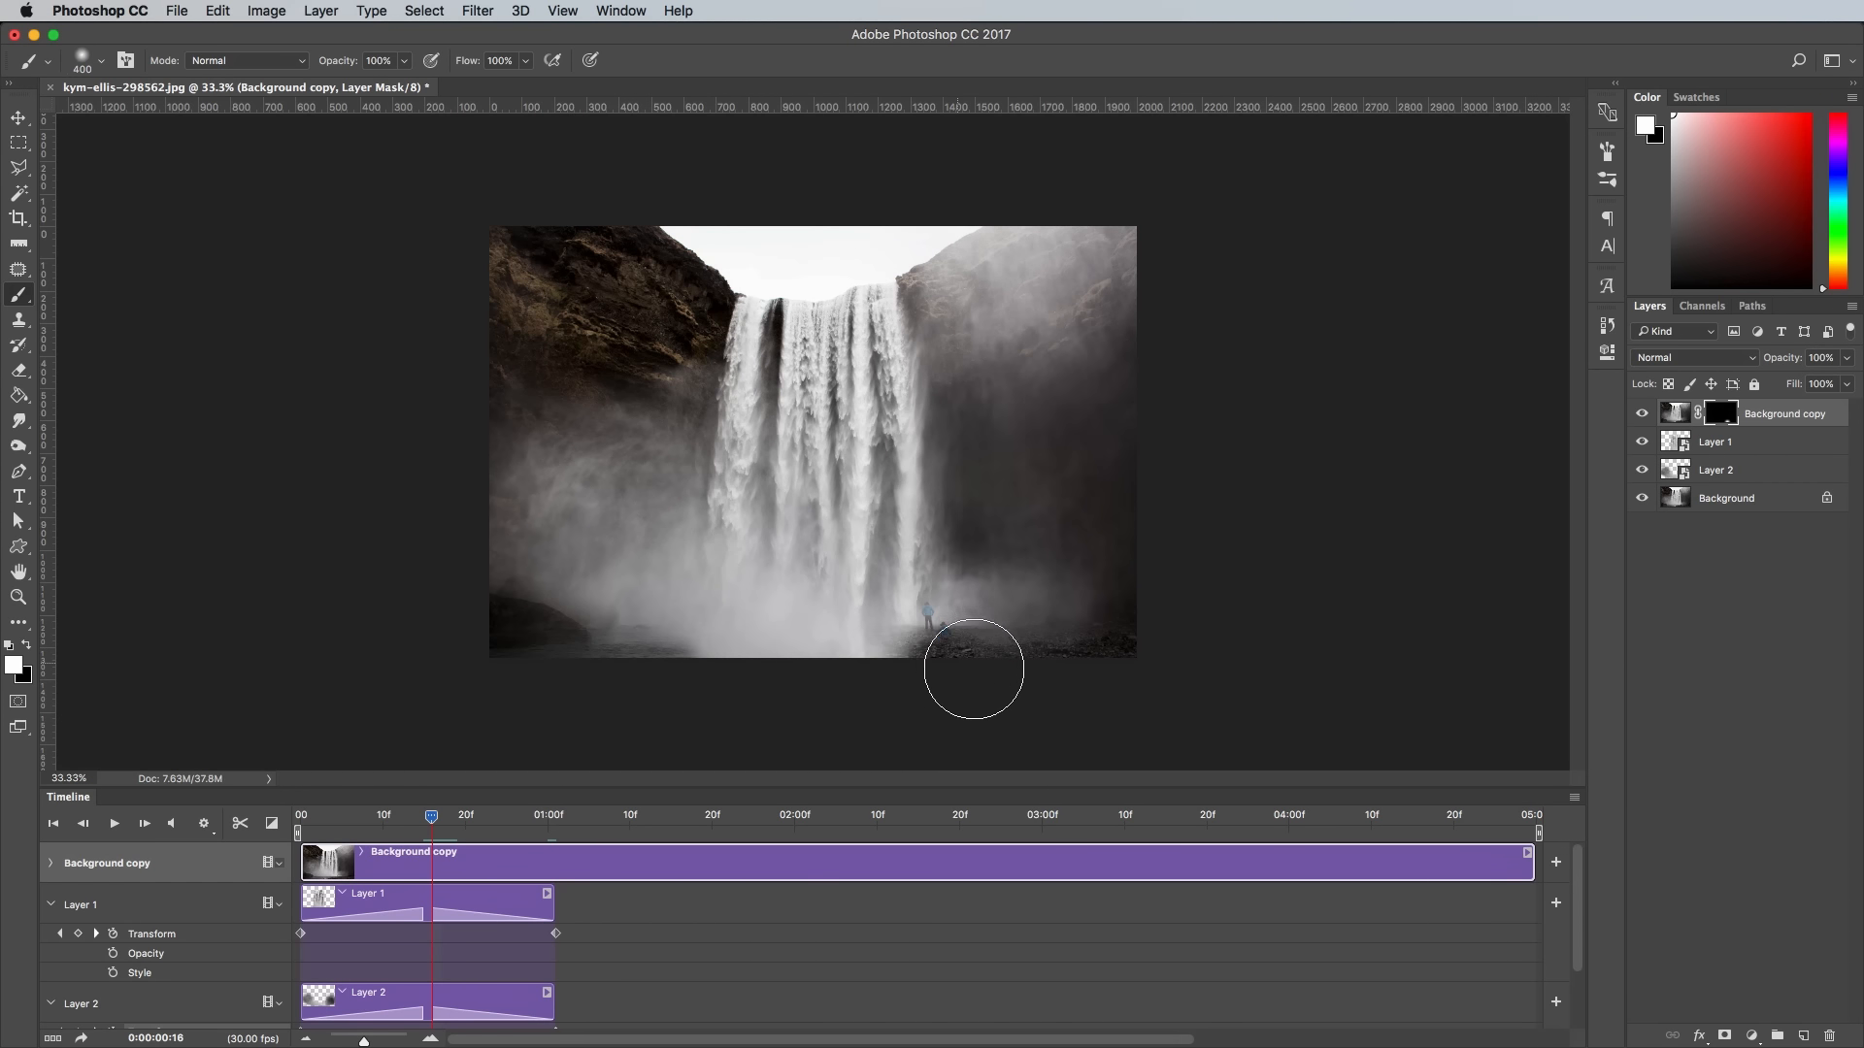
pyautogui.press('super+plus')
pyautogui.moveTo(1010, 732); pyautogui.dragTo(1023, 740)
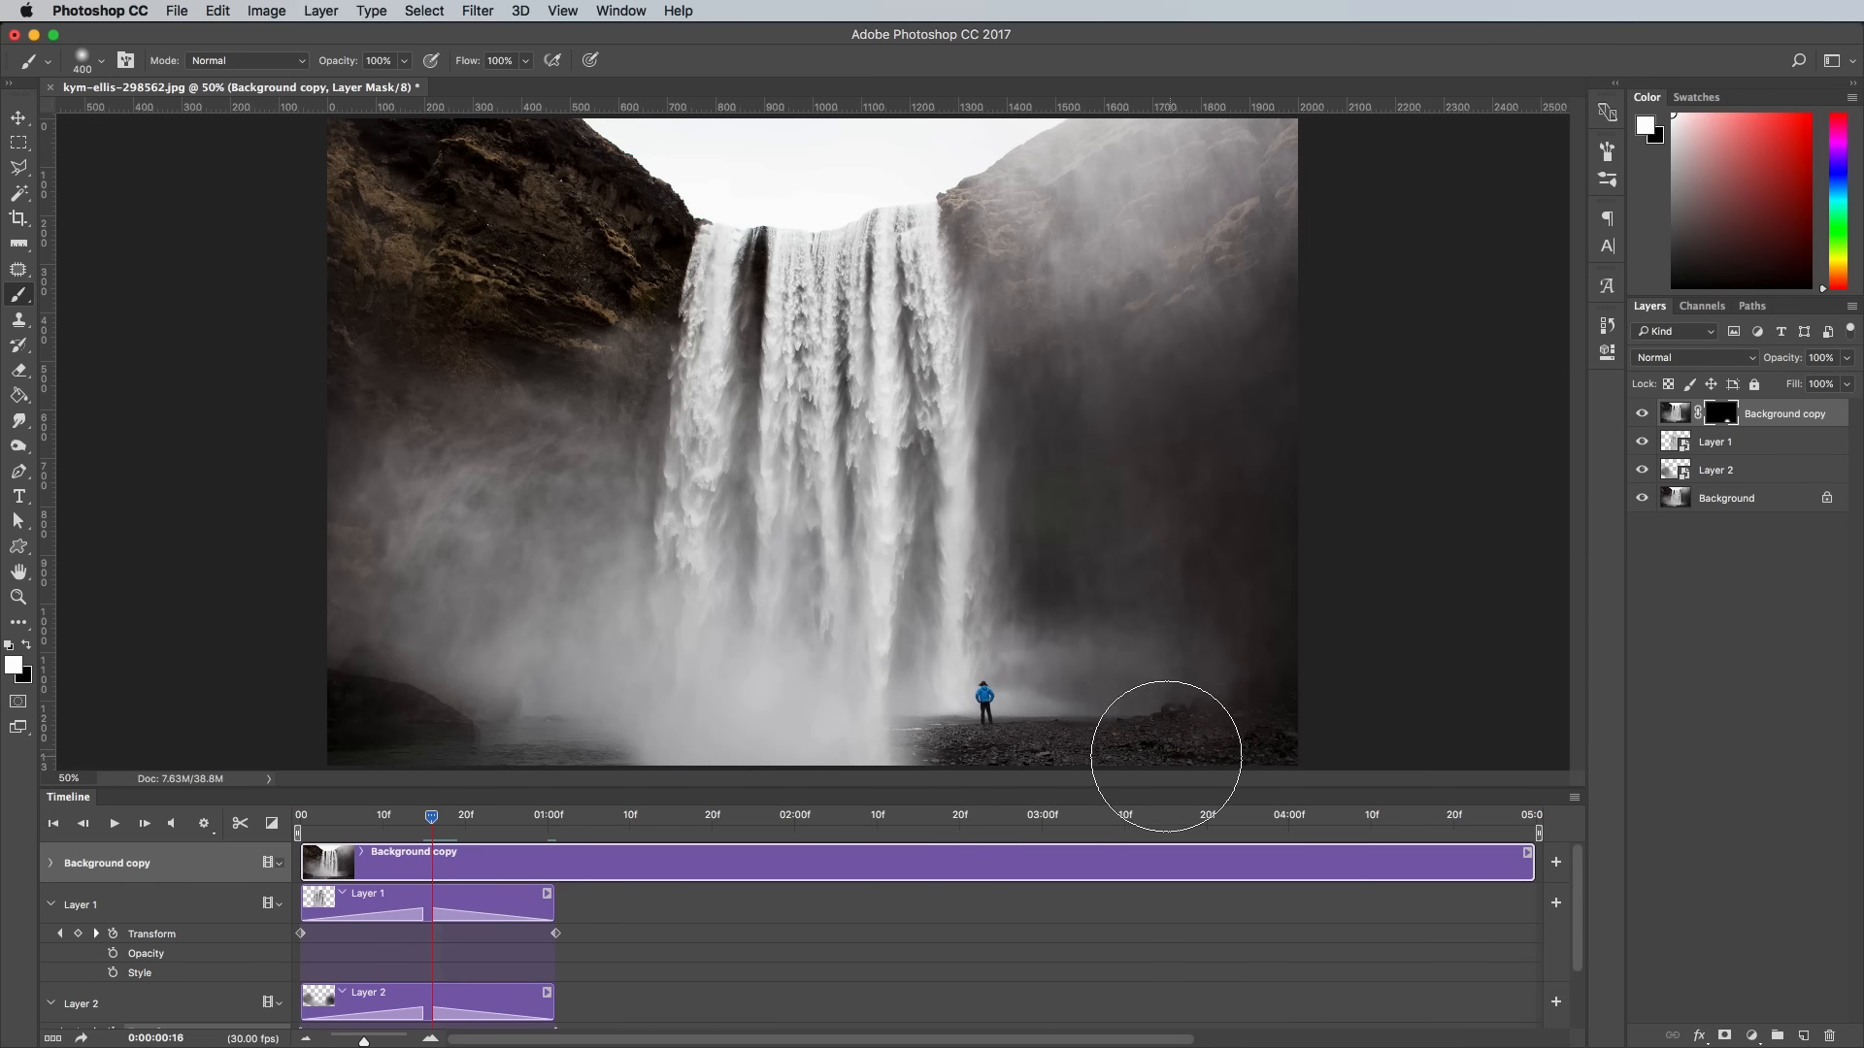
pyautogui.moveTo(1001, 763)
pyautogui.mouseDown()
pyautogui.moveTo(783, 808)
pyautogui.moveTo(587, 811)
pyautogui.moveTo(738, 816)
pyautogui.moveTo(463, 798)
pyautogui.moveTo(435, 742)
pyautogui.moveTo(399, 725)
pyautogui.moveTo(473, 737)
pyautogui.moveTo(353, 707)
pyautogui.mouseUp()
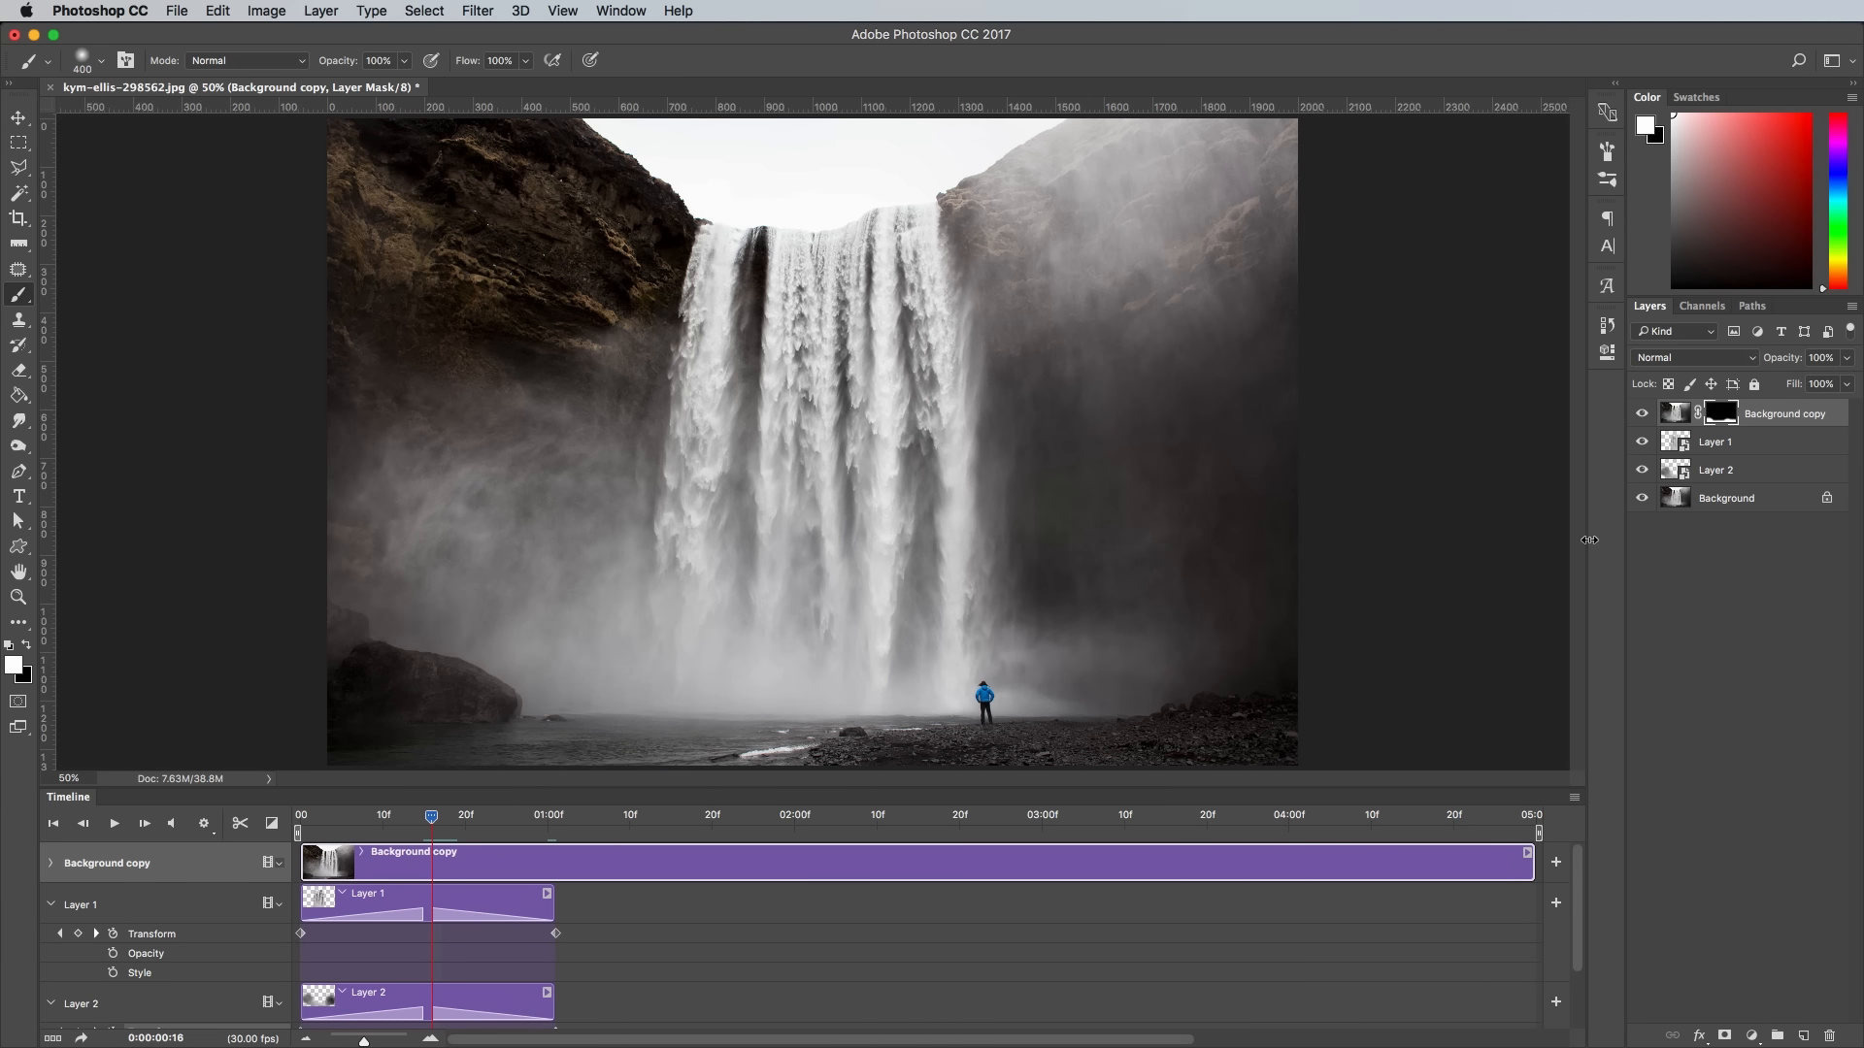
# - Preview the animation from the start to check that the person and foreground stay still
pyautogui.moveTo(446, 826); pyautogui.dragTo(293, 833)
pyautogui.click(112, 824)
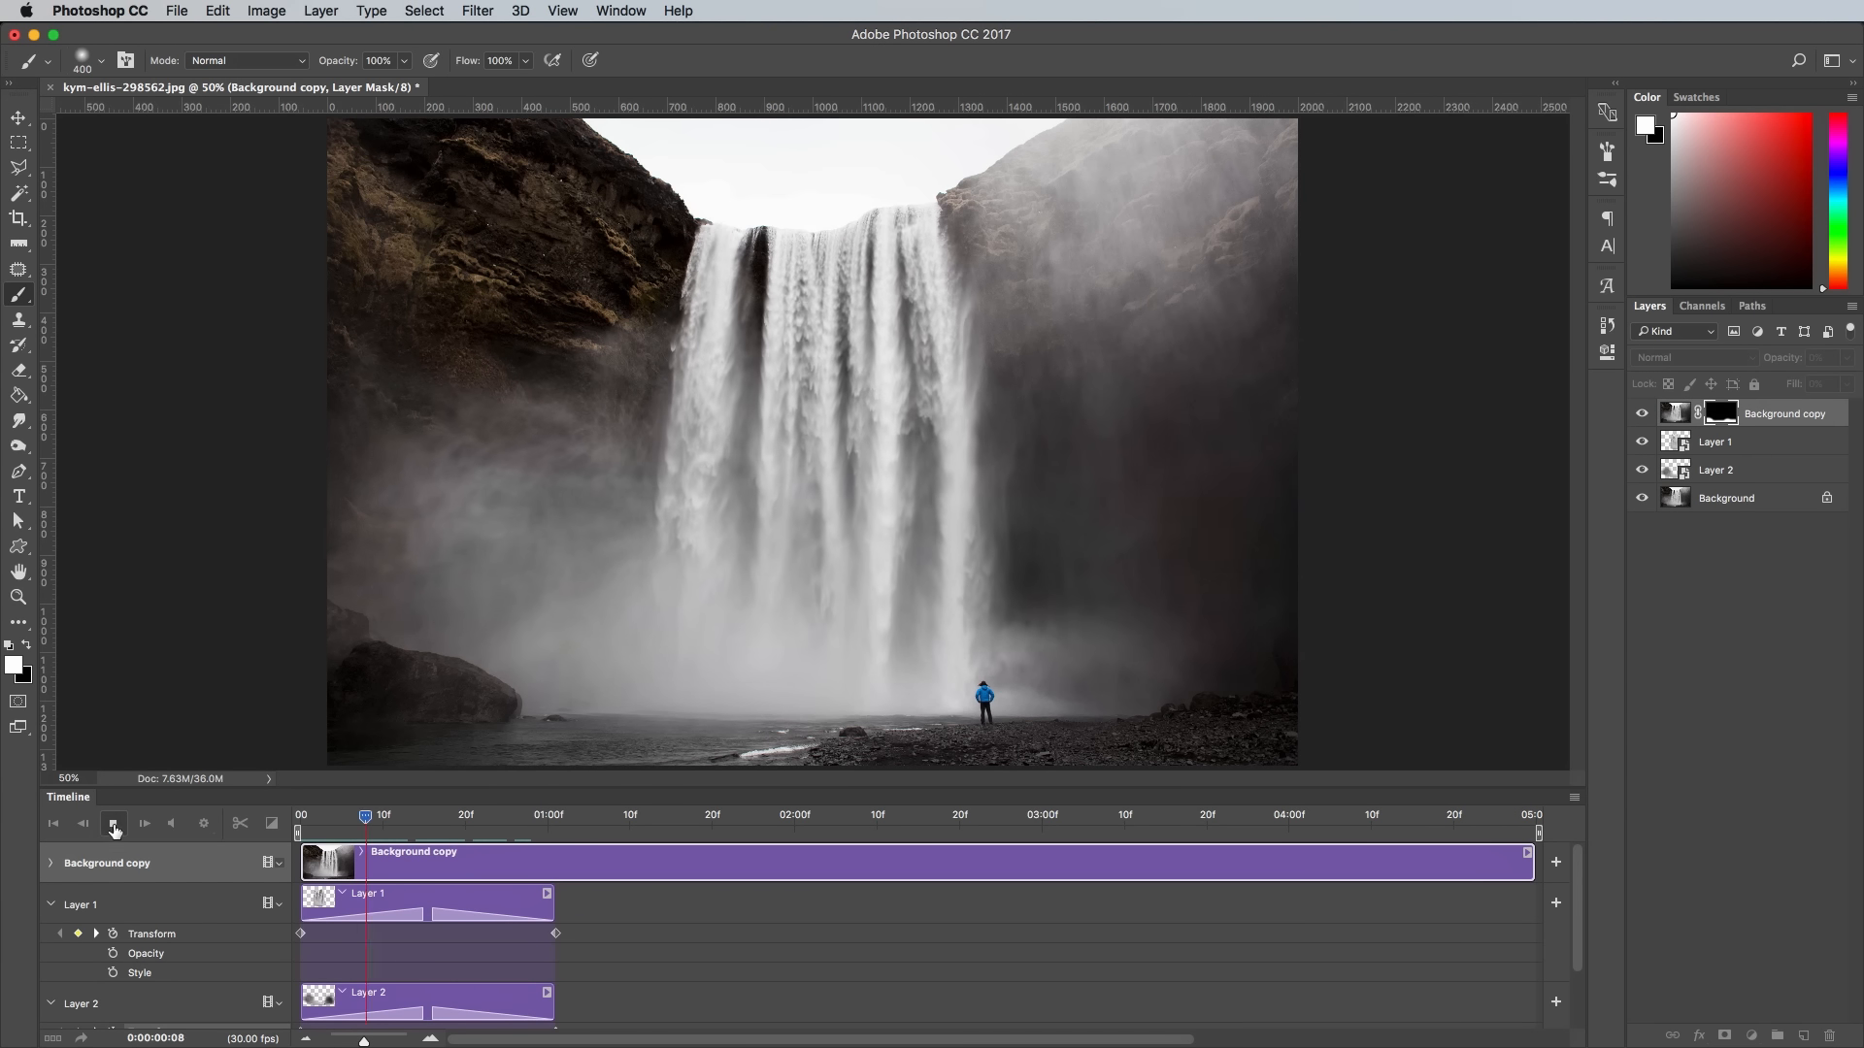
pyautogui.click(113, 824)
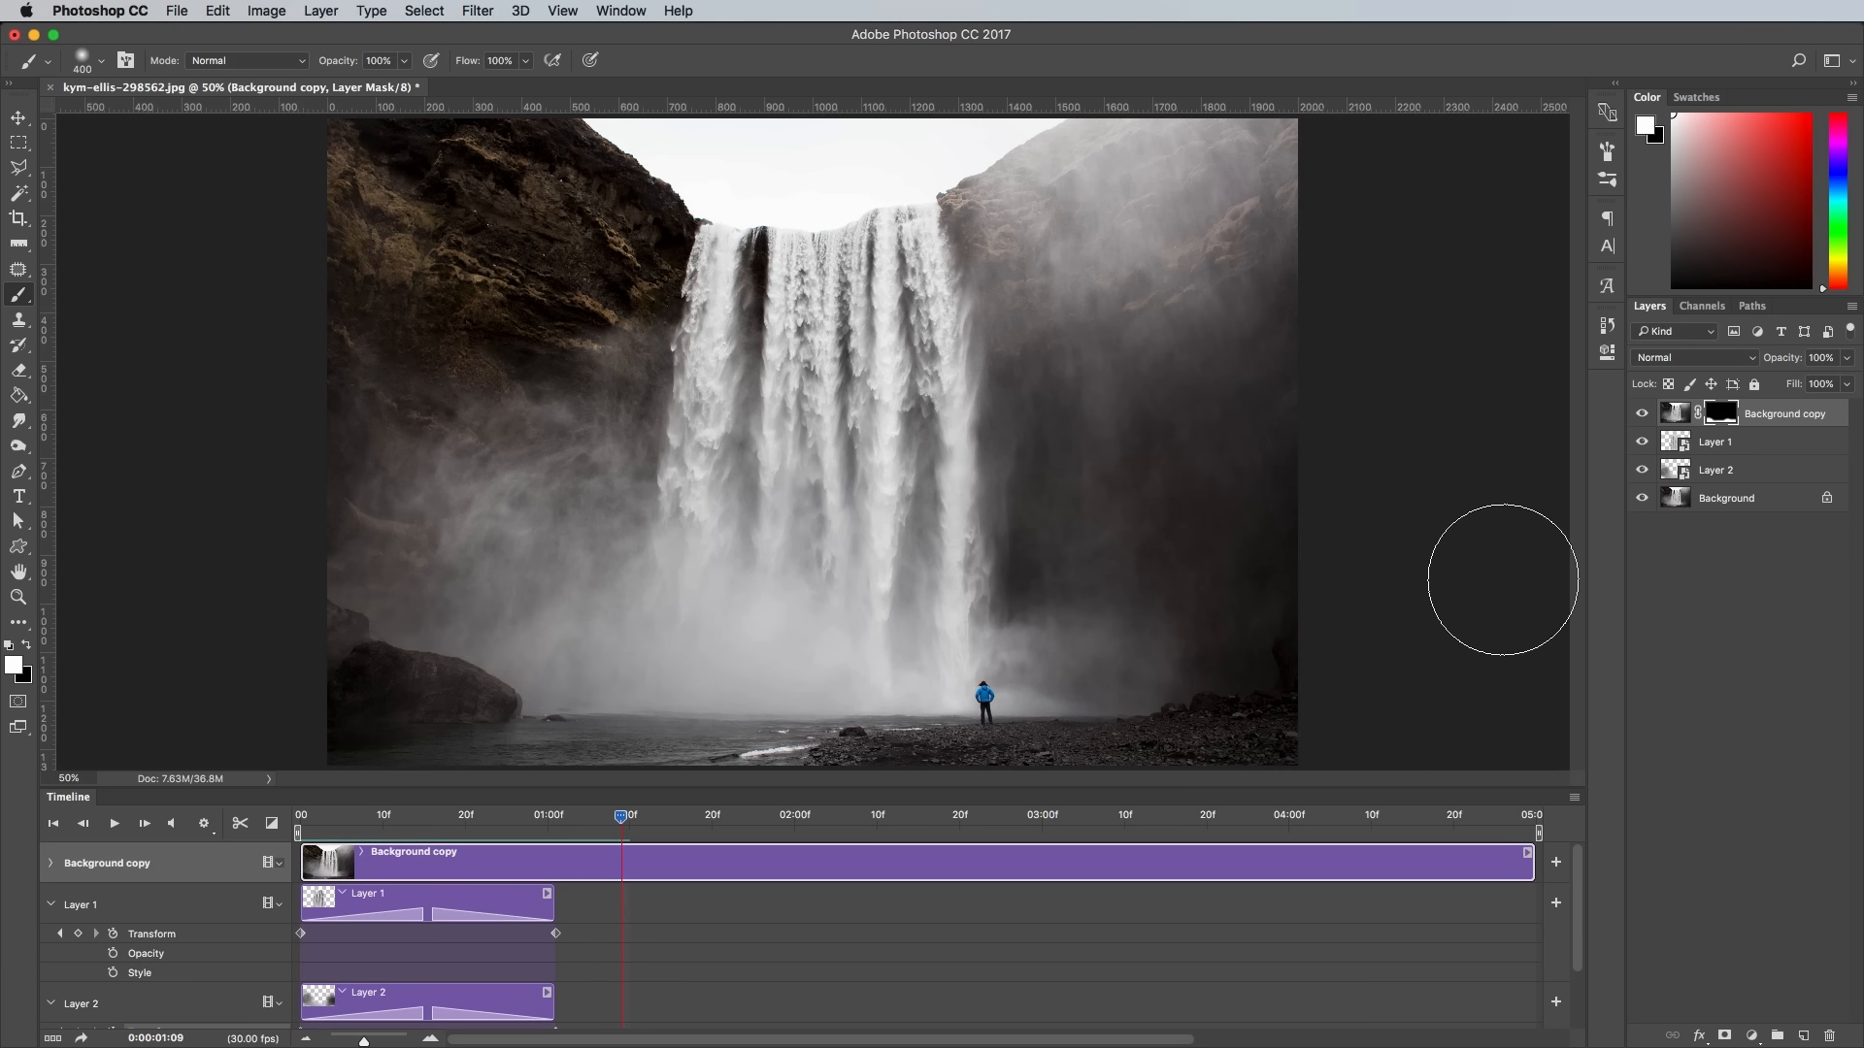
# - Group Layer 1 and Layer 2 and duplicate the group four times below Background copy
pyautogui.click(1775, 452)
pyautogui.keyDown('shift'); pyautogui.click(1775, 472); pyautogui.keyUp('shift')
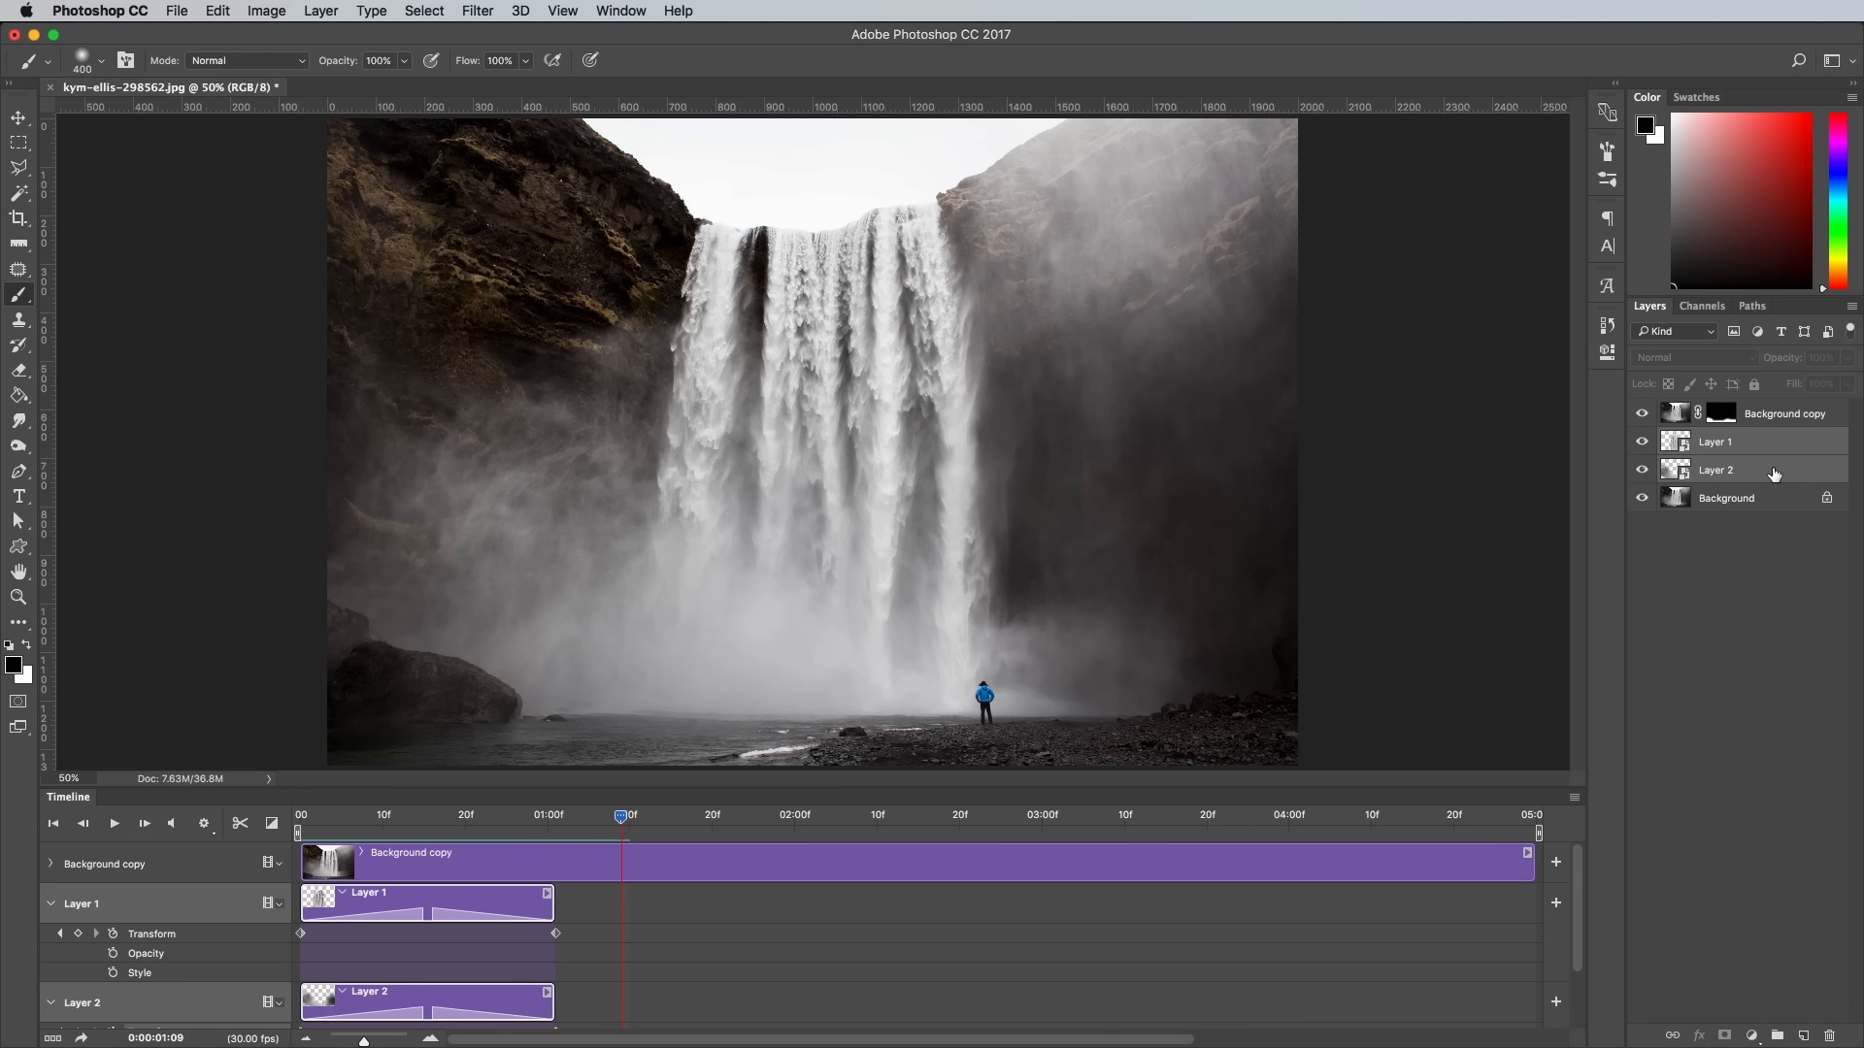
pyautogui.press('super+g')
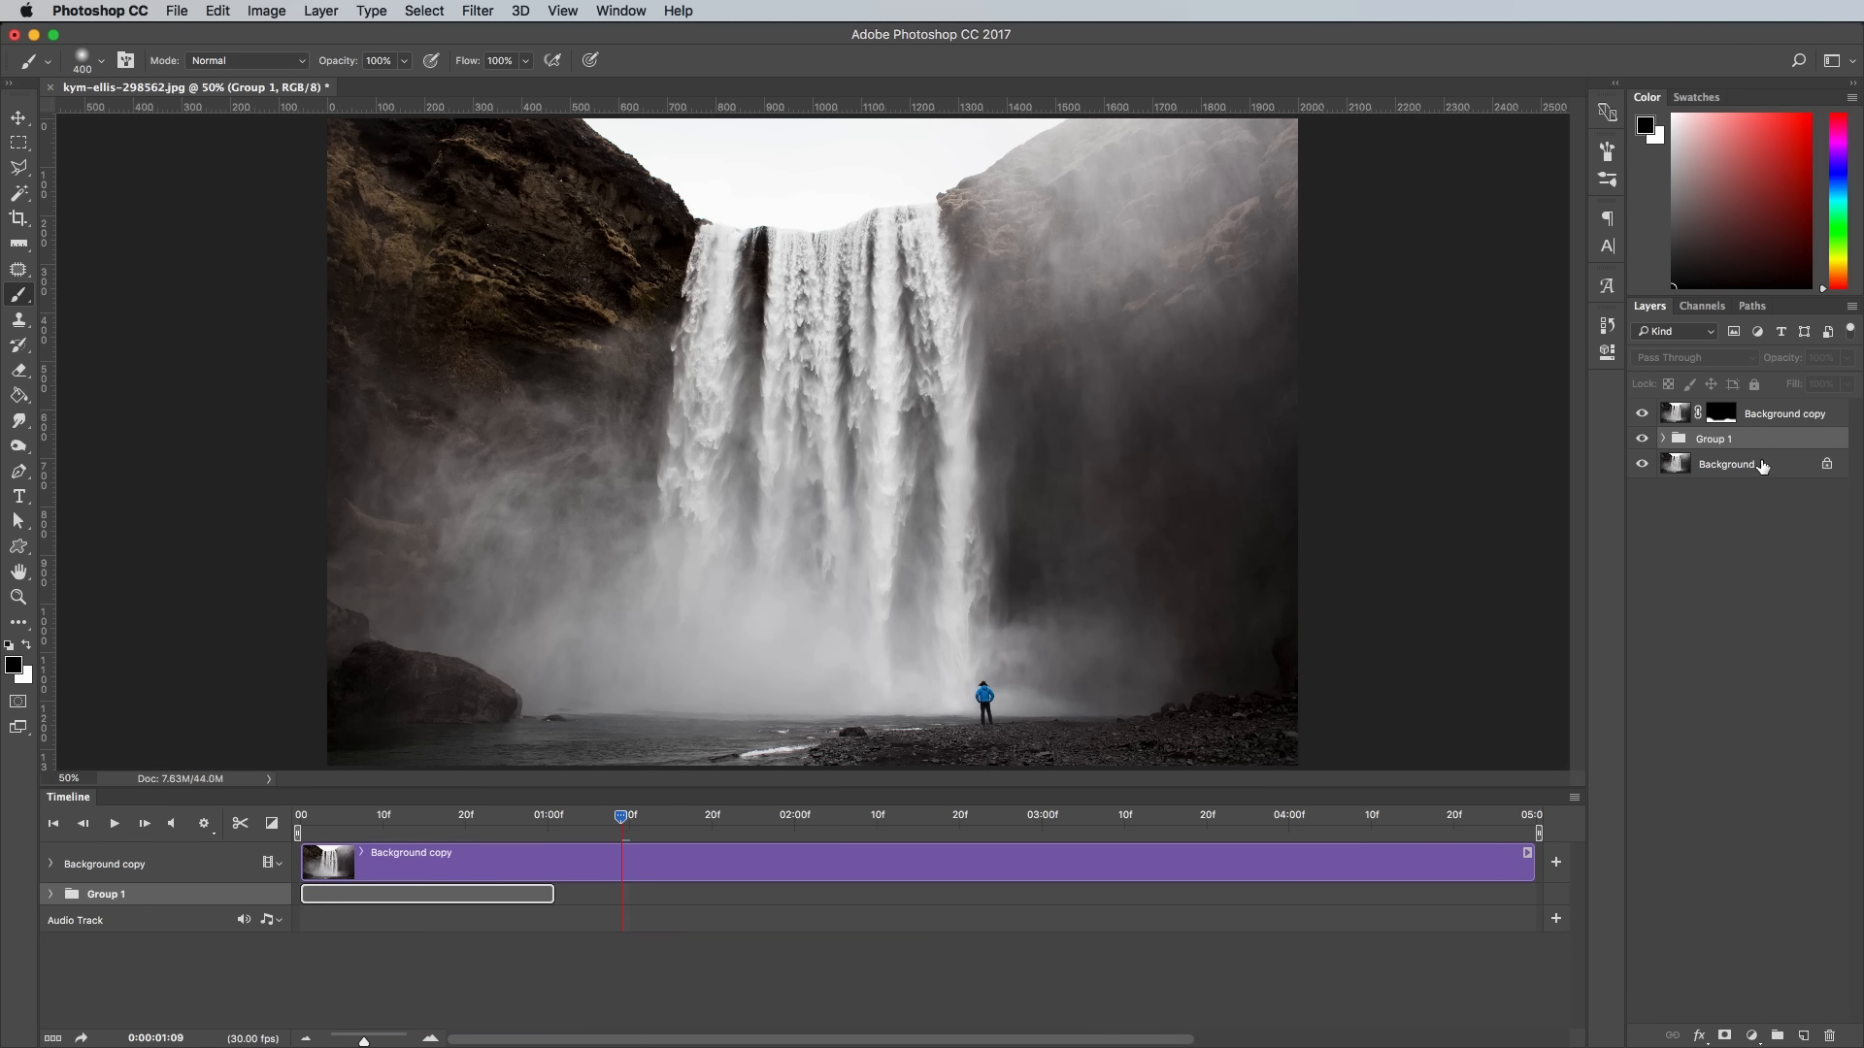
pyautogui.press('super+j')
pyautogui.press('super+j')
pyautogui.press('super+j')
pyautogui.press('super+j')
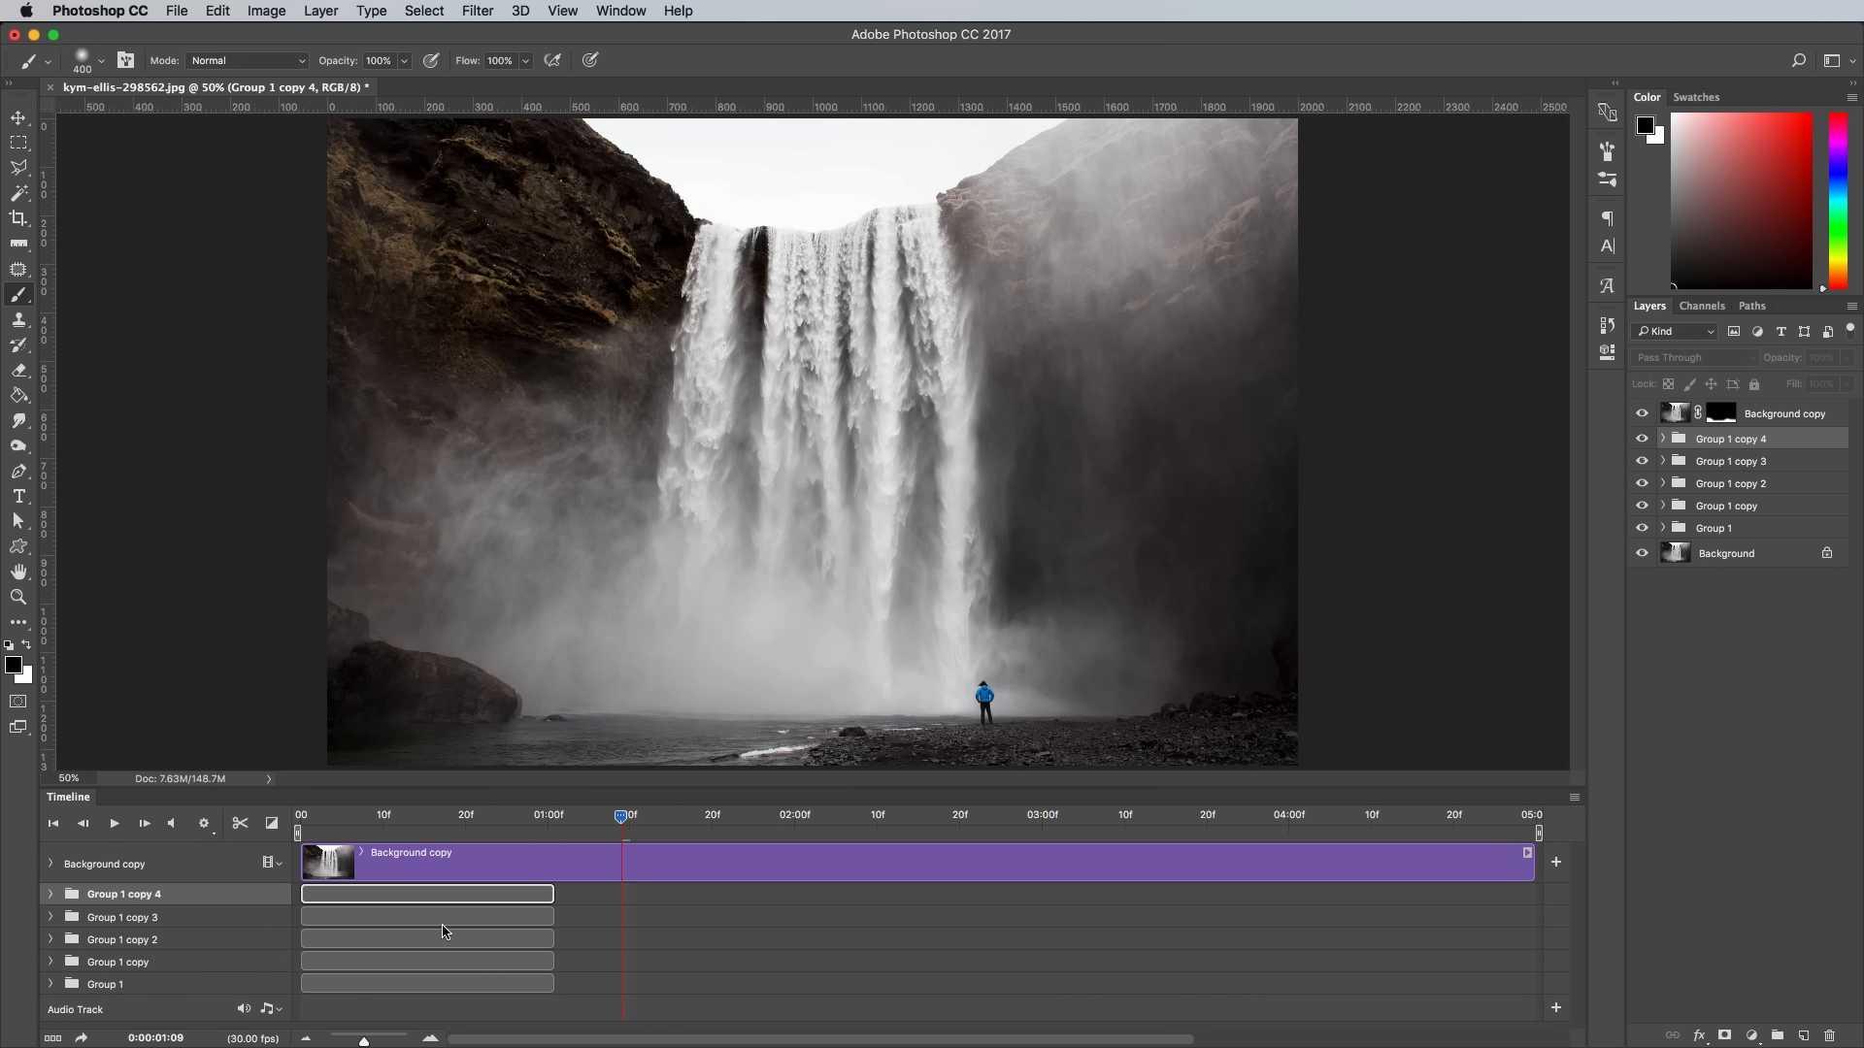
# - Stagger the four group copies along the timeline, starting each clip at the midpoint of the previous group's clip
pyautogui.click(52, 985)
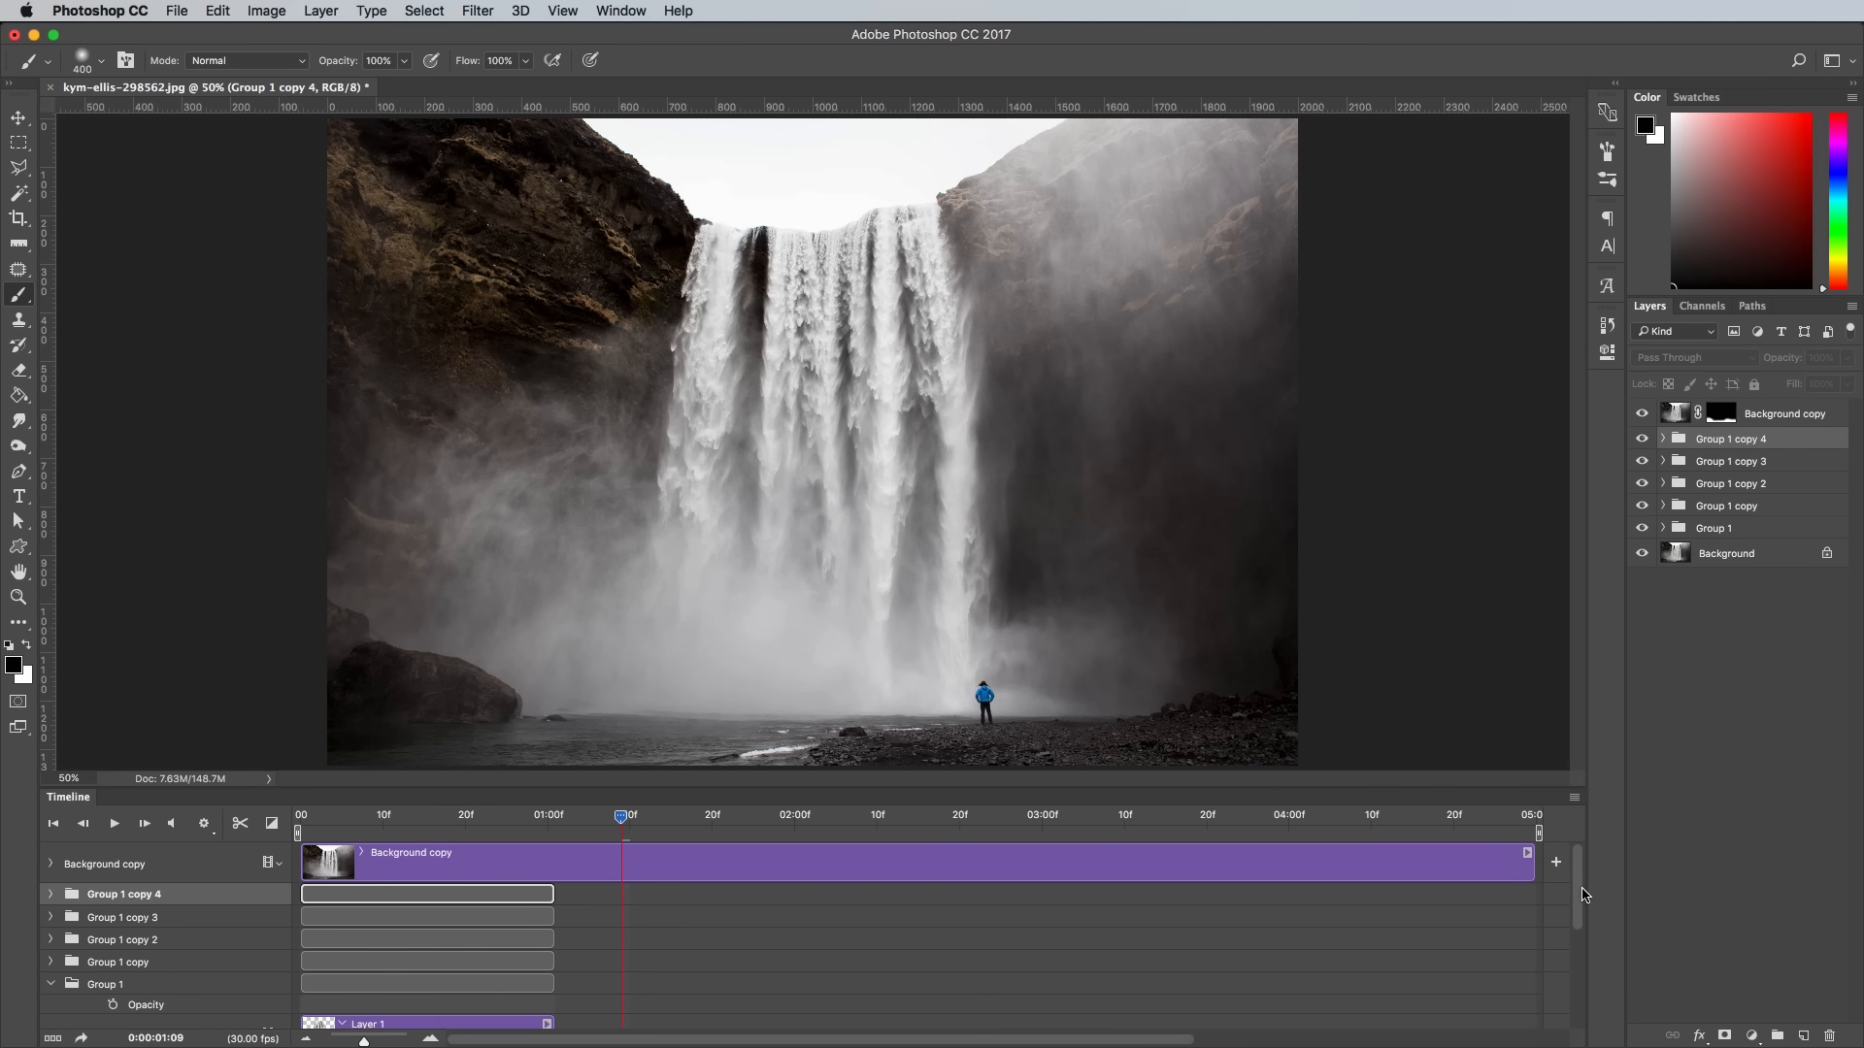
pyautogui.moveTo(1583, 894); pyautogui.dragTo(1584, 911)
pyautogui.moveTo(408, 920); pyautogui.dragTo(704, 899)
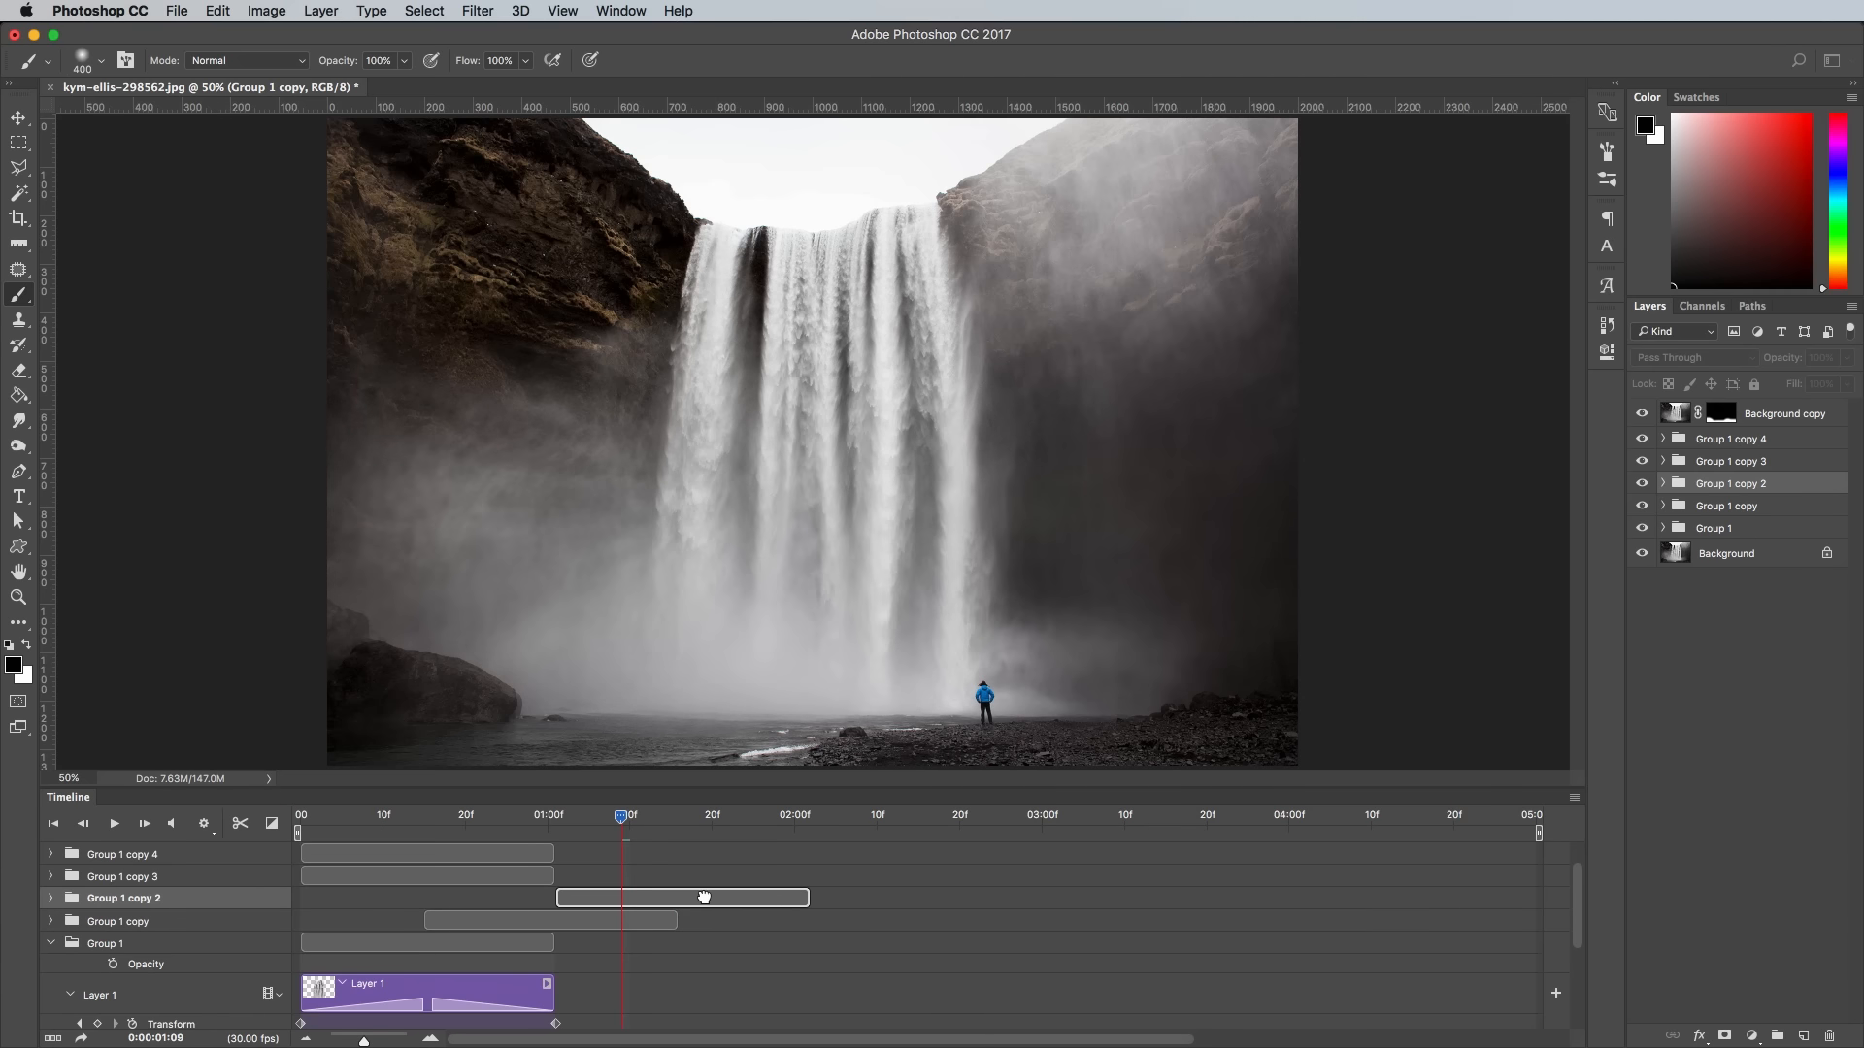
pyautogui.moveTo(542, 876); pyautogui.dragTo(824, 872)
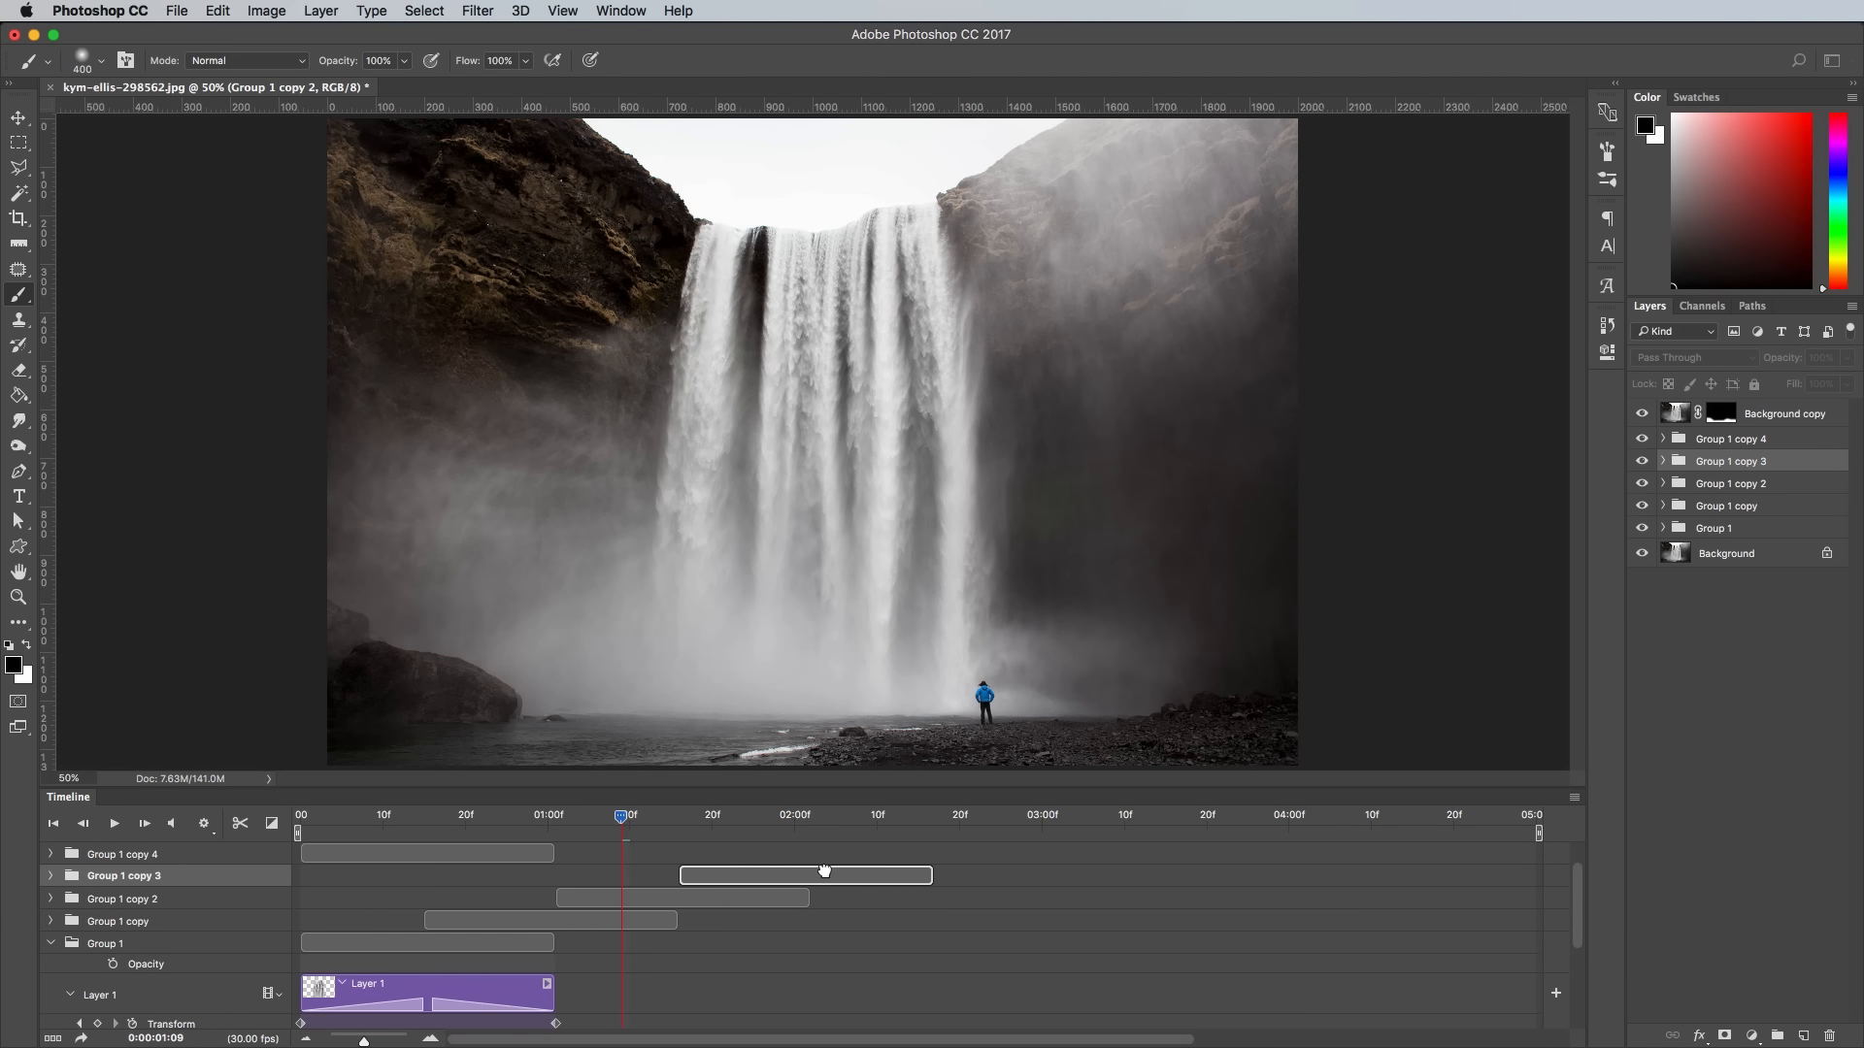
pyautogui.moveTo(438, 858); pyautogui.dragTo(940, 854)
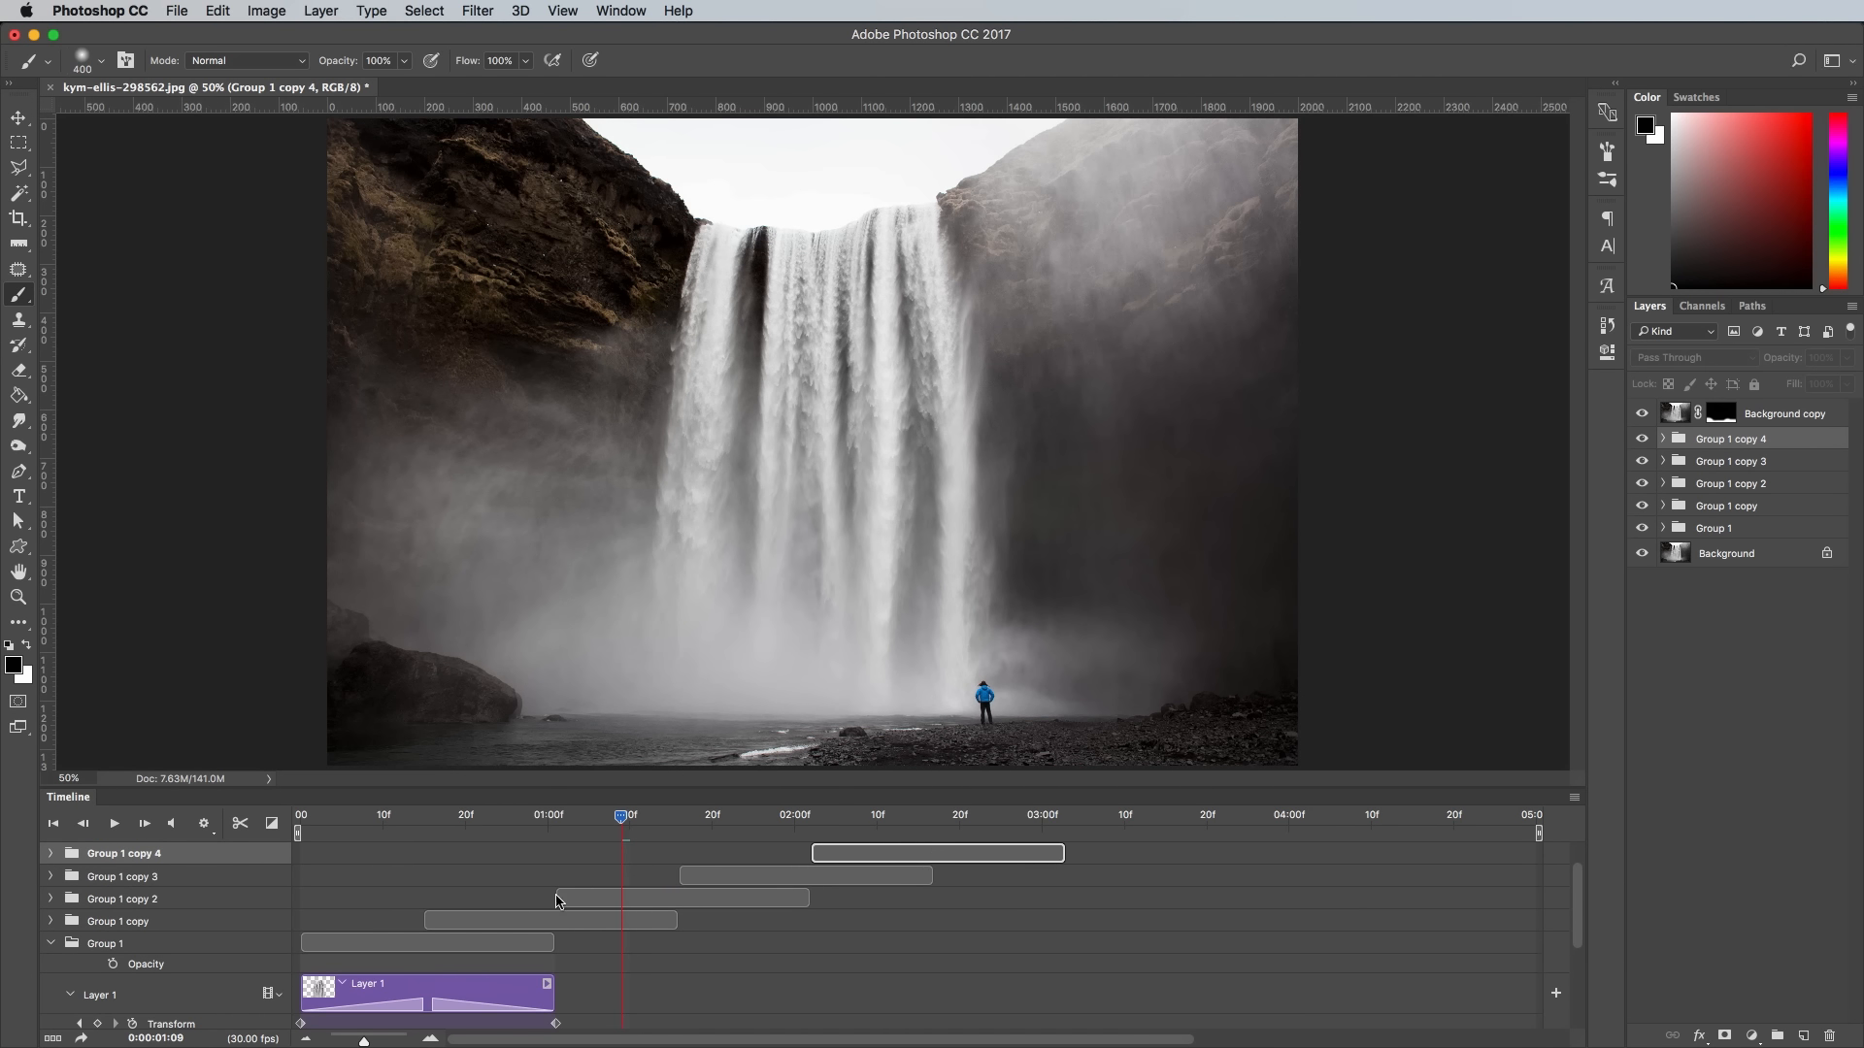
pyautogui.click(53, 941)
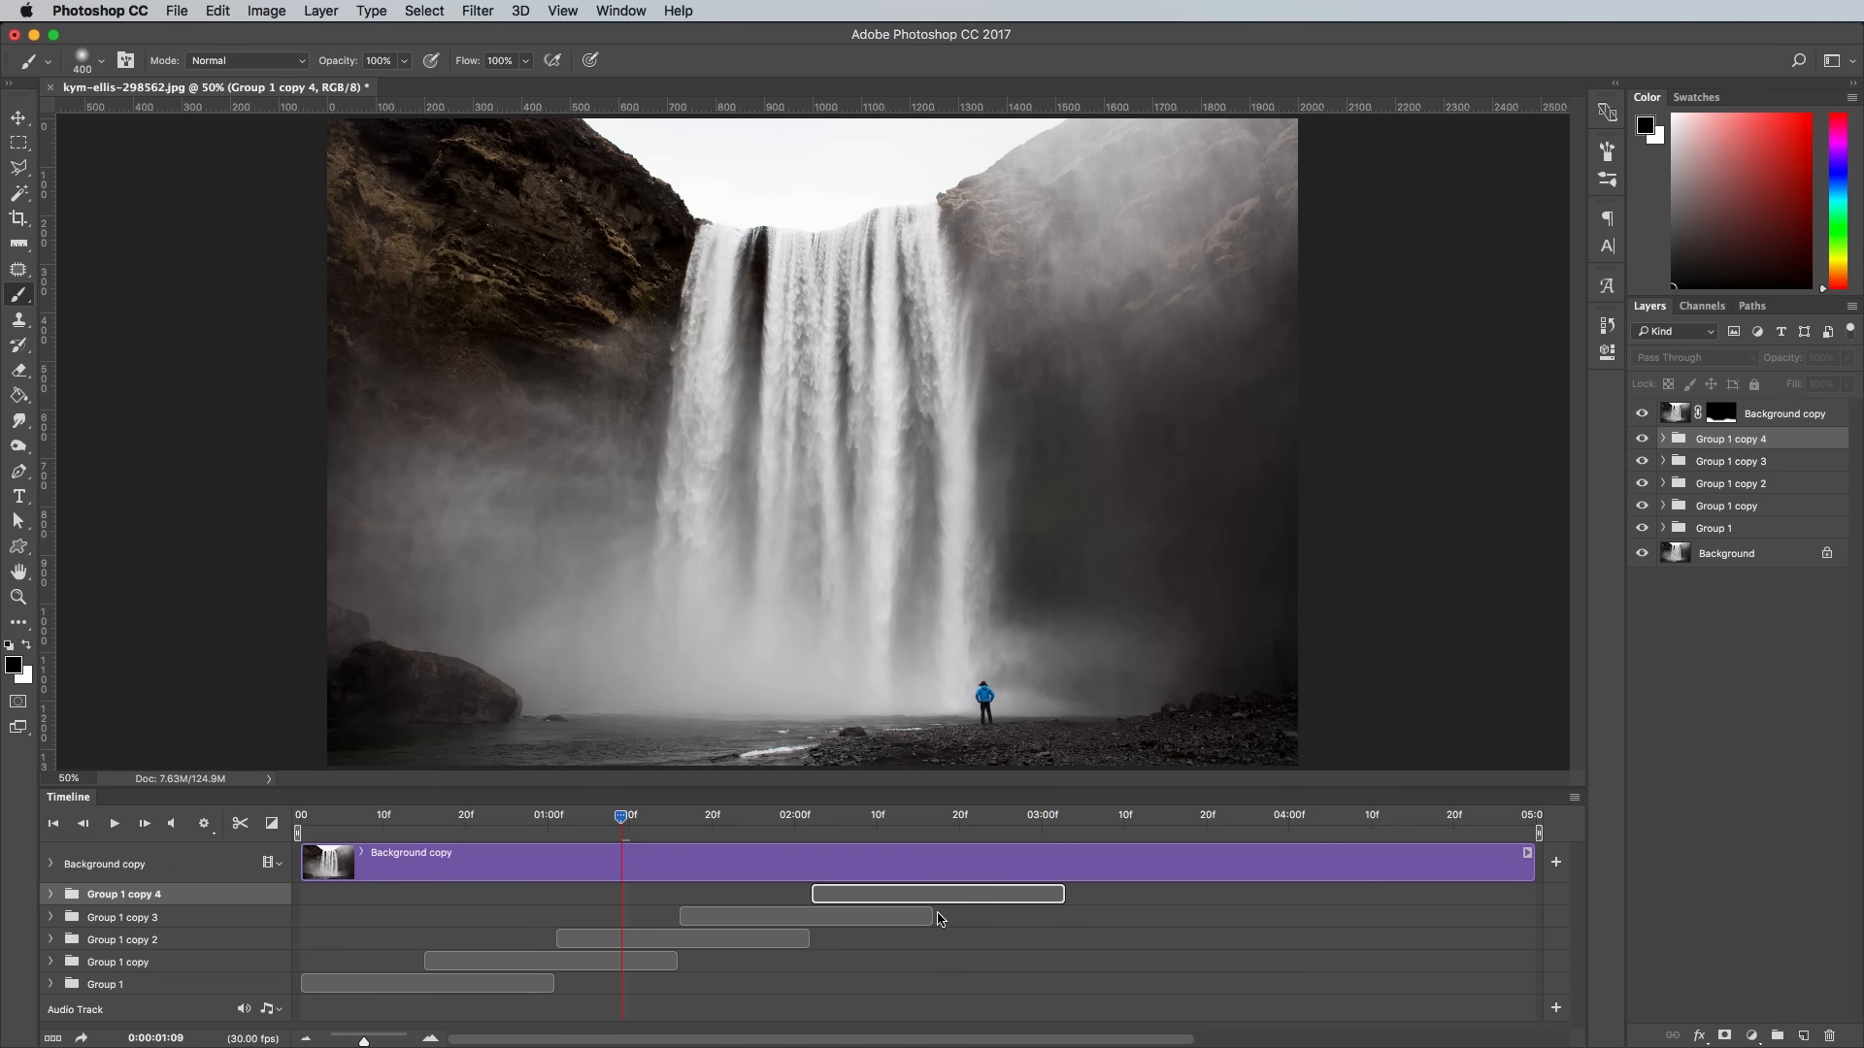
# - Play back the staggered groups from the start of the timeline to check the continuous motion
pyautogui.moveTo(596, 823); pyautogui.dragTo(289, 823)
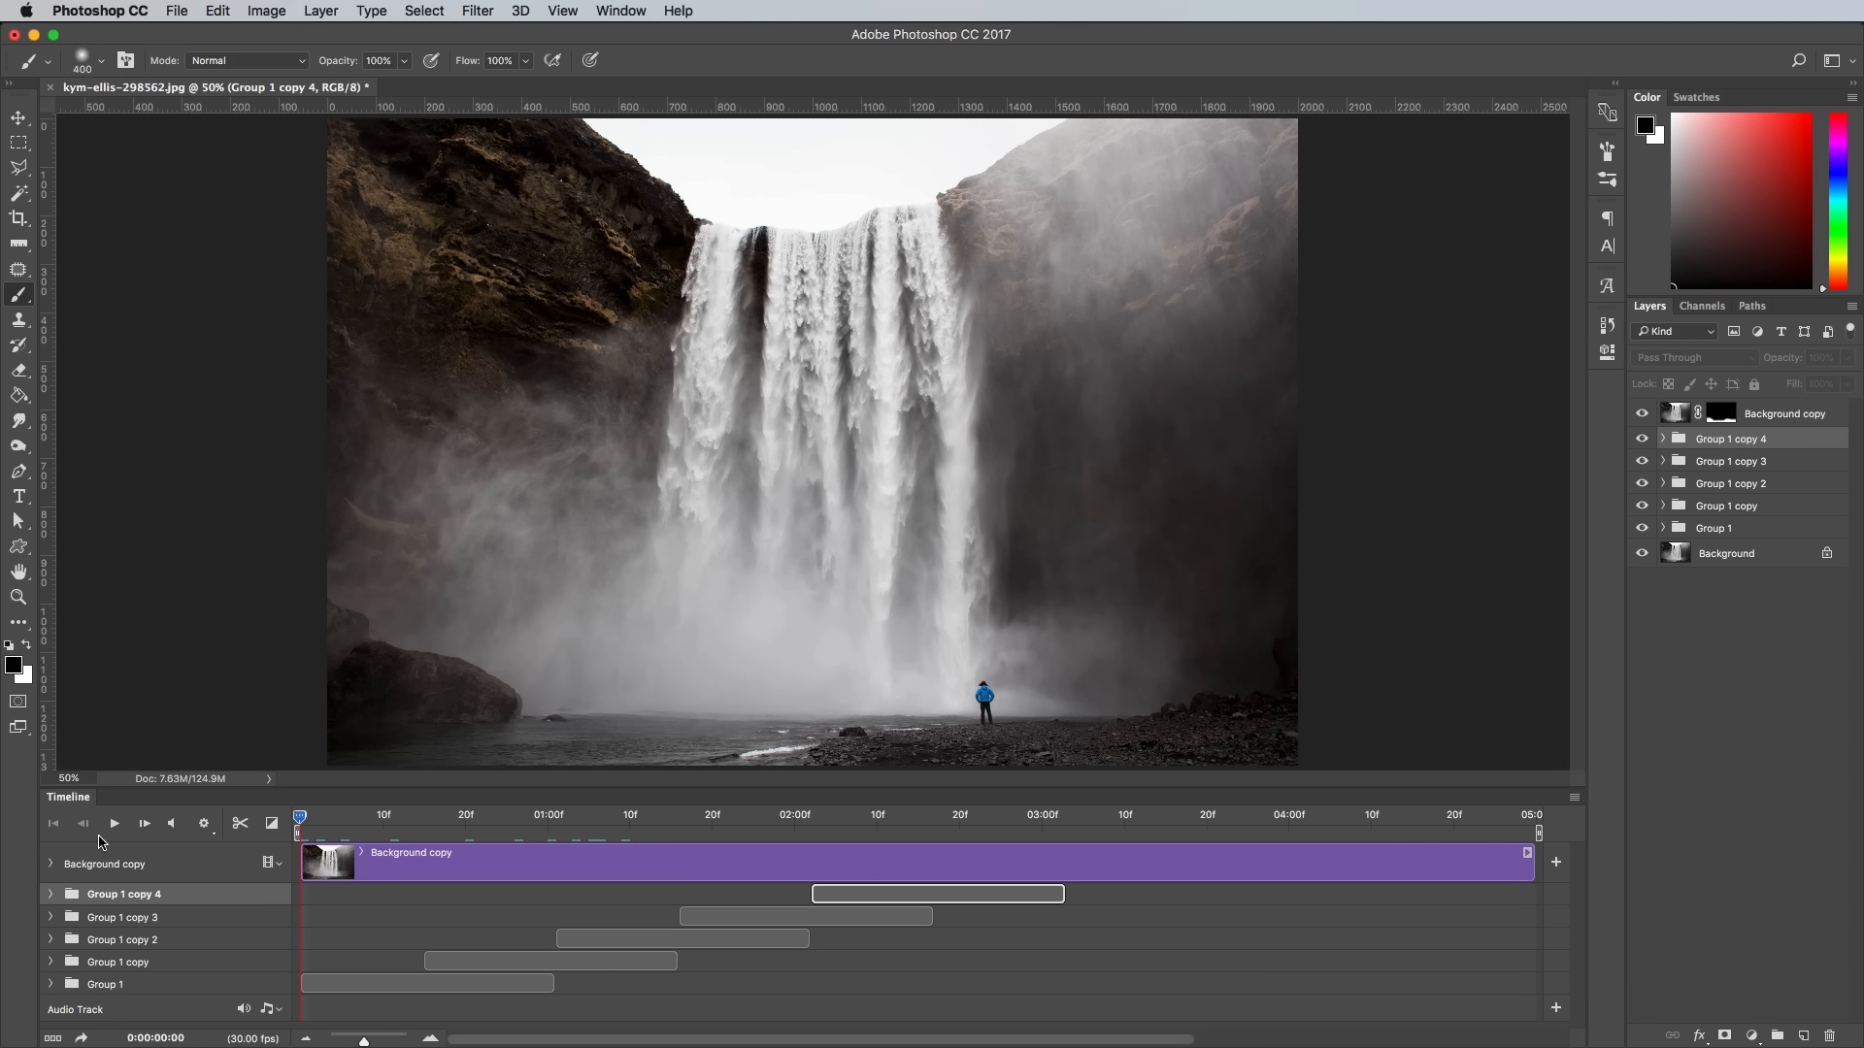
pyautogui.click(115, 824)
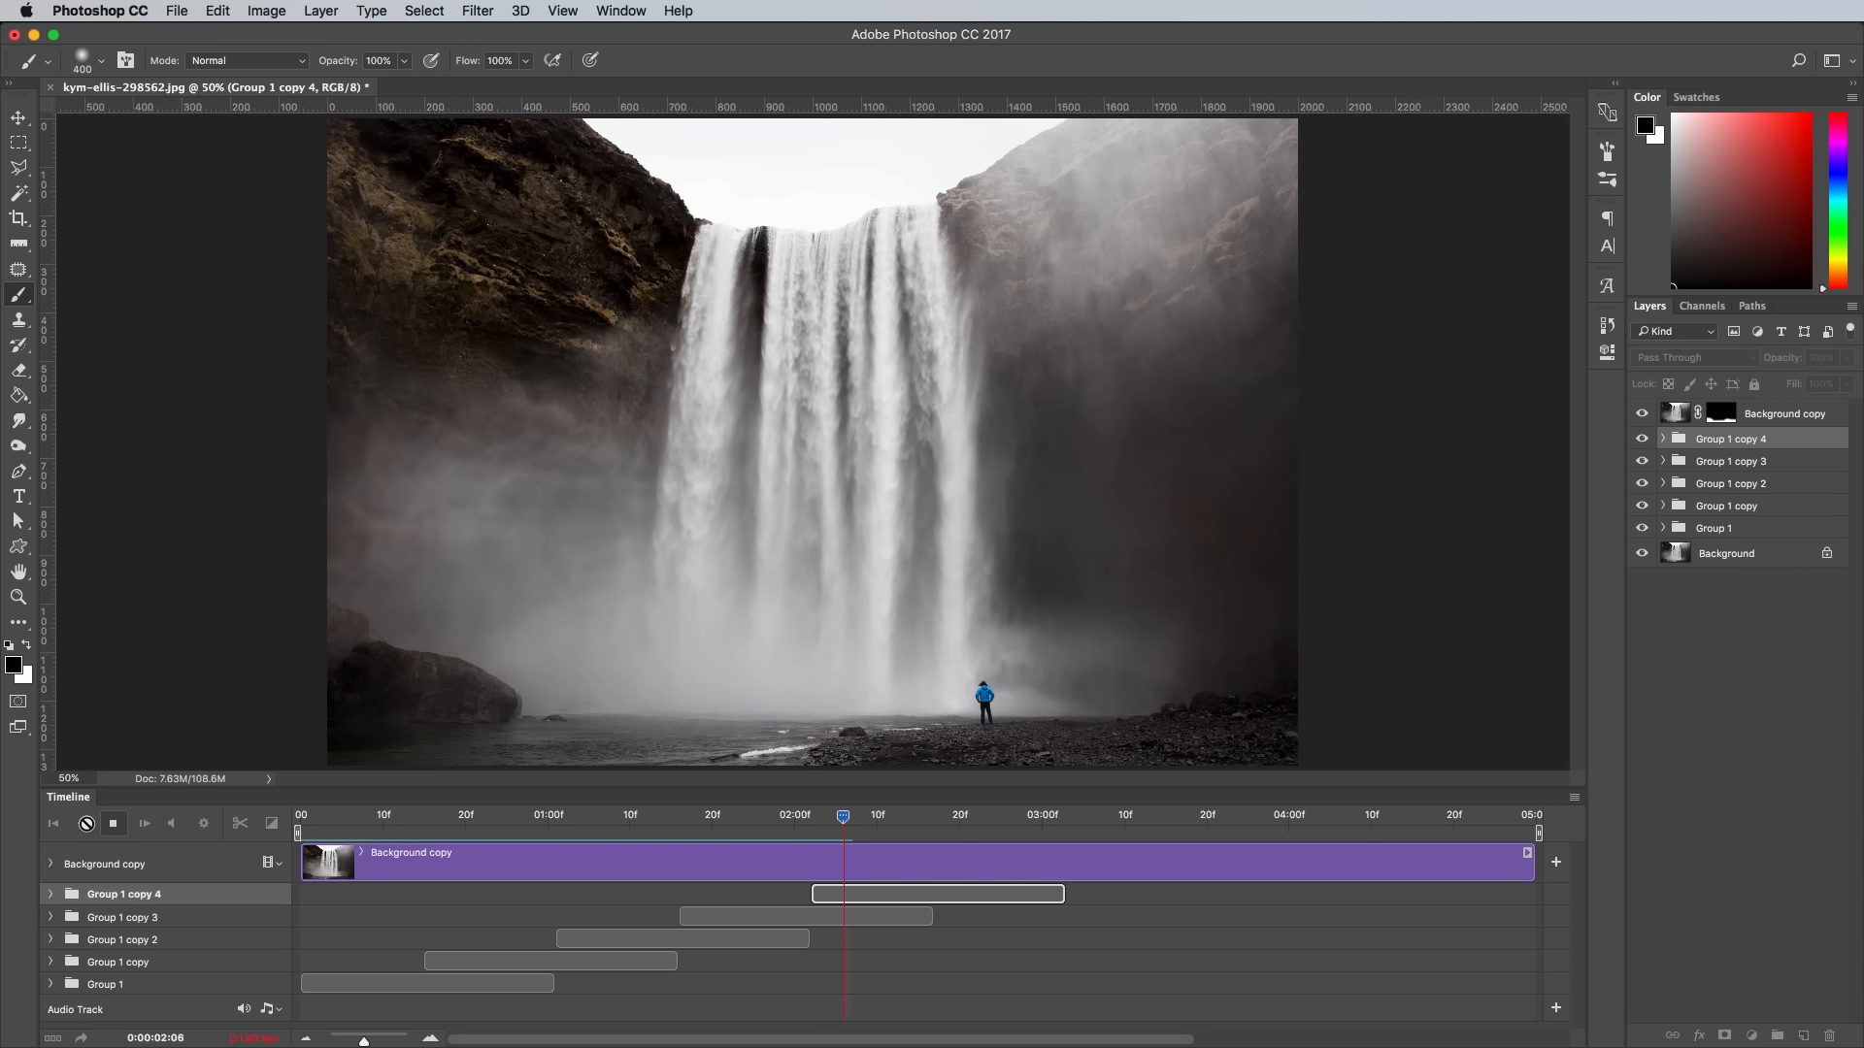
pyautogui.click(112, 823)
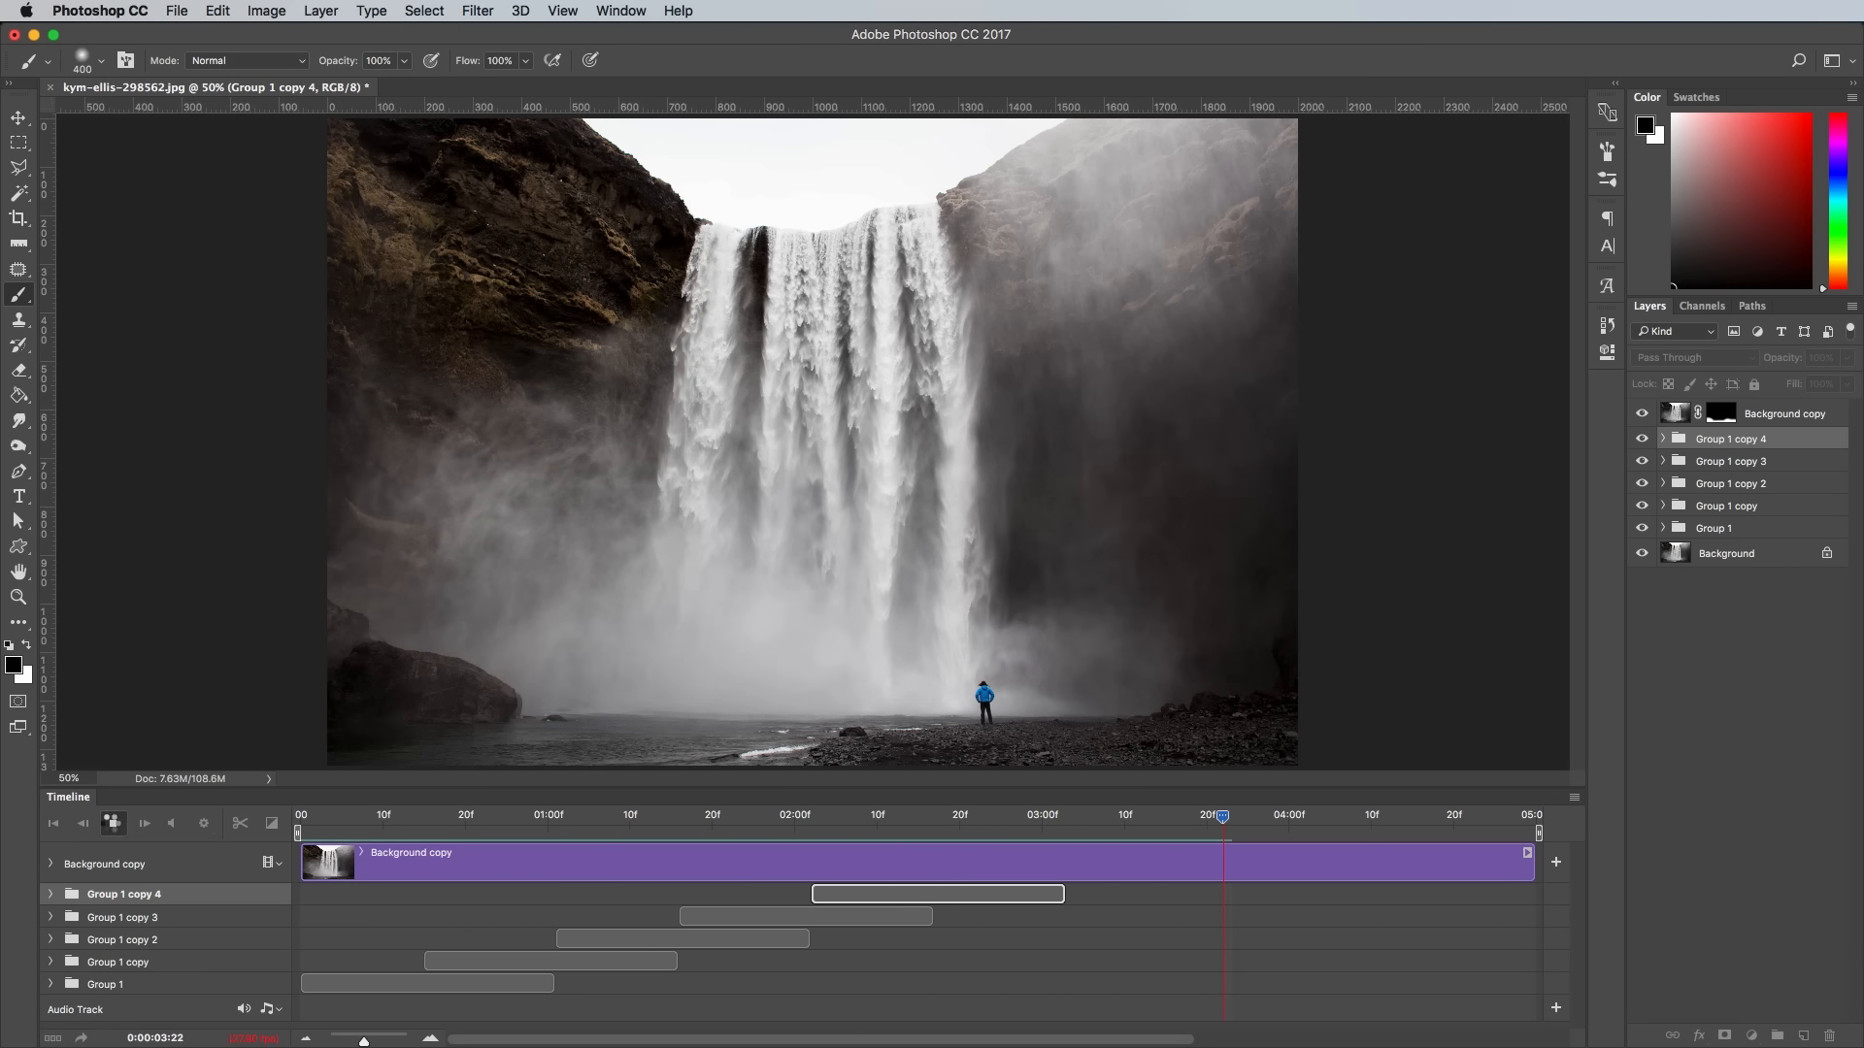
# - Trim Background copy's clip to the end of Group 1 copy 3 and shift a duplicate of Group 1 copy 4 halfway before the timeline start
pyautogui.moveTo(1527, 869); pyautogui.dragTo(941, 847)
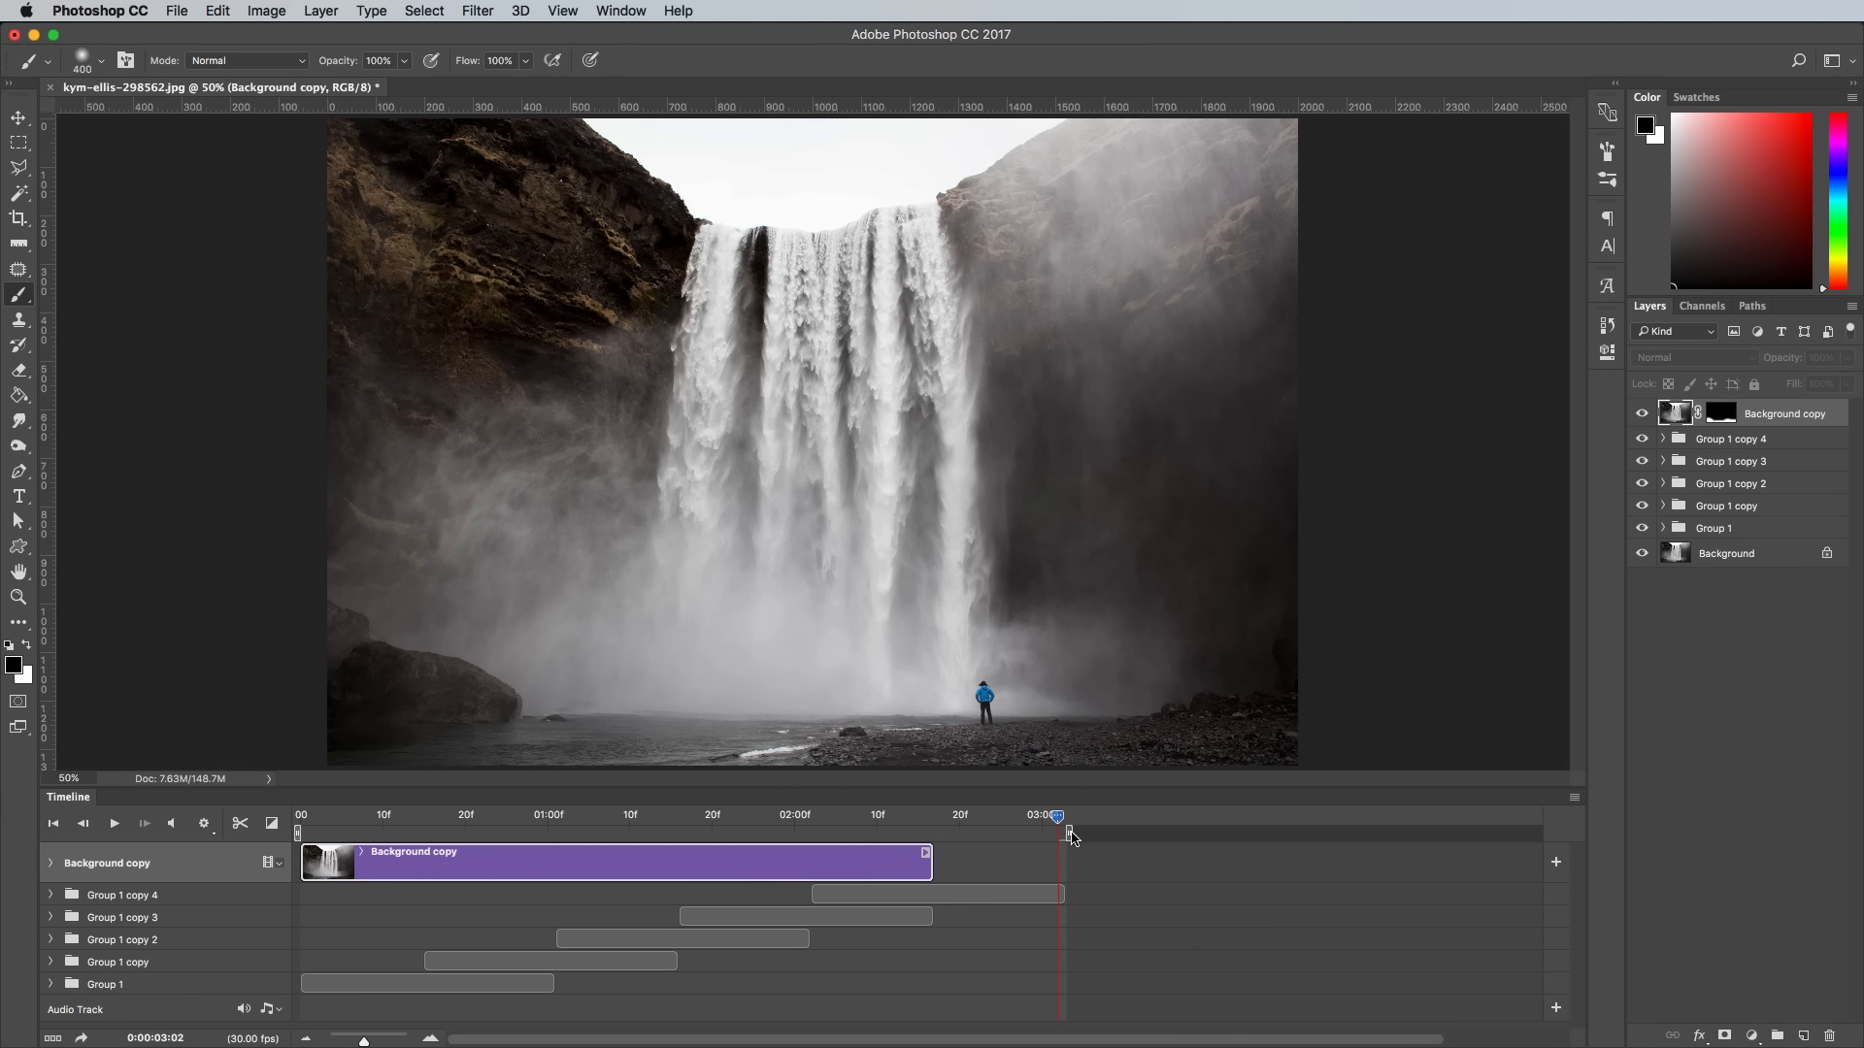
pyautogui.click(1790, 445)
pyautogui.press('super+j')
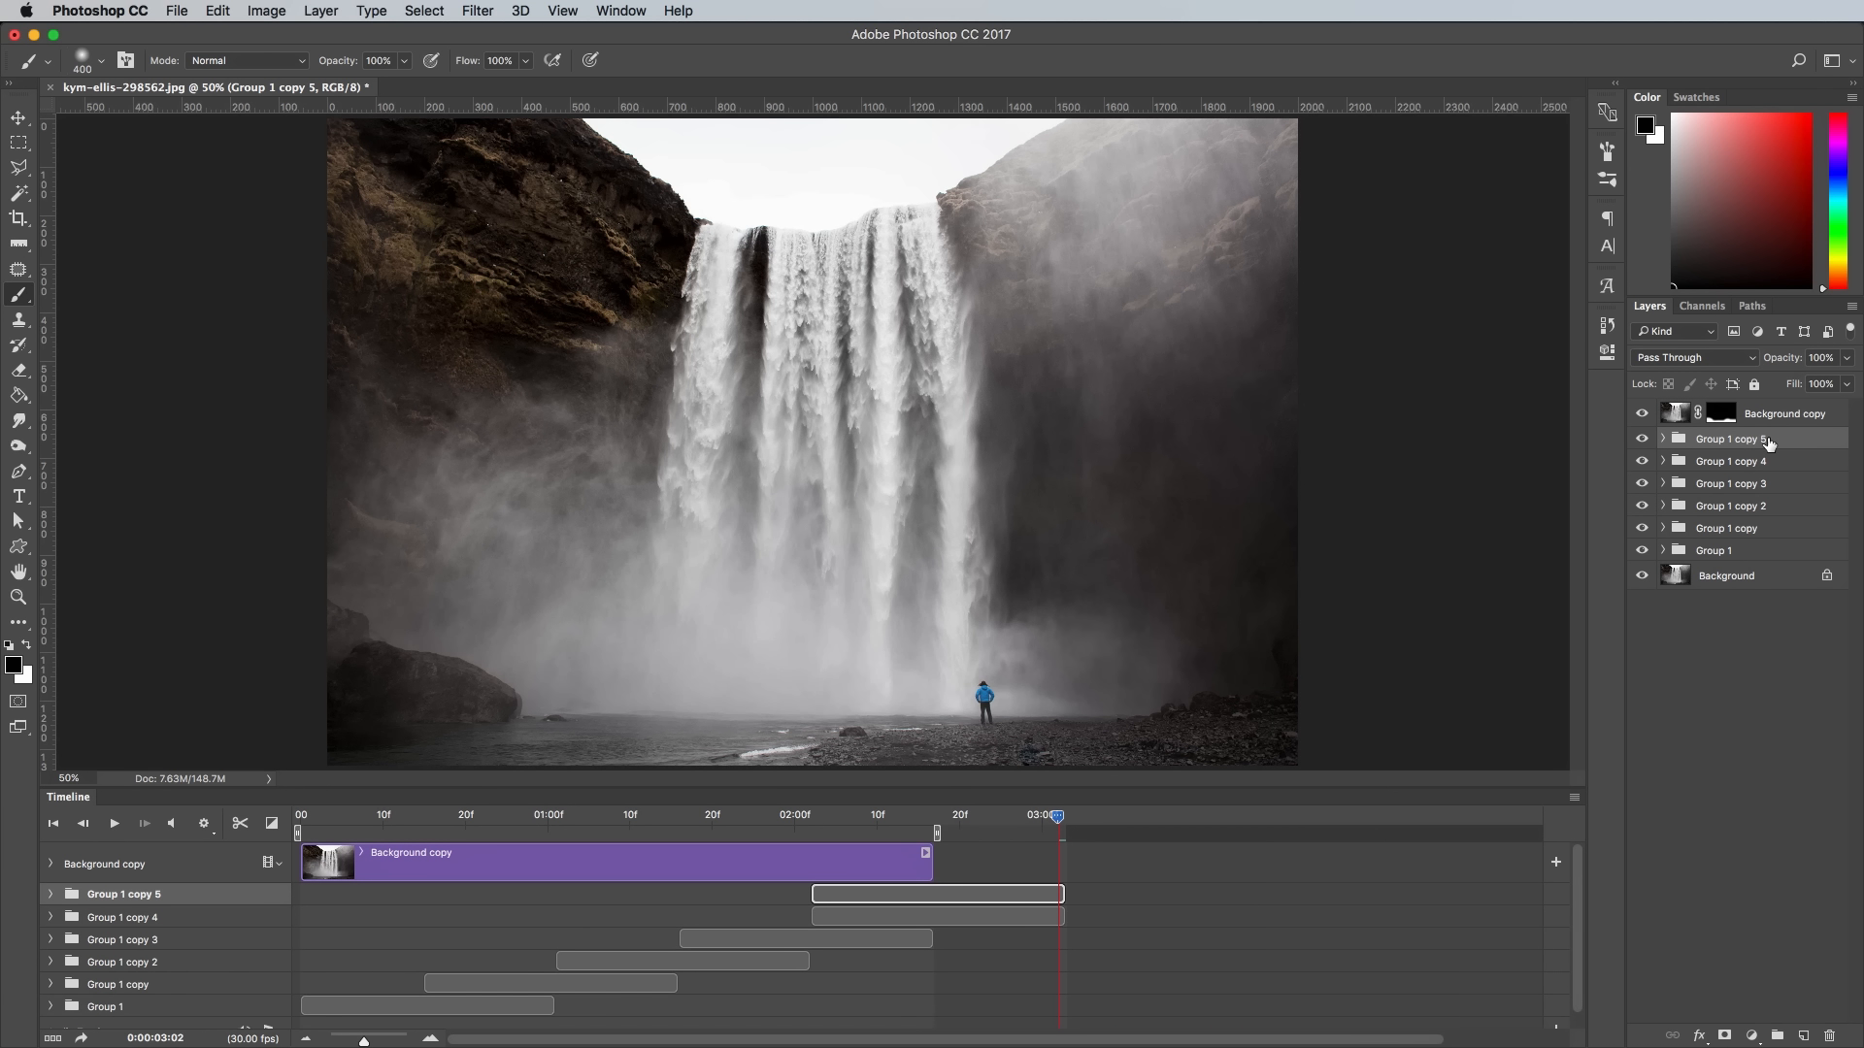
pyautogui.click(51, 894)
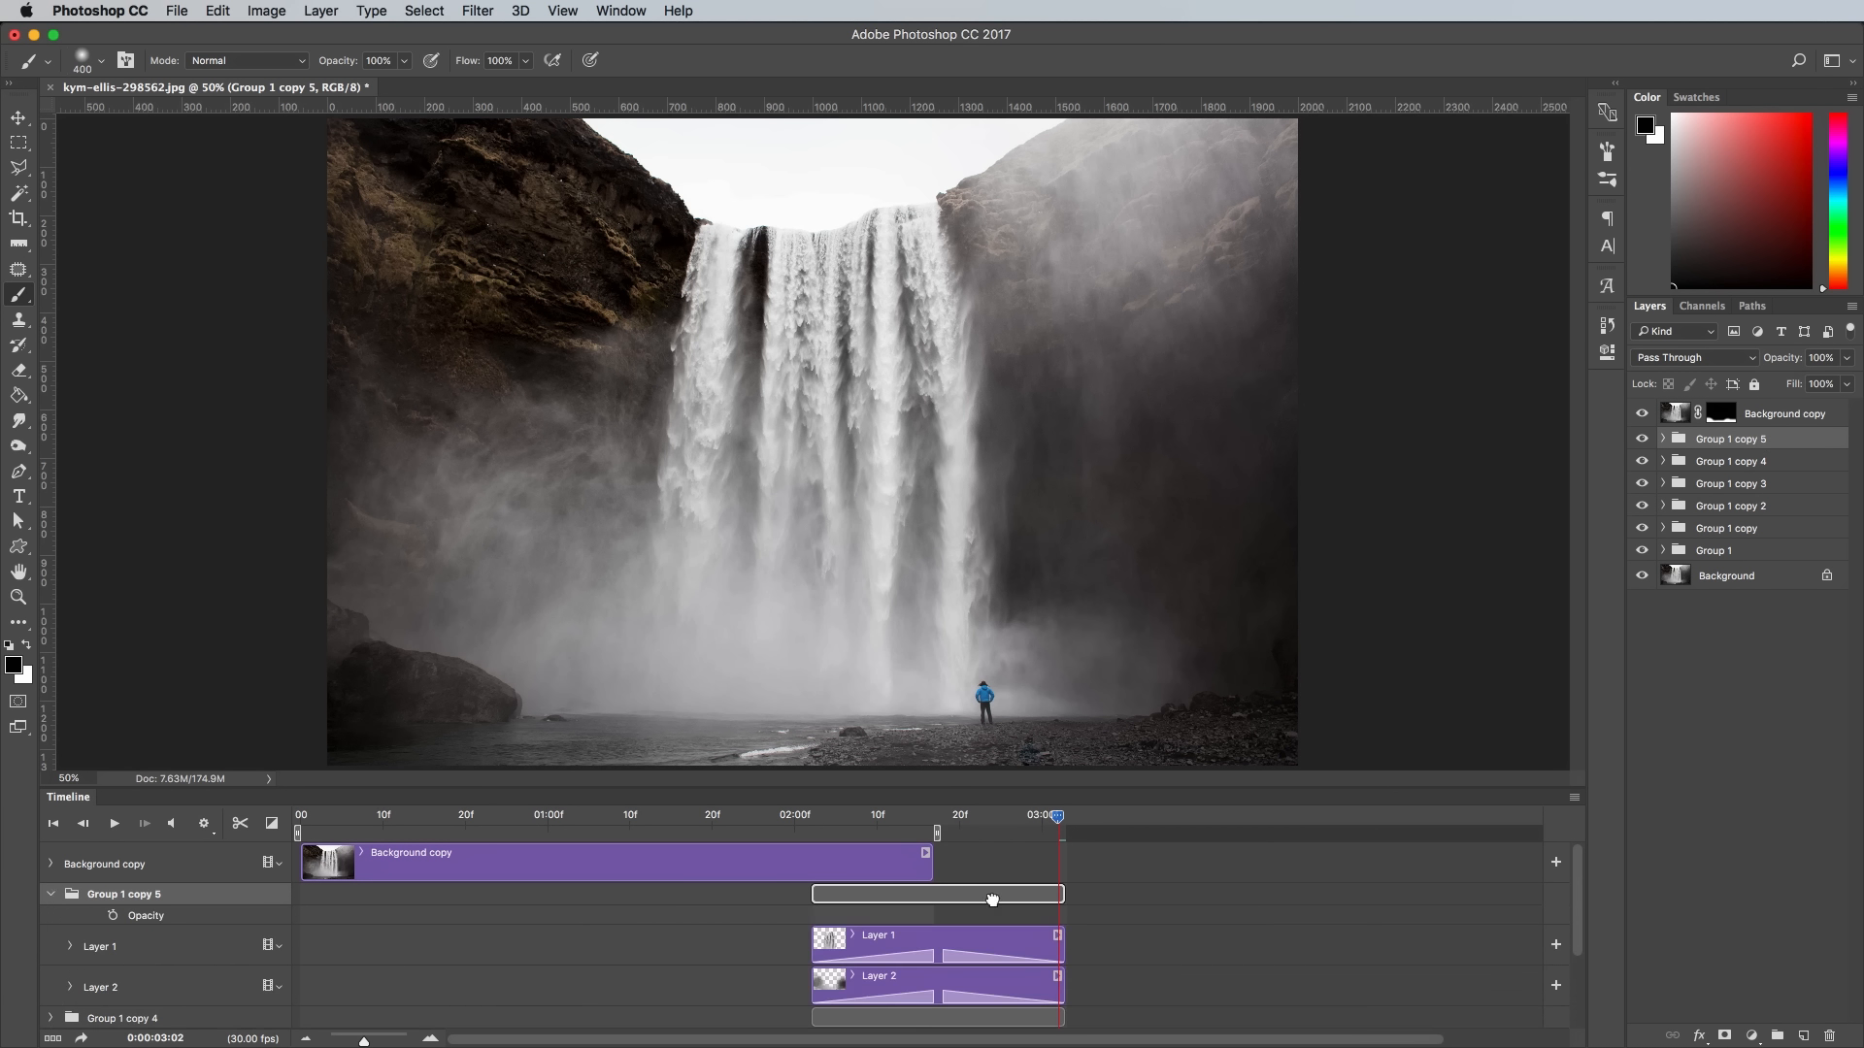
pyautogui.moveTo(992, 899); pyautogui.dragTo(364, 905)
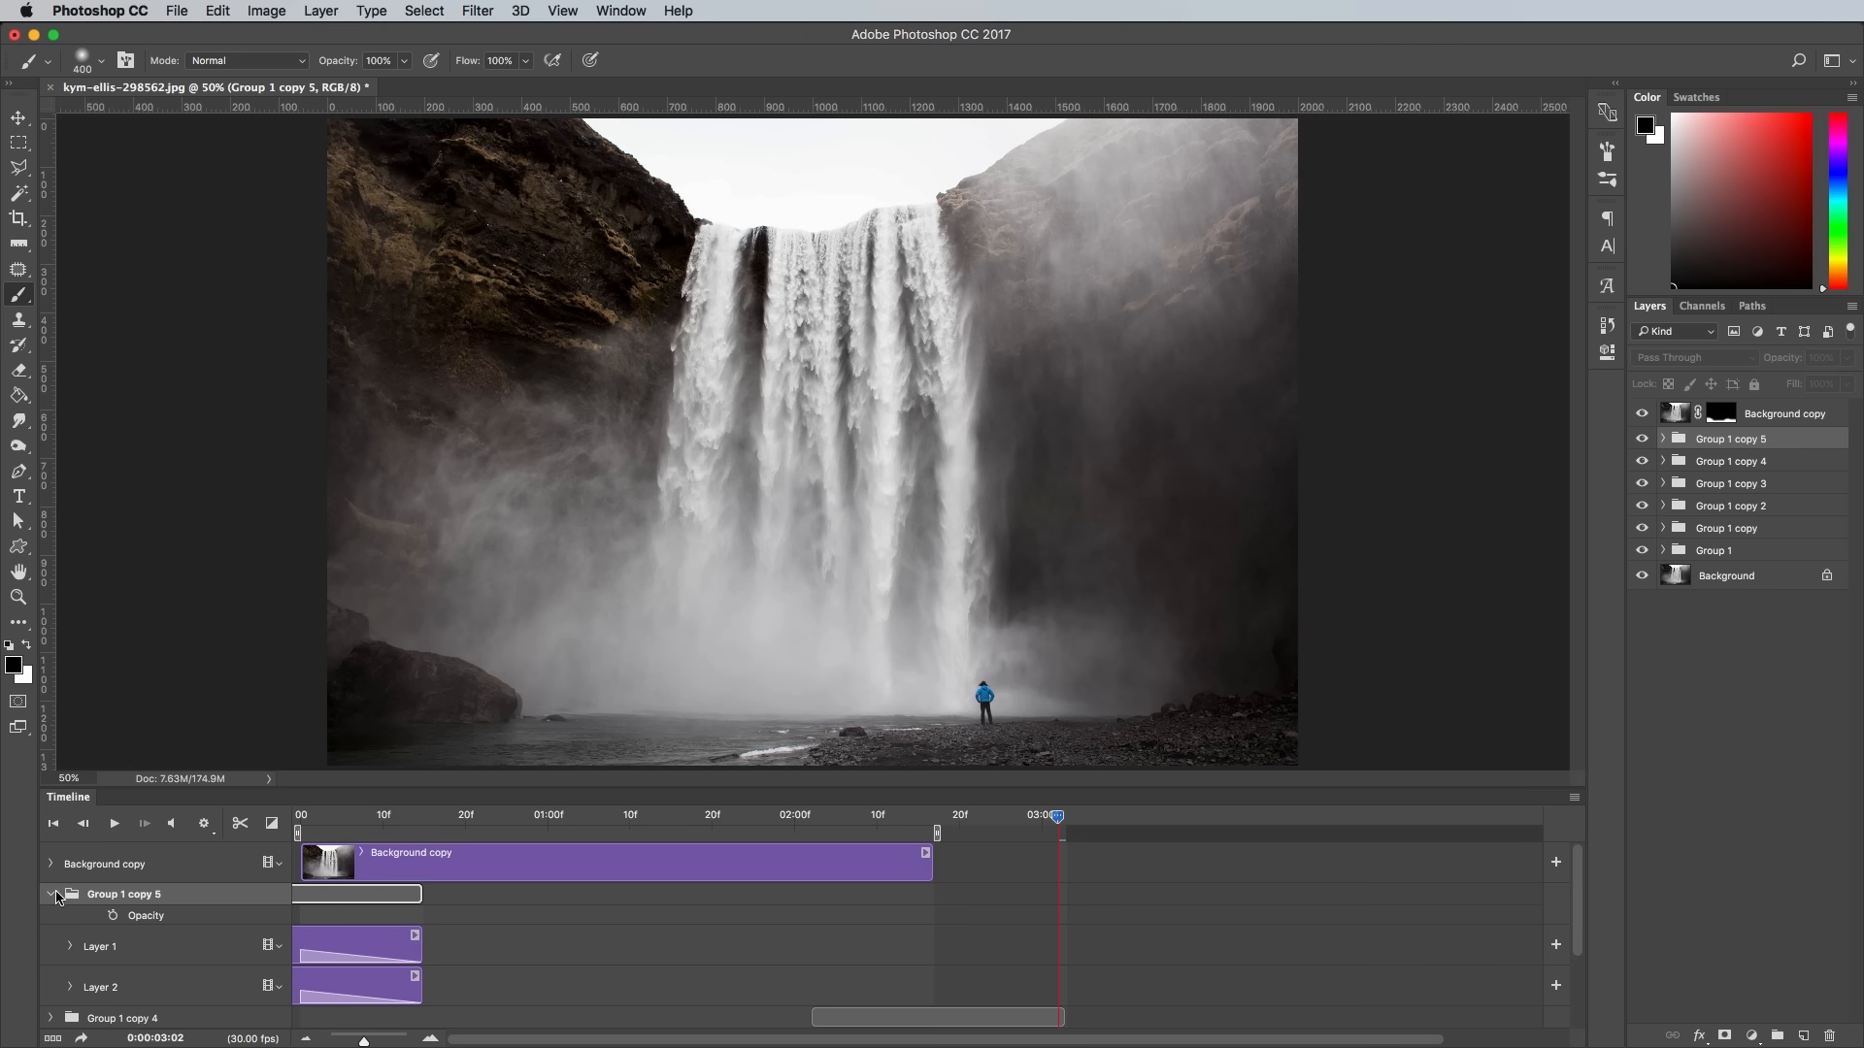
pyautogui.click(51, 894)
# - Play back the trimmed animation from the start to check that it loops seamlessly
pyautogui.moveTo(358, 818); pyautogui.dragTo(272, 824)
pyautogui.click(115, 824)
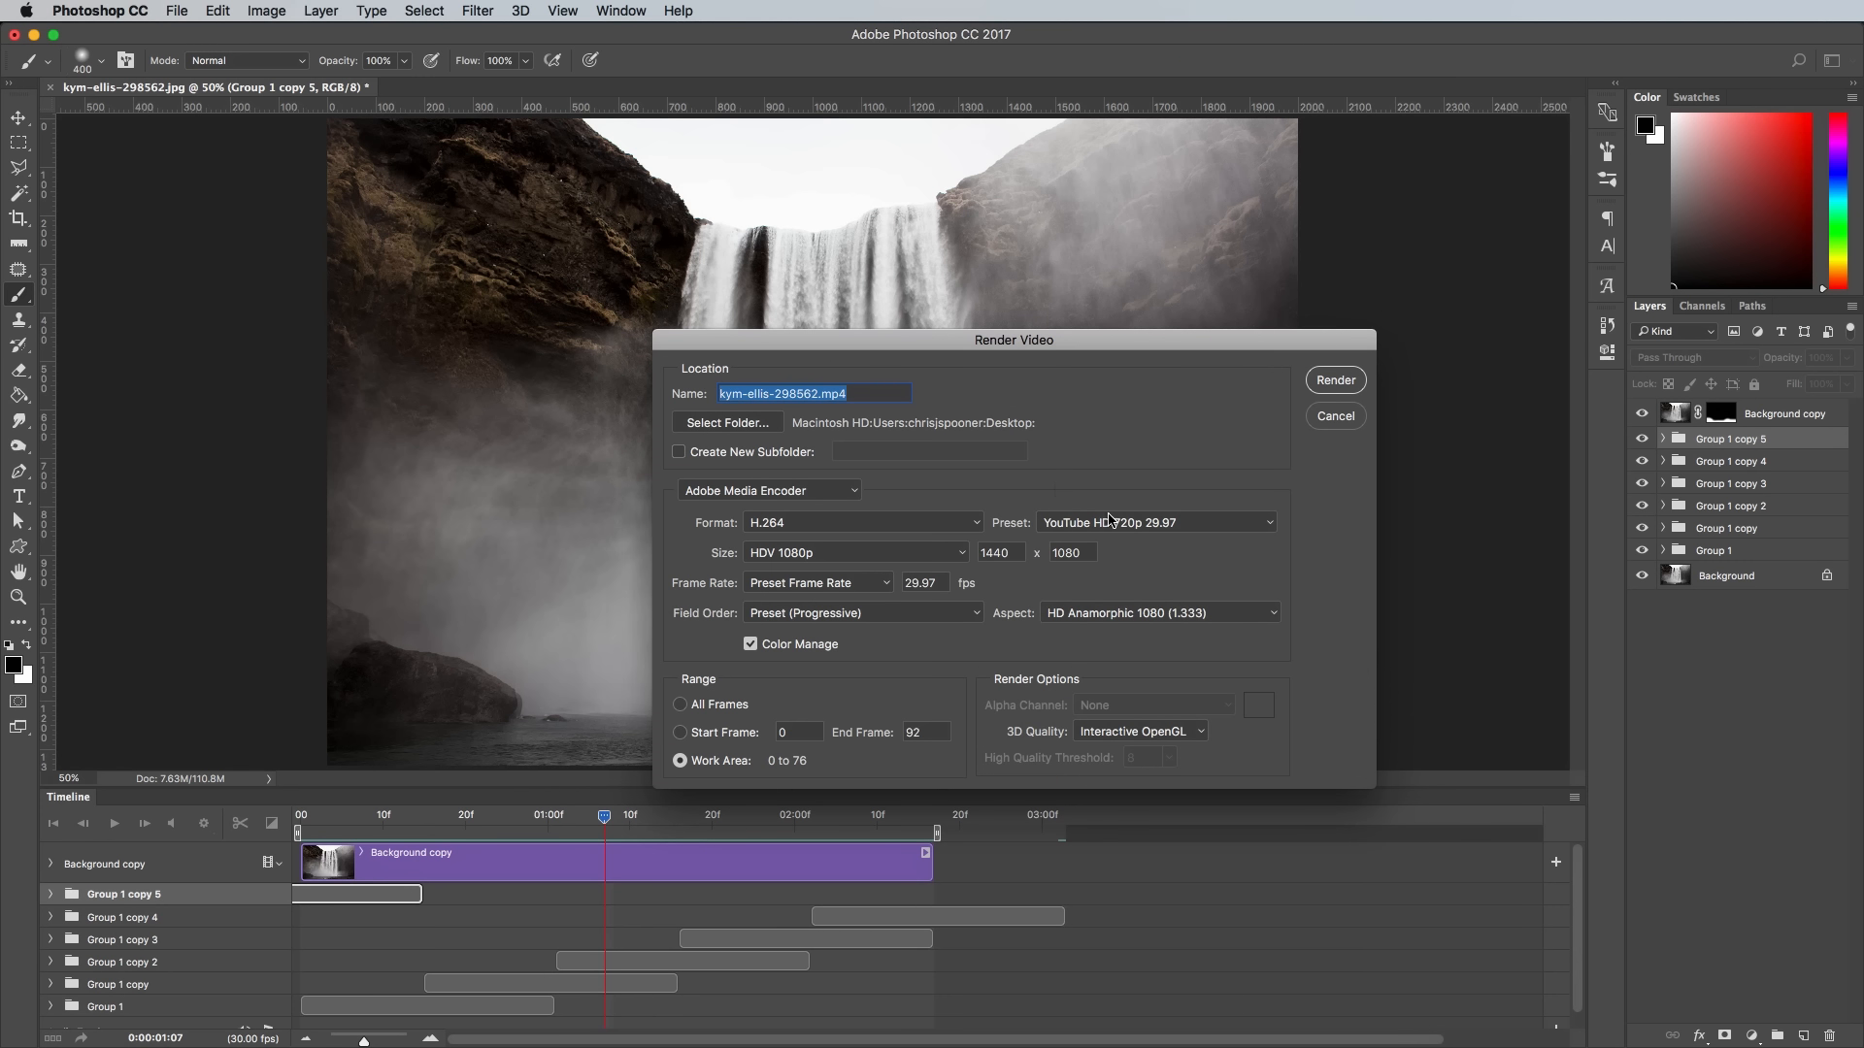
# - Set the H.264 video render preset to YouTube HD 1080p 29.97
pyautogui.click(1110, 519)
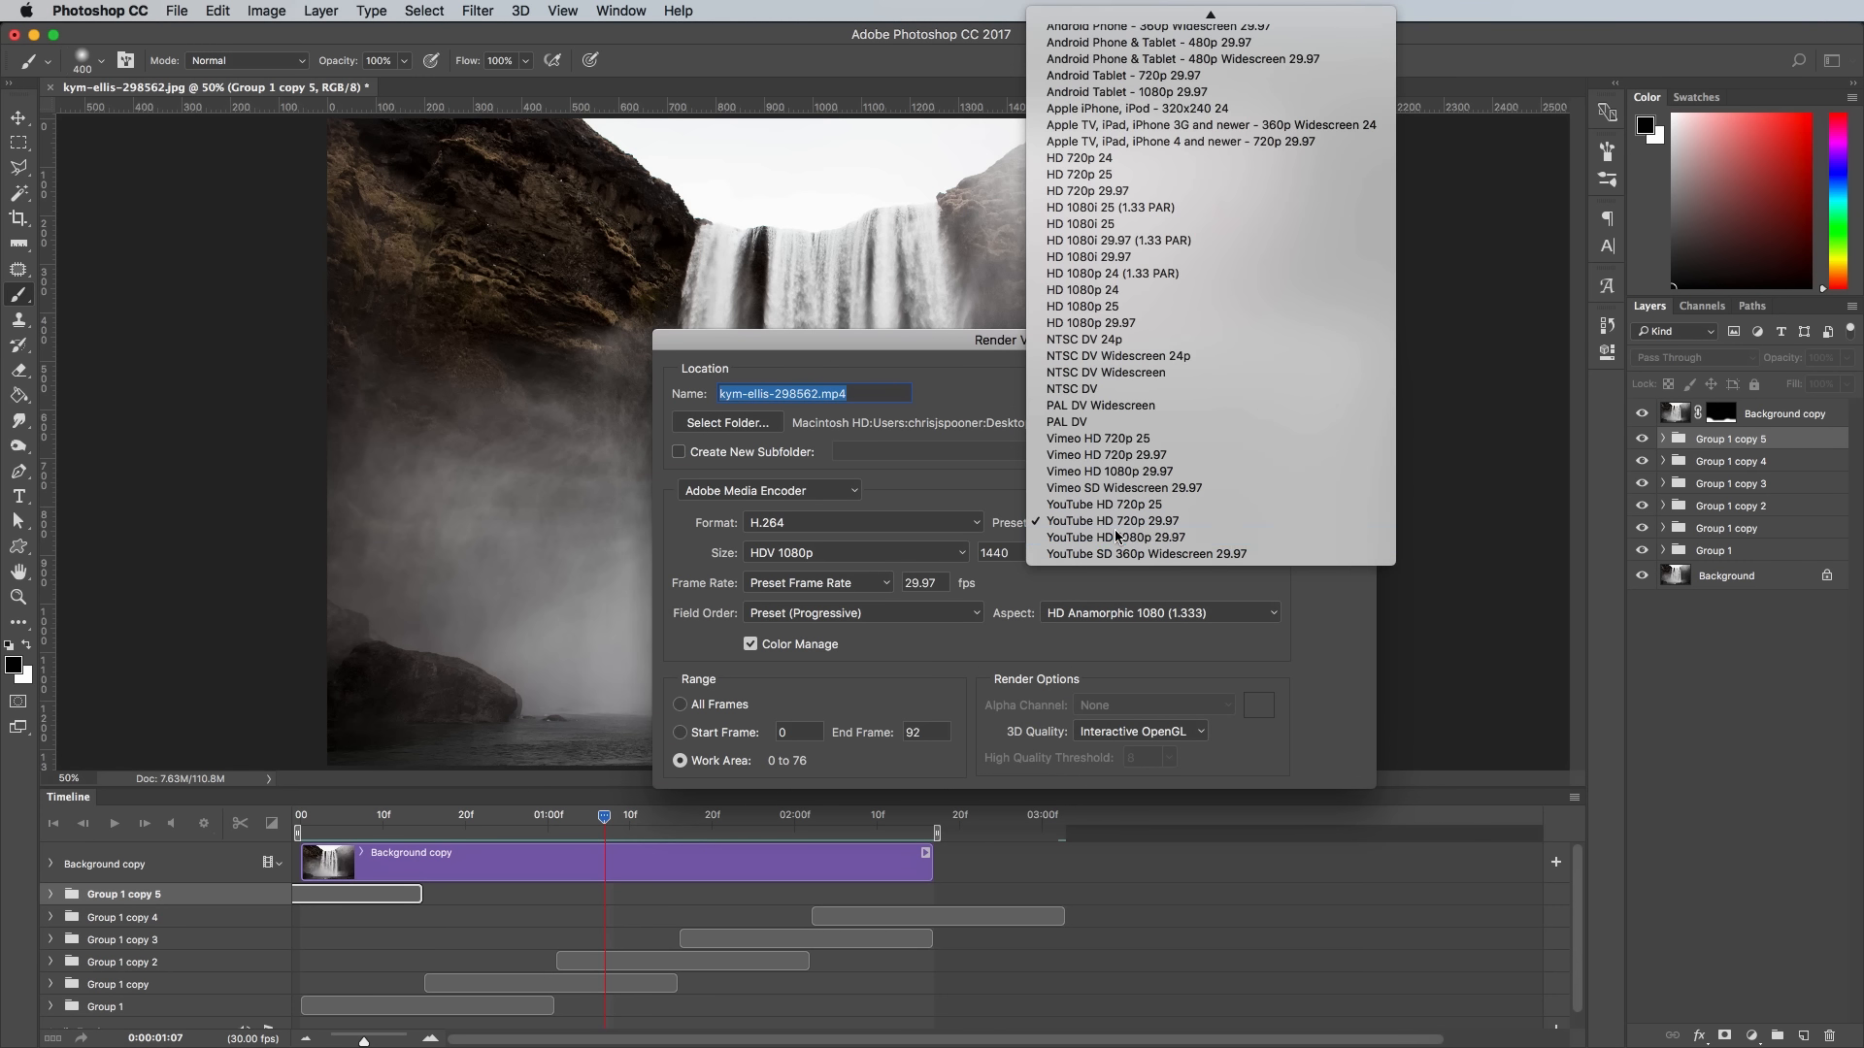
pyautogui.click(1116, 537)
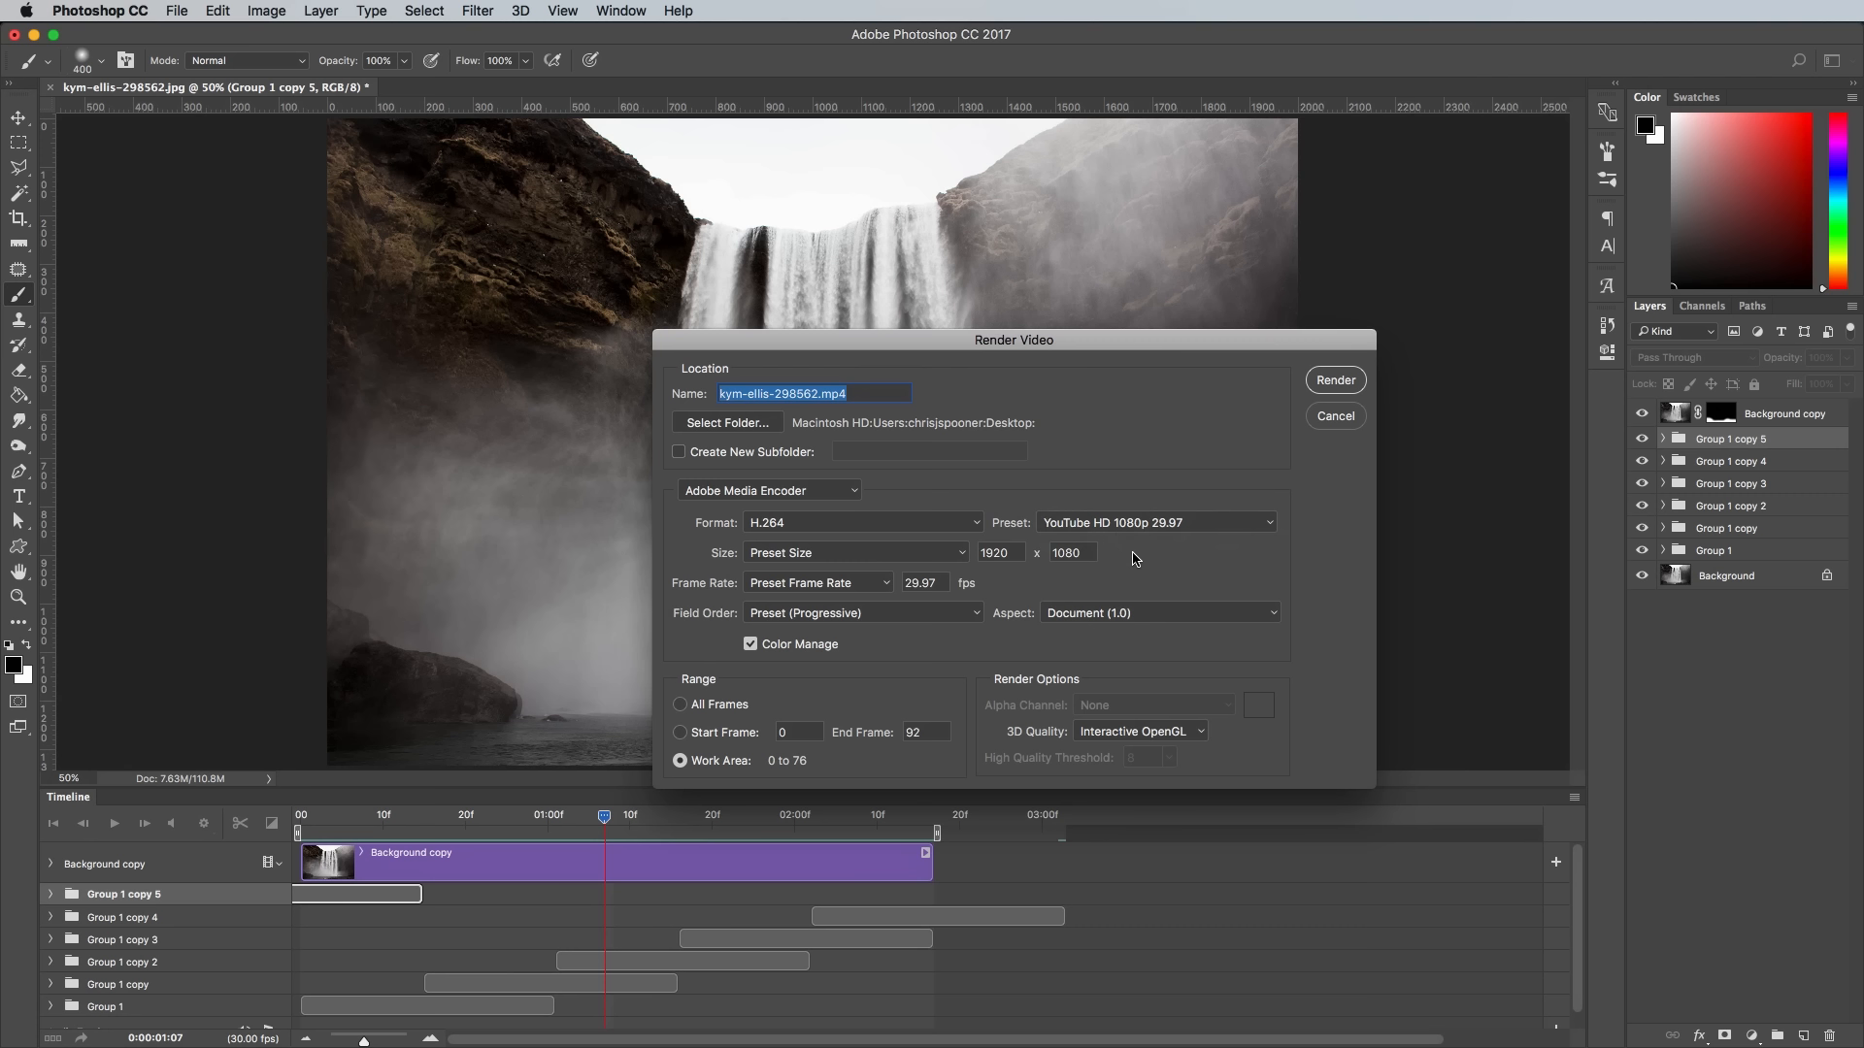